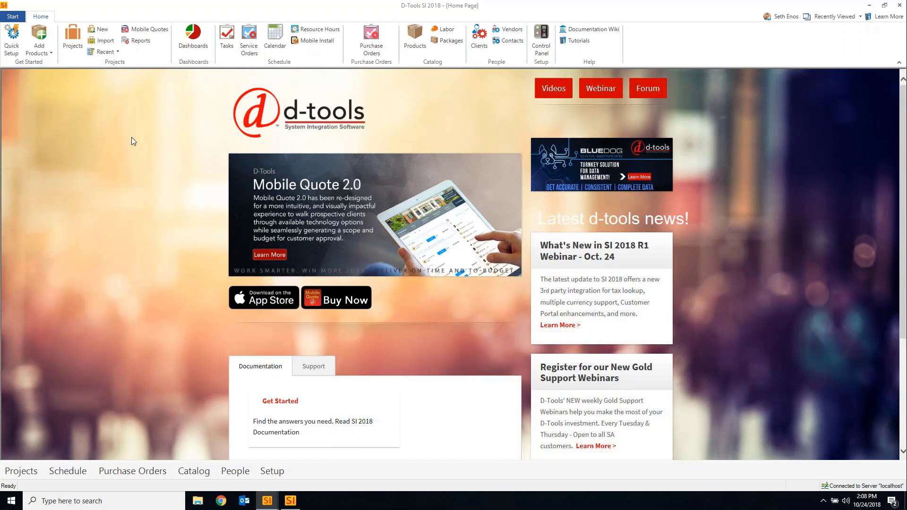
Open the Client Explorer from Start > People > Clients to list all 21 clients
left_click(11, 17)
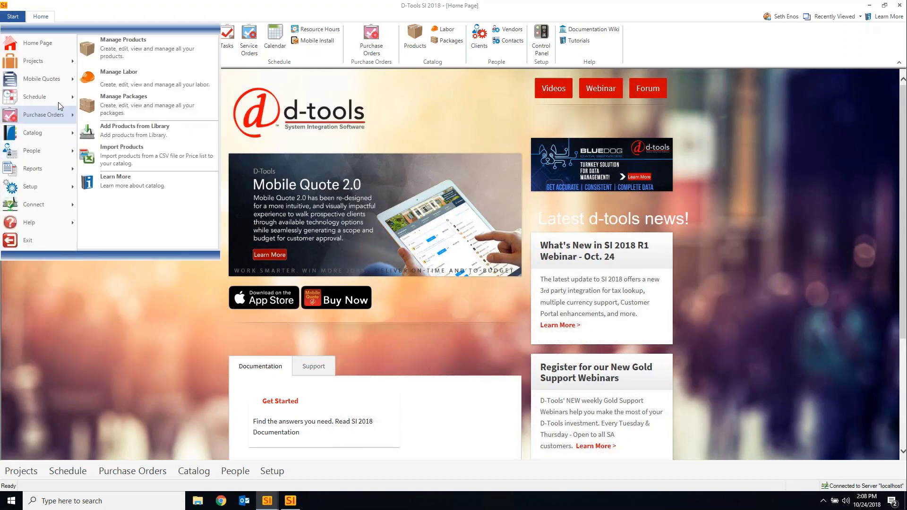
left_click(172, 51)
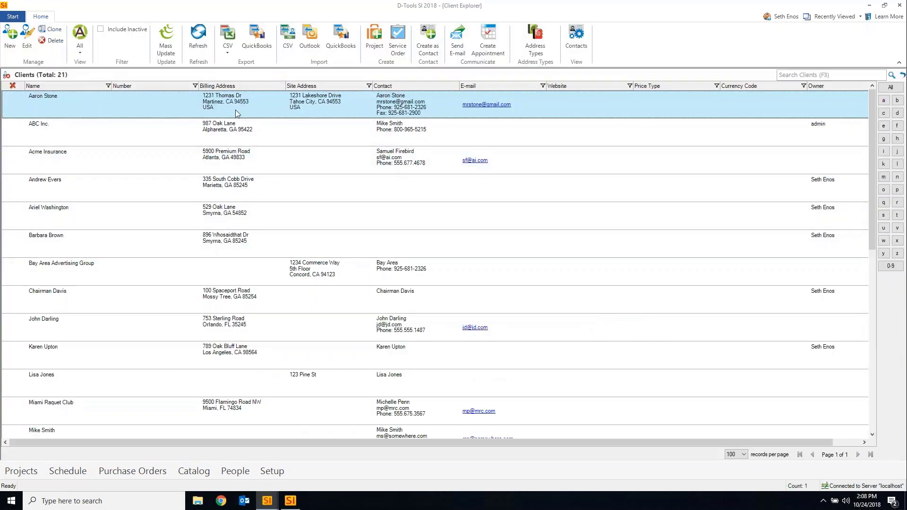
Open the first client in Edit Client and look over the Price Type list without choosing
double_click(254, 115)
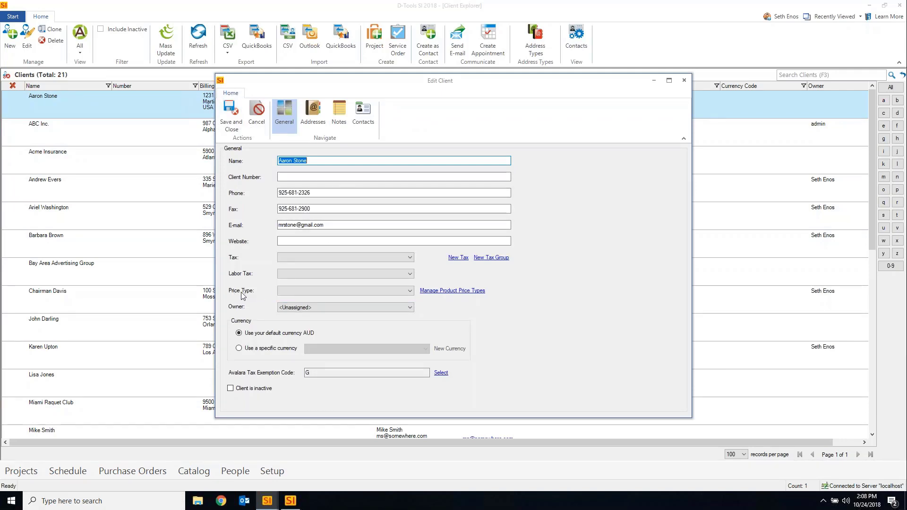
left_click(410, 290)
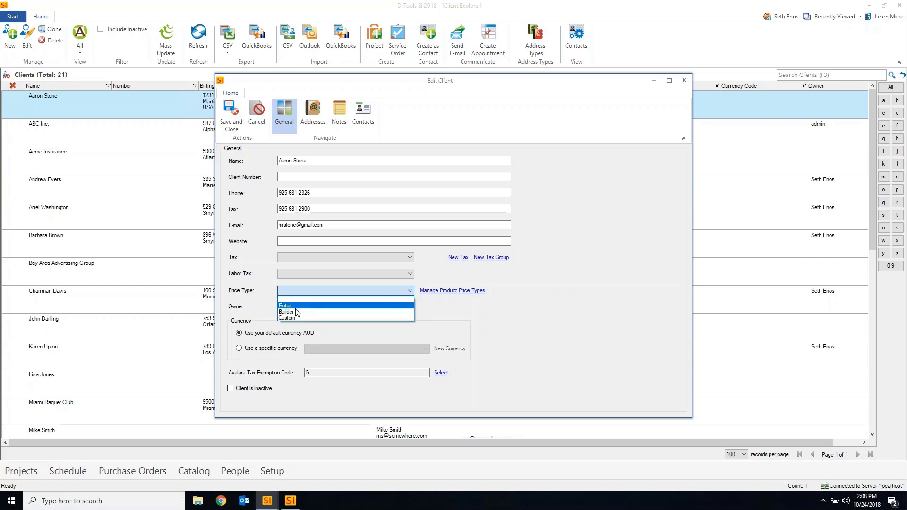
left_click(268, 291)
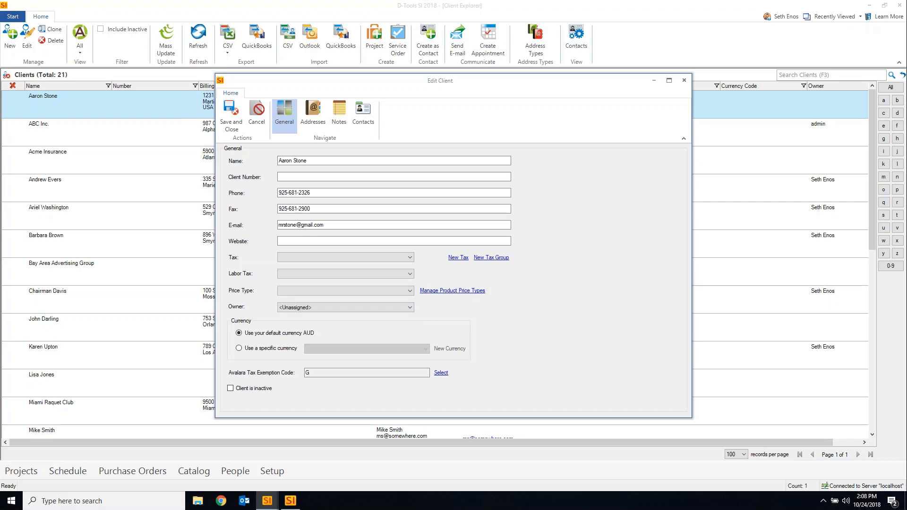
Browse specific currencies, revert to the default AUD currency, and close Edit Client
left_click(274, 352)
left_click(426, 350)
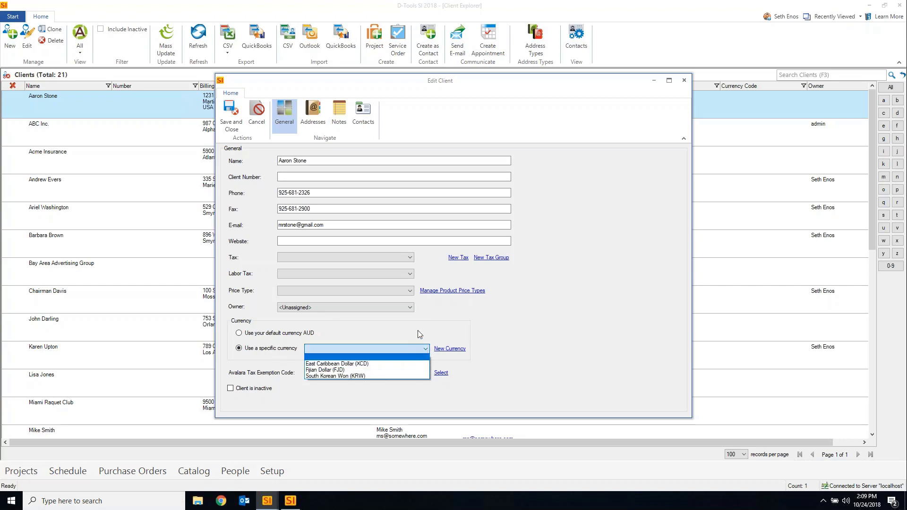
left_click(418, 331)
left_click(273, 334)
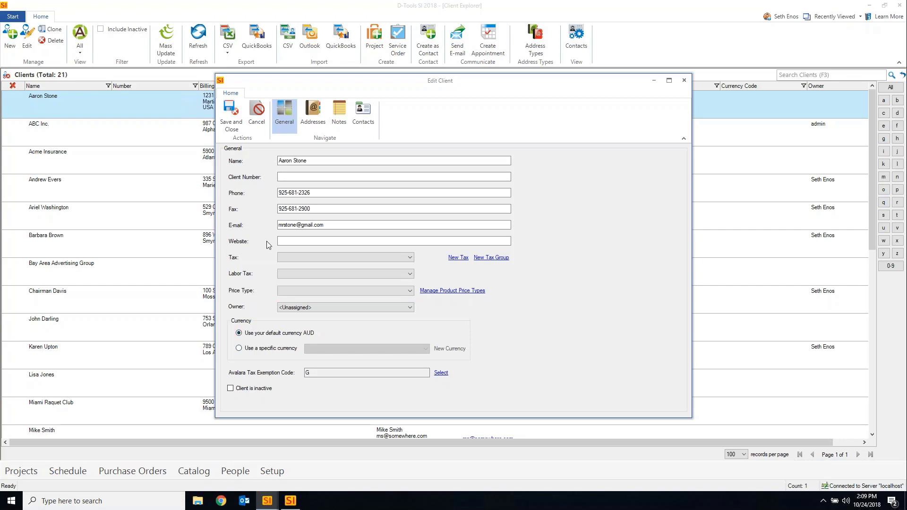
left_click(684, 82)
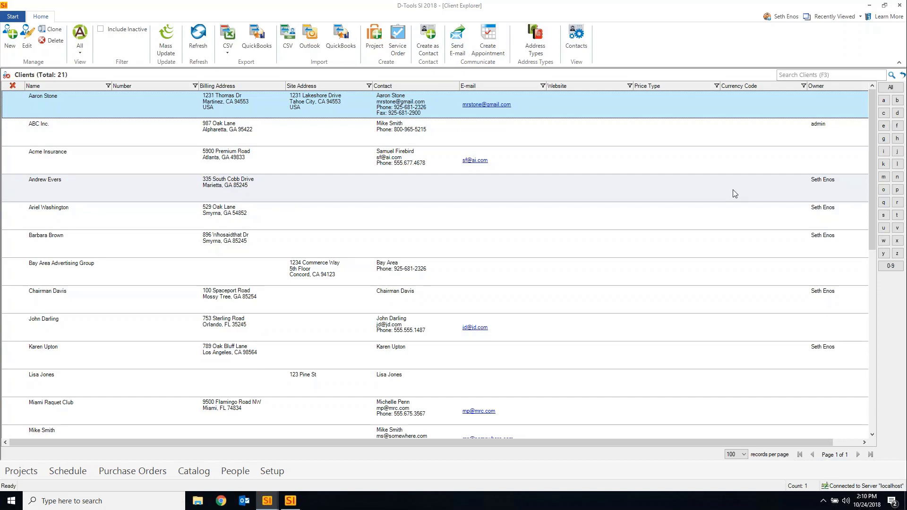
left_click(166, 42)
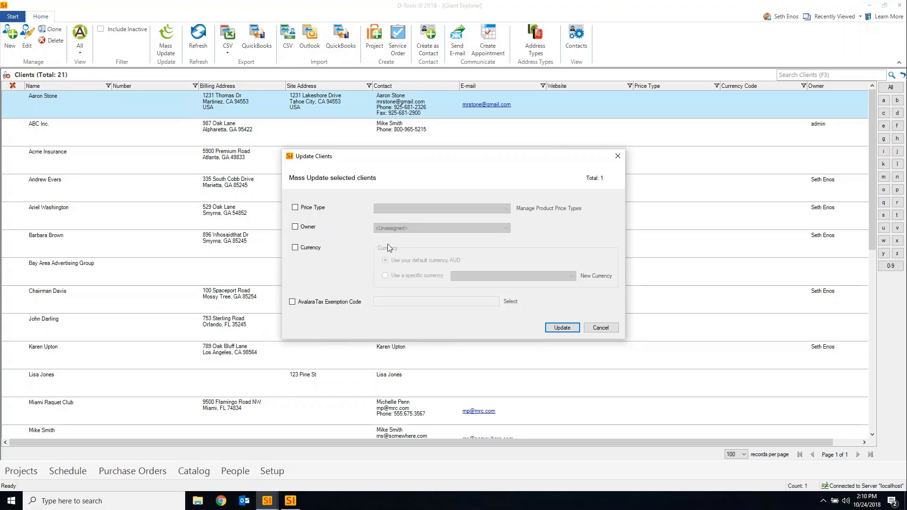
left_click(597, 329)
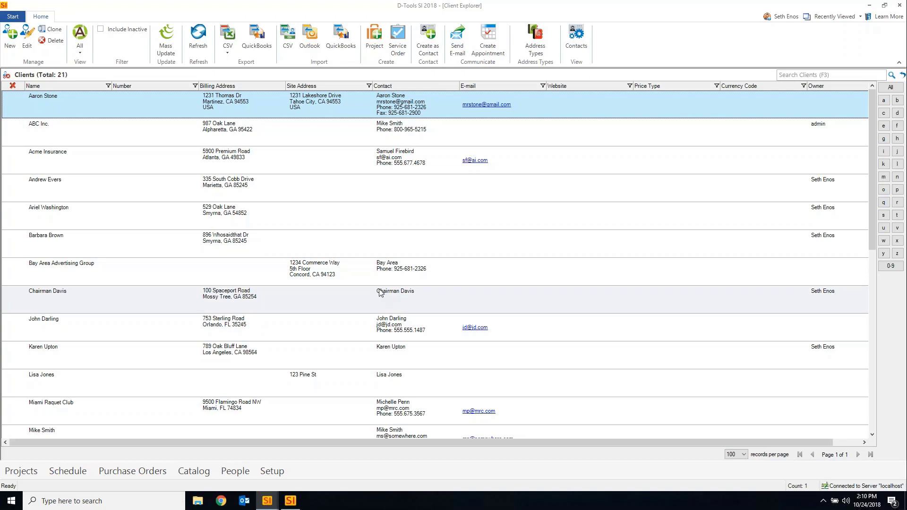
Review the Brown House and Cabana report's export options, then close the SI Report Viewer
left_click(291, 501)
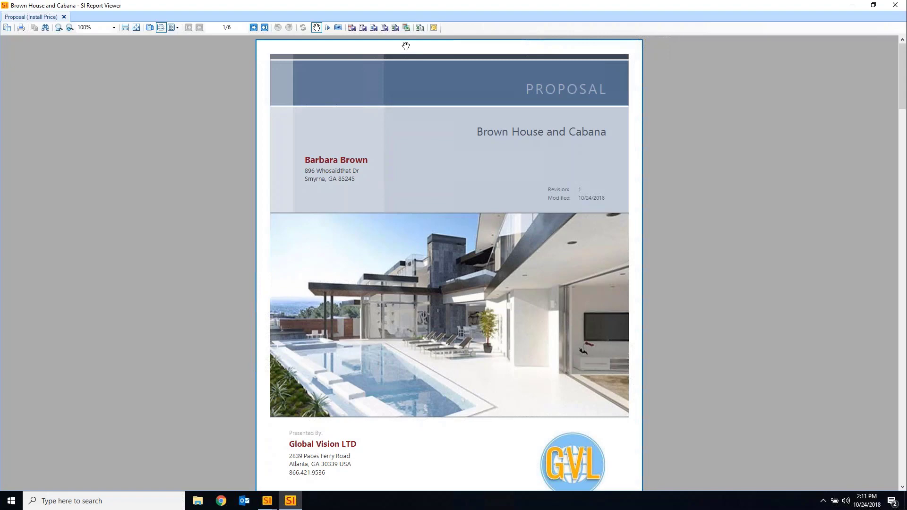
left_click(406, 28)
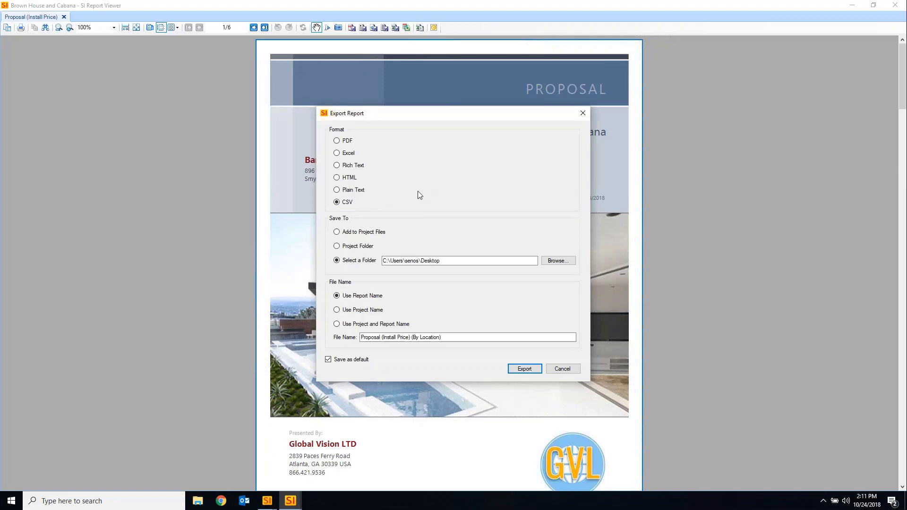
left_click(562, 368)
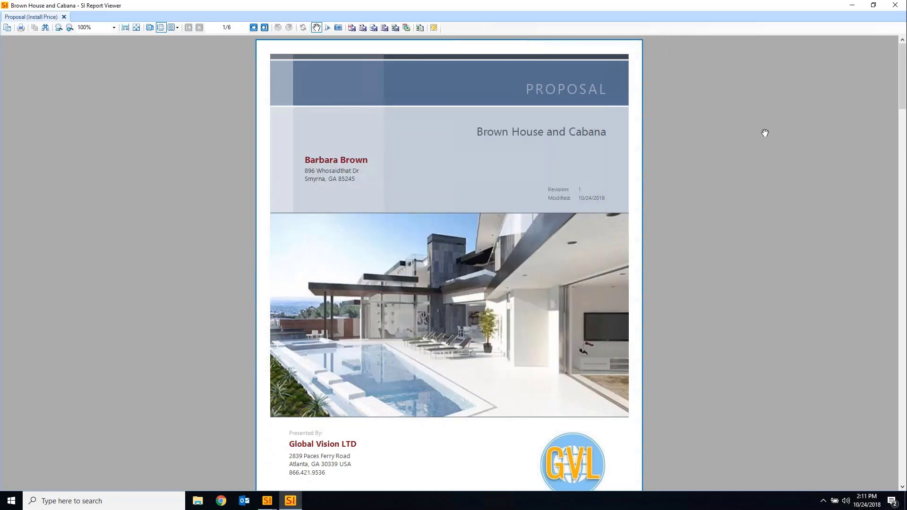
left_click(891, 7)
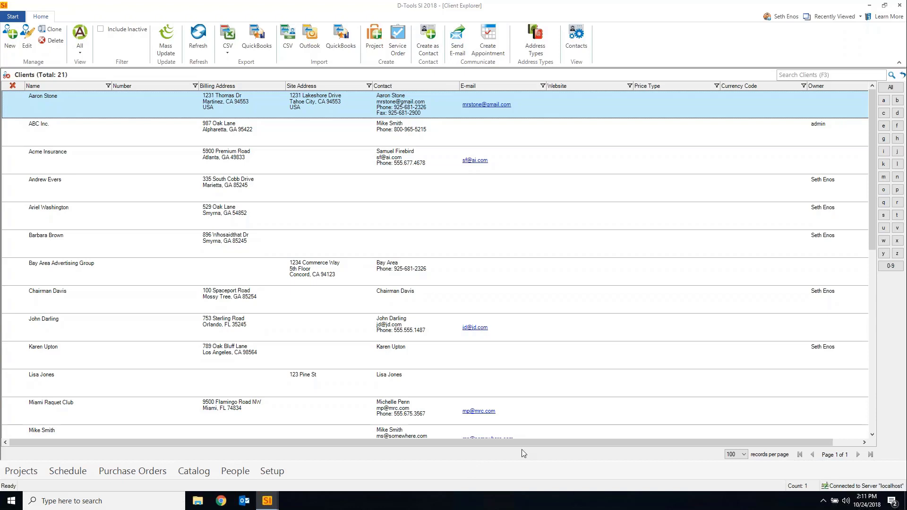
Open the Control Panel from Start > Setup and scroll through its settings
left_click(11, 16)
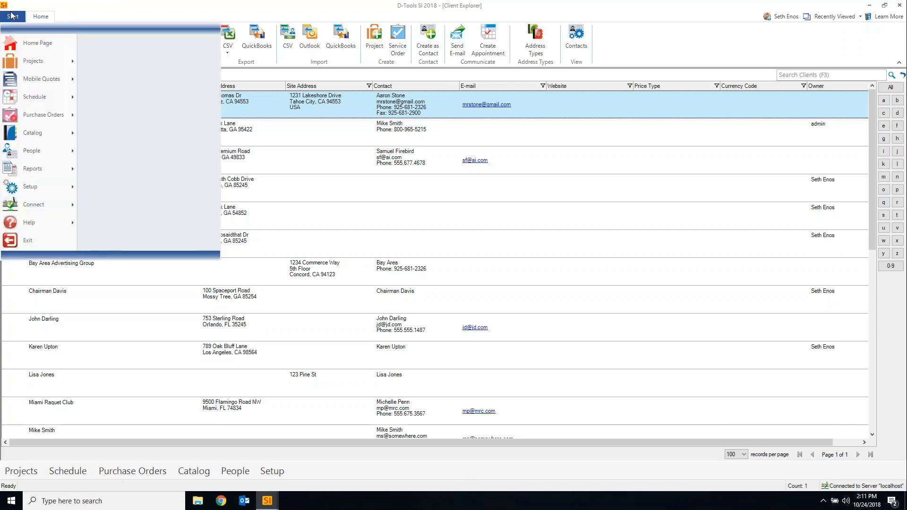
mouse_move(30, 186)
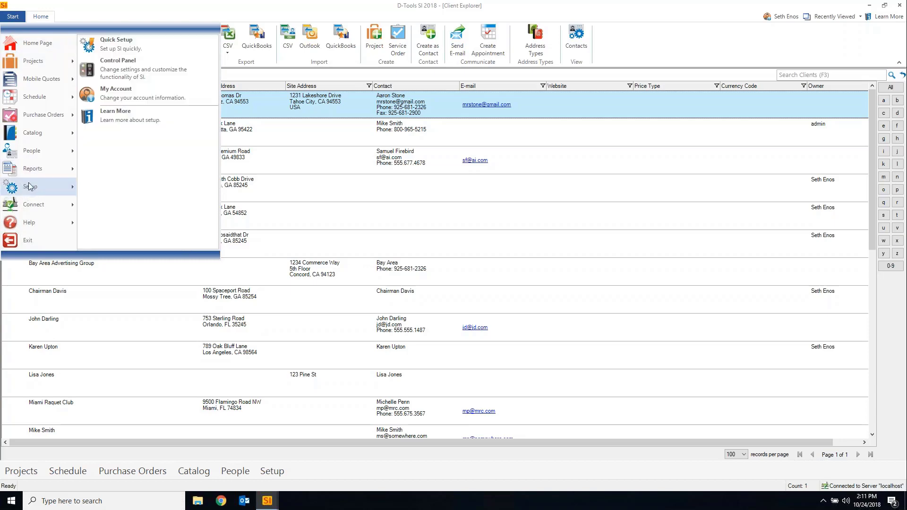
left_click(144, 77)
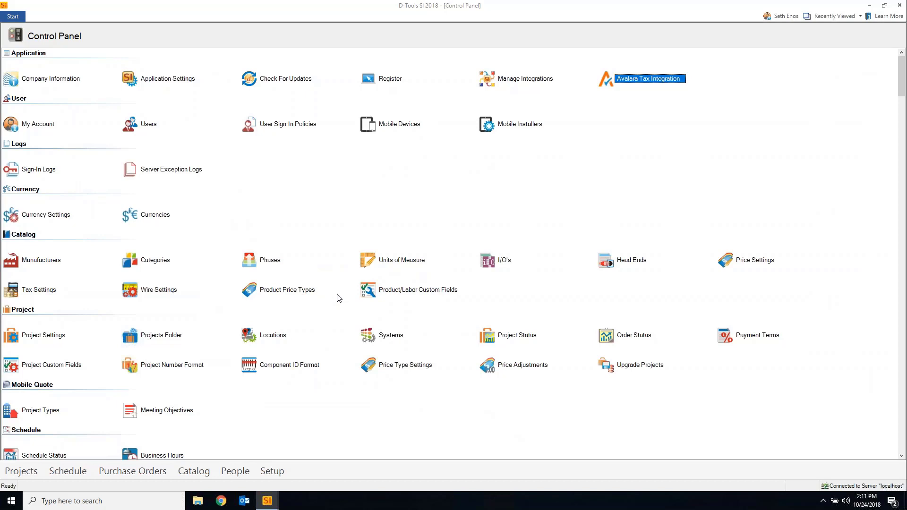
scroll(338, 297, "down", 1)
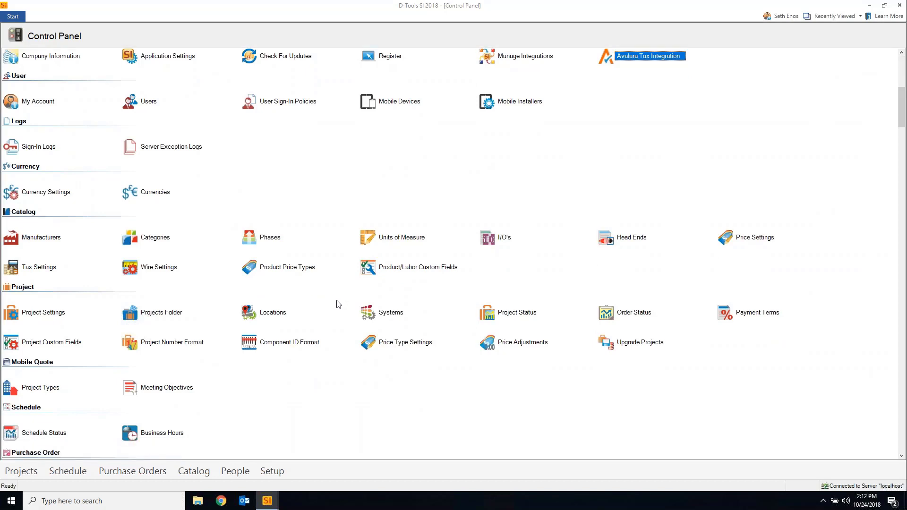
scroll(339, 305, "up", 1)
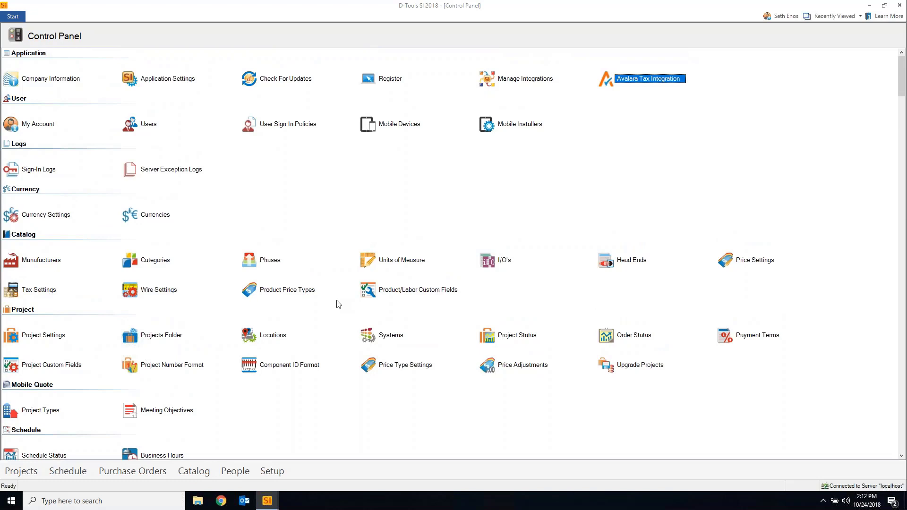
scroll(331, 304, "down", 4)
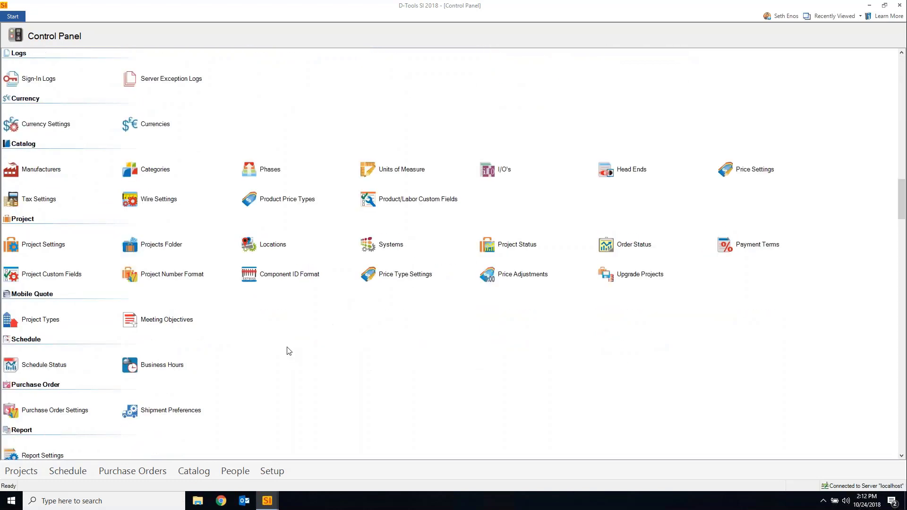
scroll(289, 351, "up", 4)
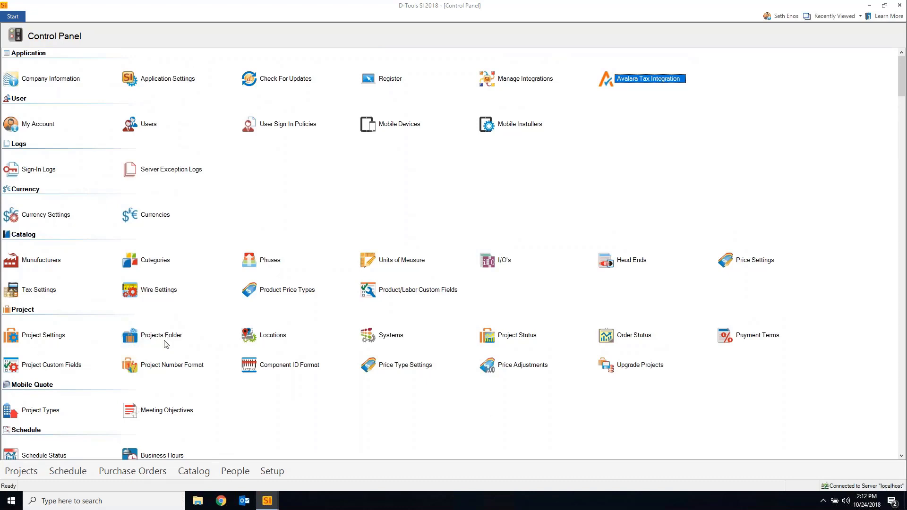
double_click(163, 366)
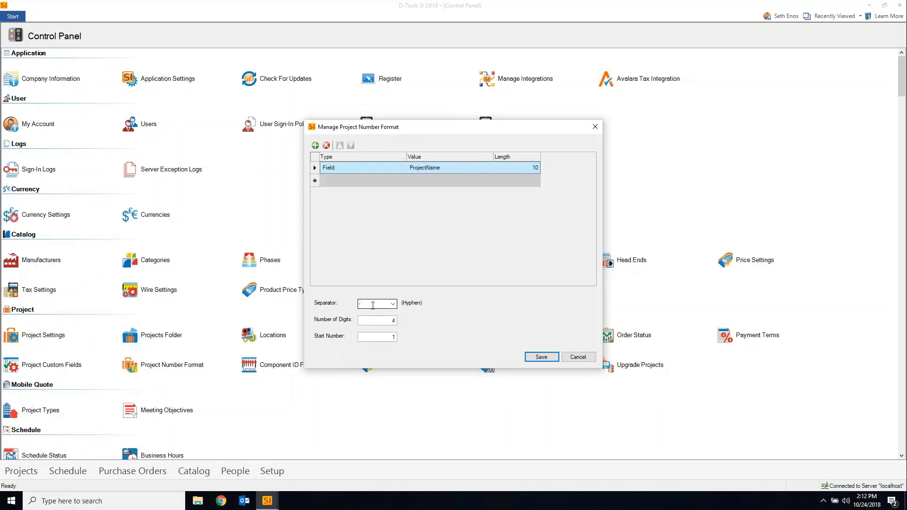
left_click(393, 304)
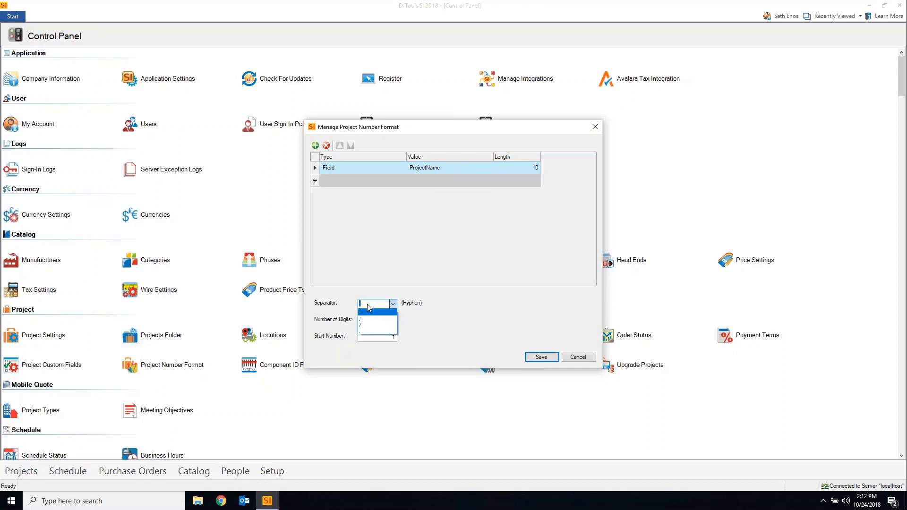
left_click(478, 306)
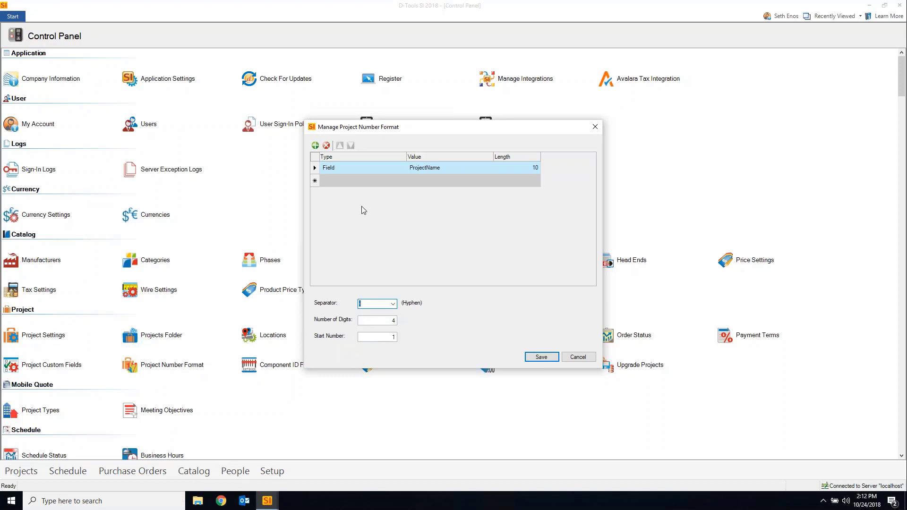
left_click(578, 357)
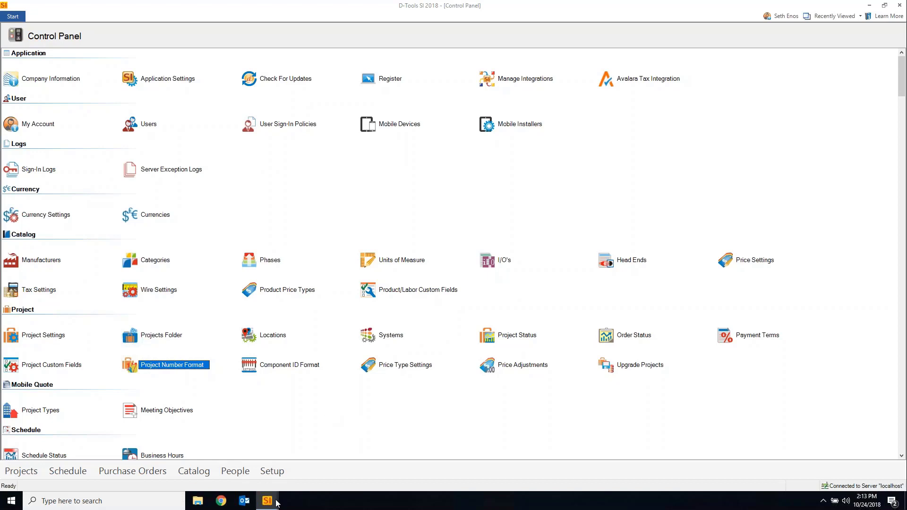
In the Brown House and Cabana project, select all four Leon Speakers items
mouse_move(277, 502)
left_click(323, 467)
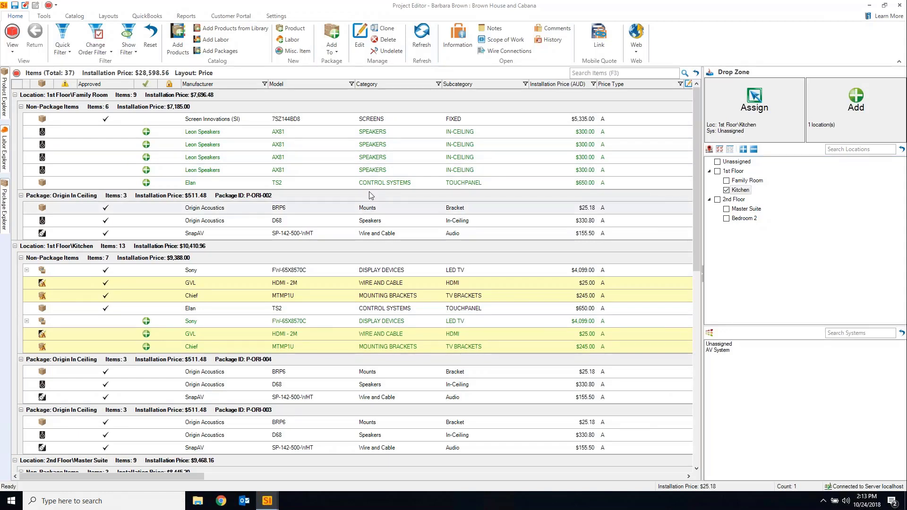
left_click(305, 170)
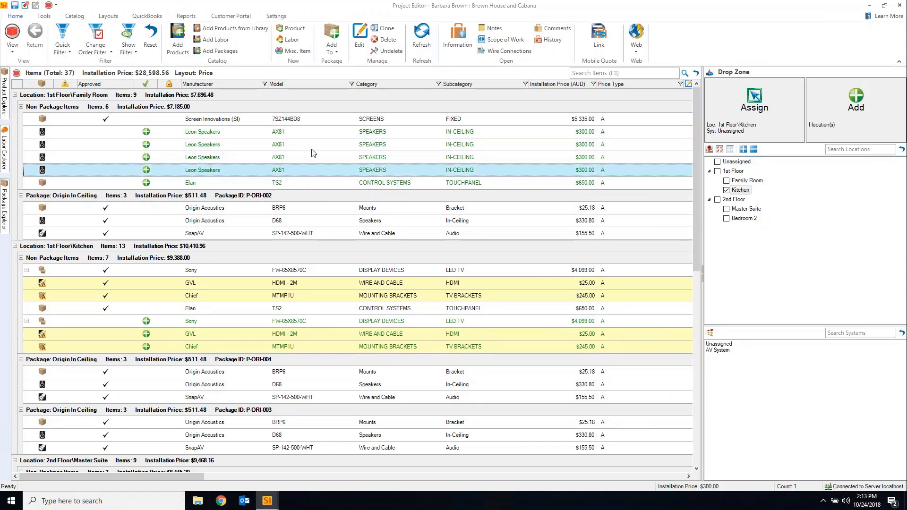
left_click(268, 135, "ctrl")
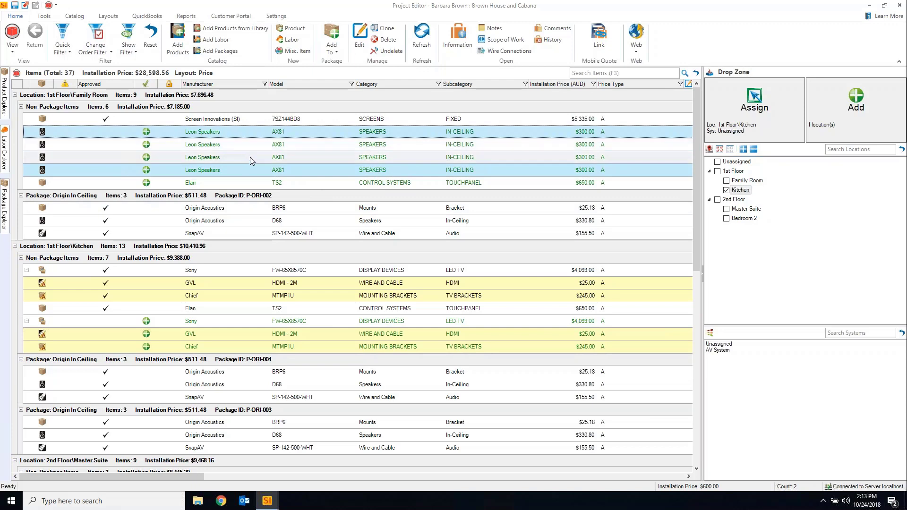
key("Up")
left_click(261, 133)
left_click(261, 171, "shift")
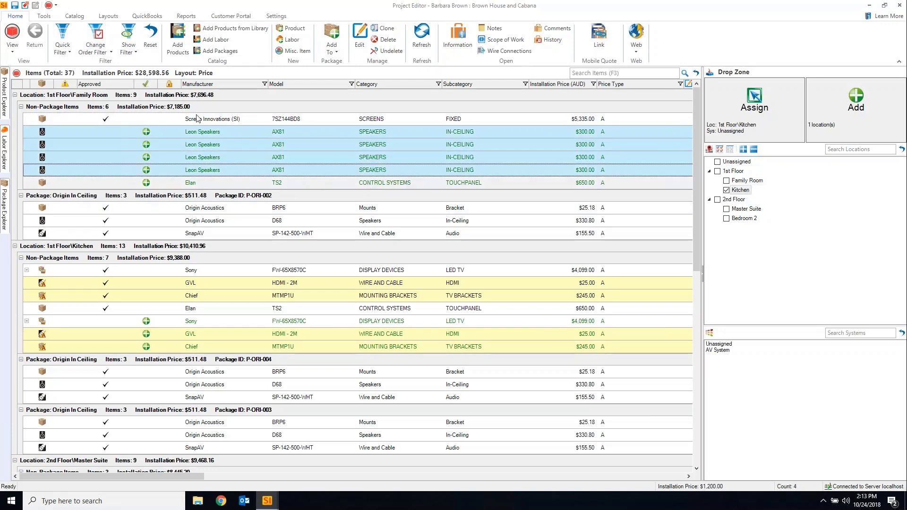
Bring up the Tools ribbon tab for assigning, converting and updating items
left_click(109, 18)
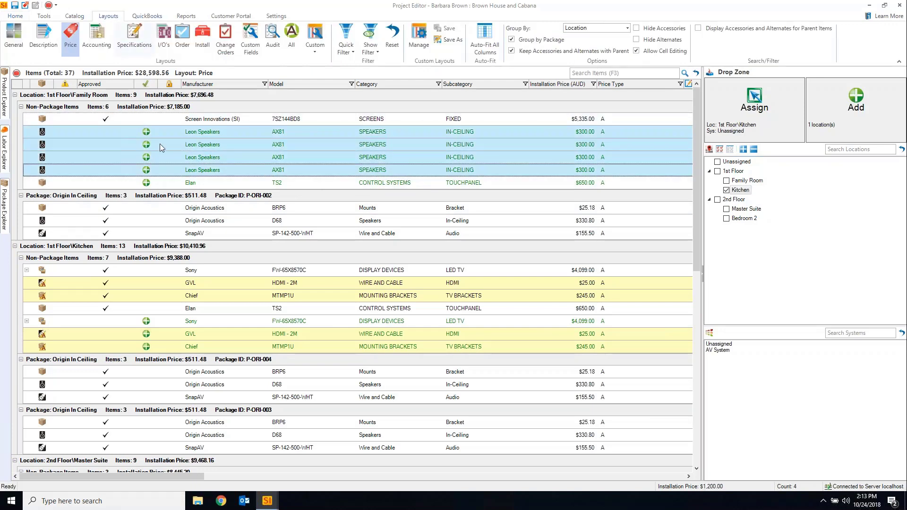
left_click(17, 16)
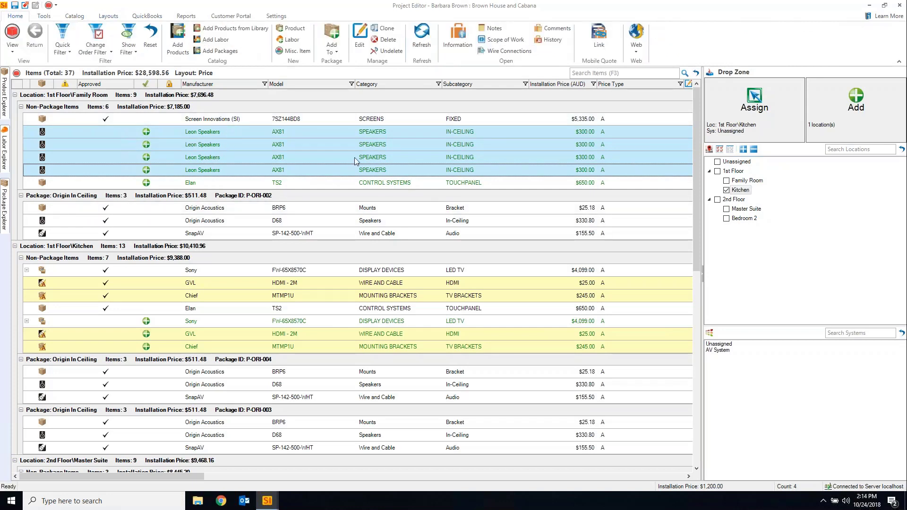
left_click(46, 18)
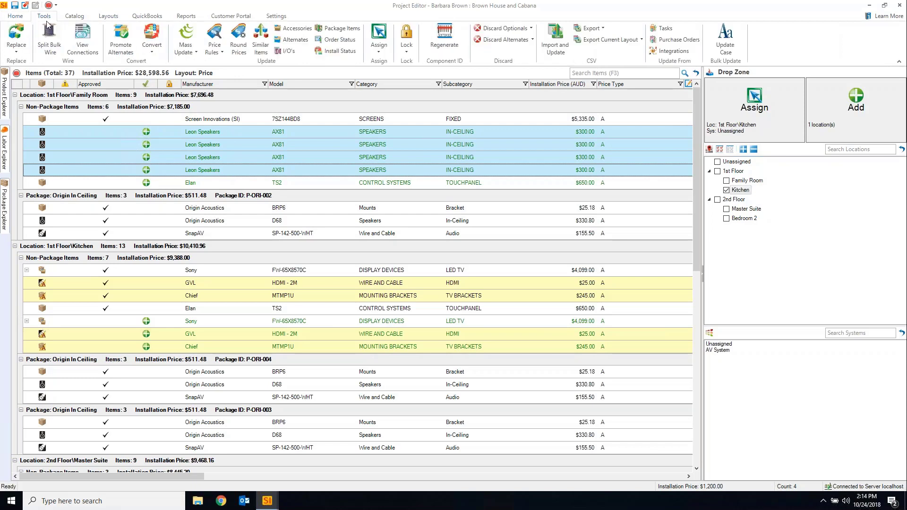
left_click(380, 49)
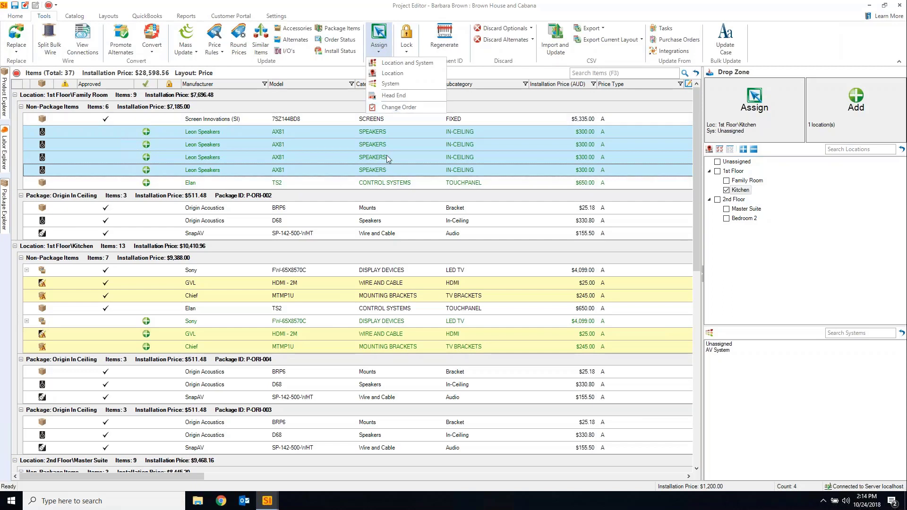
left_click(399, 108)
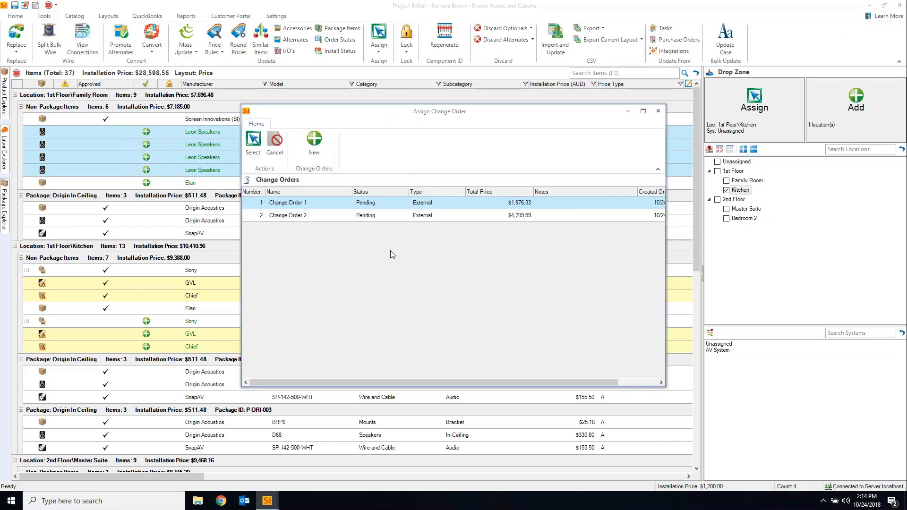
left_click(352, 217)
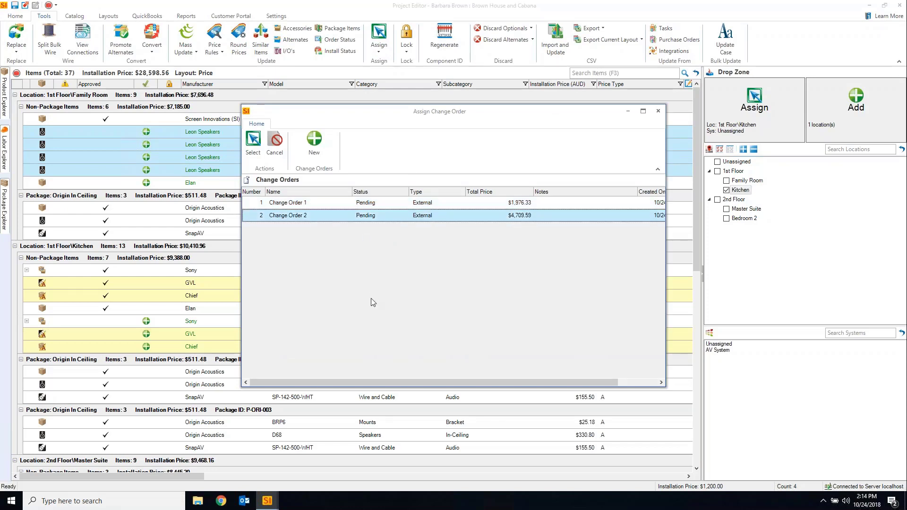
left_click(314, 150)
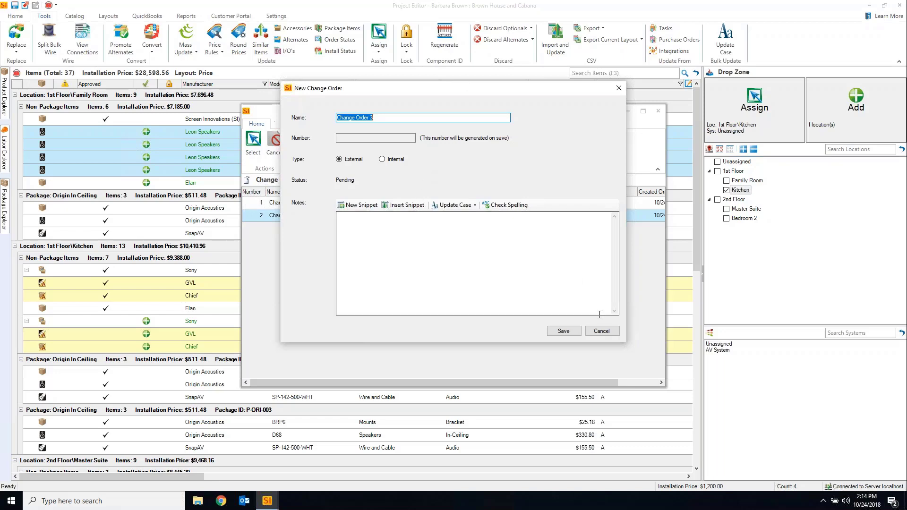
left_click(602, 332)
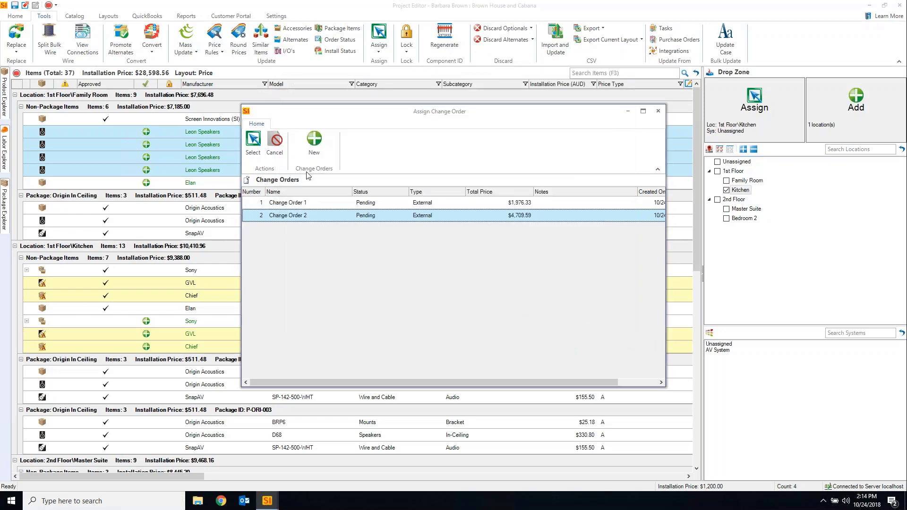
left_click(658, 110)
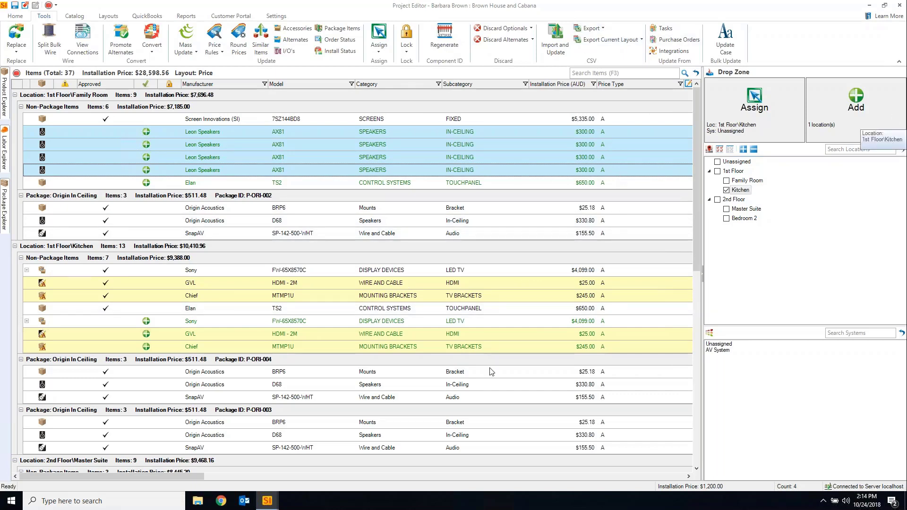
left_click(269, 506)
Open Company Information from the Control Panel and bring the portal invitation email forward
left_click(225, 454)
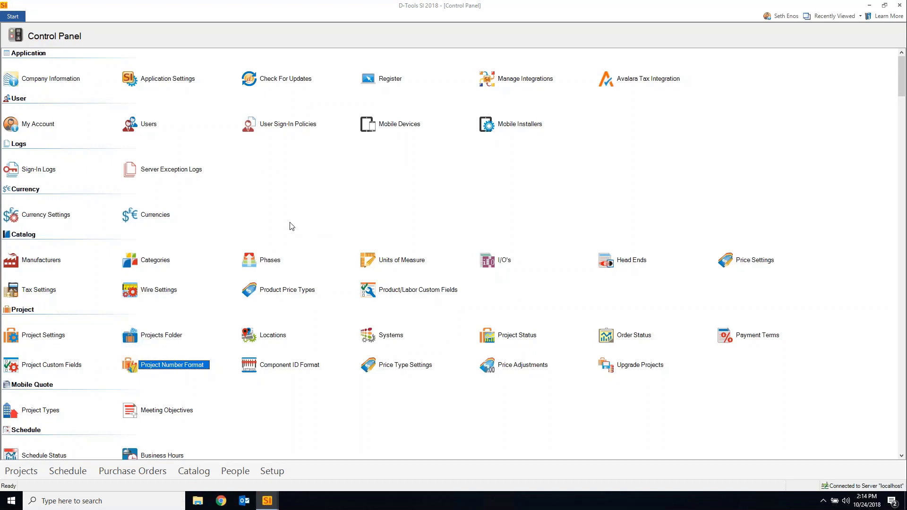
left_click(56, 83)
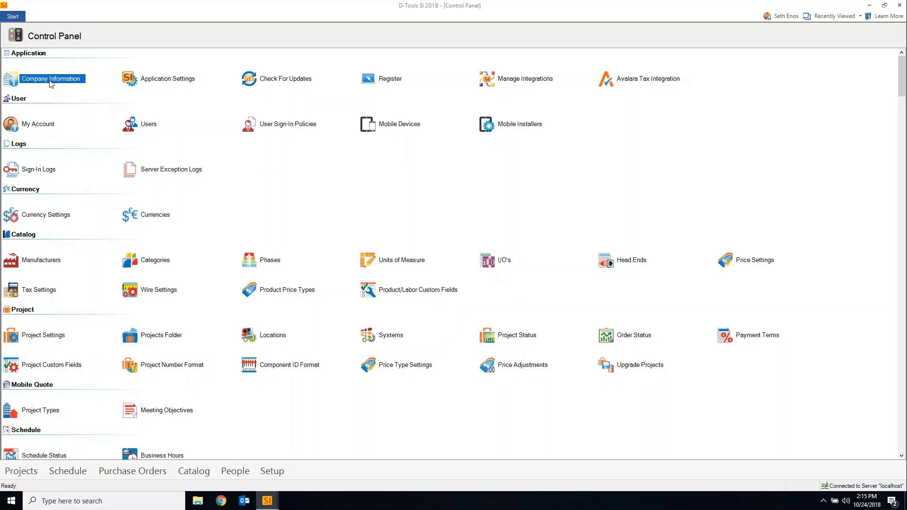
double_click(51, 79)
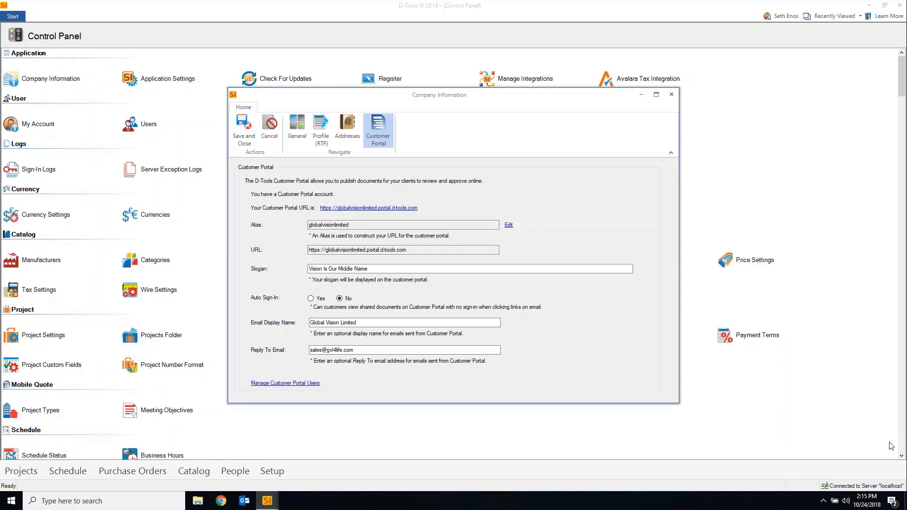
left_click_drag(906, 137, 412, 63)
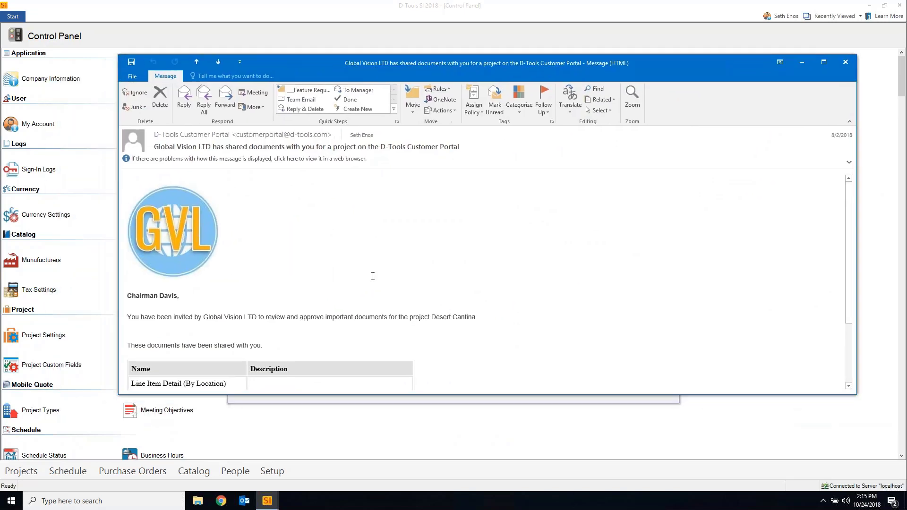
Scroll through the Desert Cantina invitation email listing its two shared documents
scroll(372, 269, "down", 3)
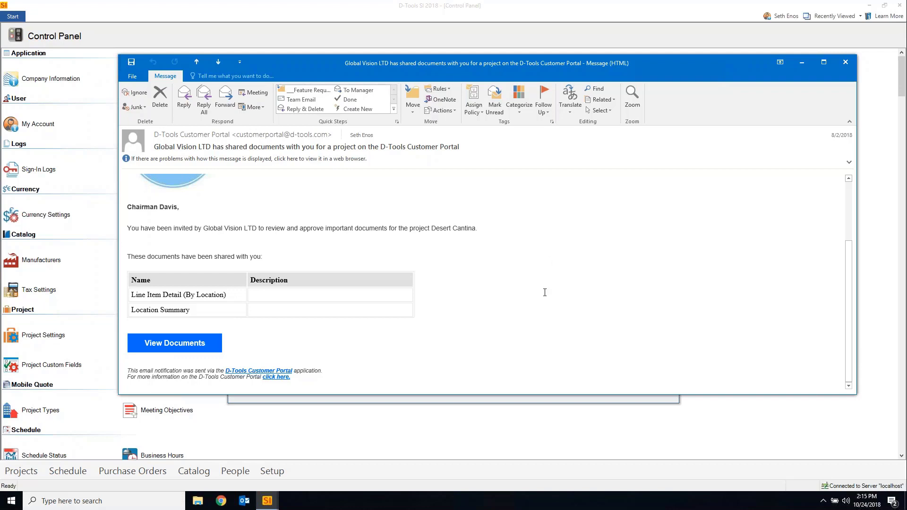
scroll(545, 292, "up", 3)
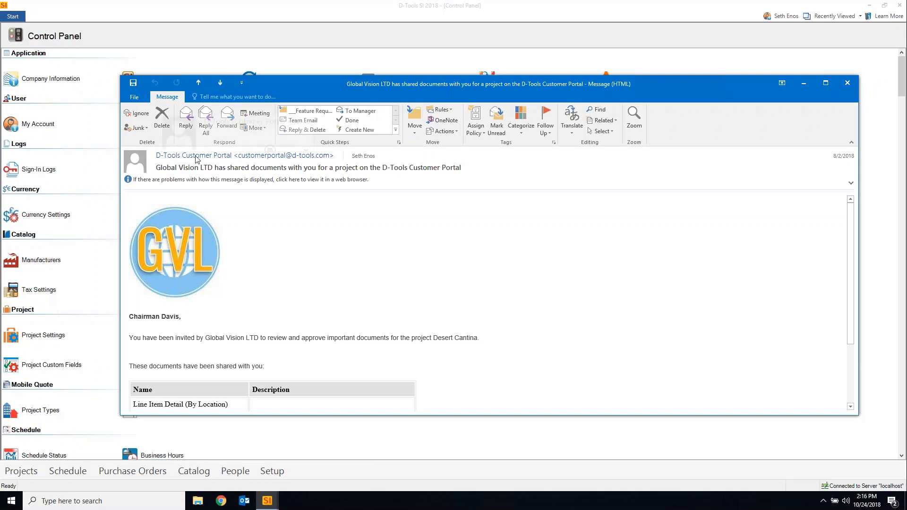
mouse_move(172, 159)
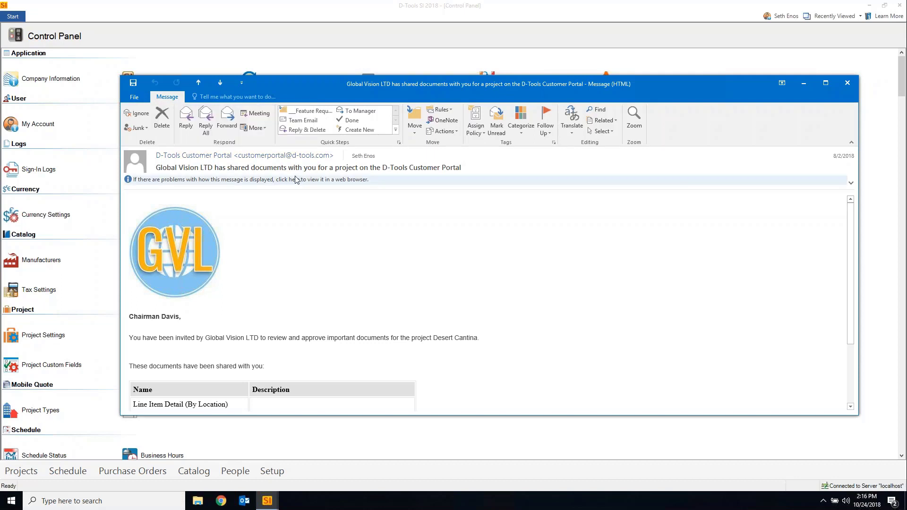
mouse_move(238, 156)
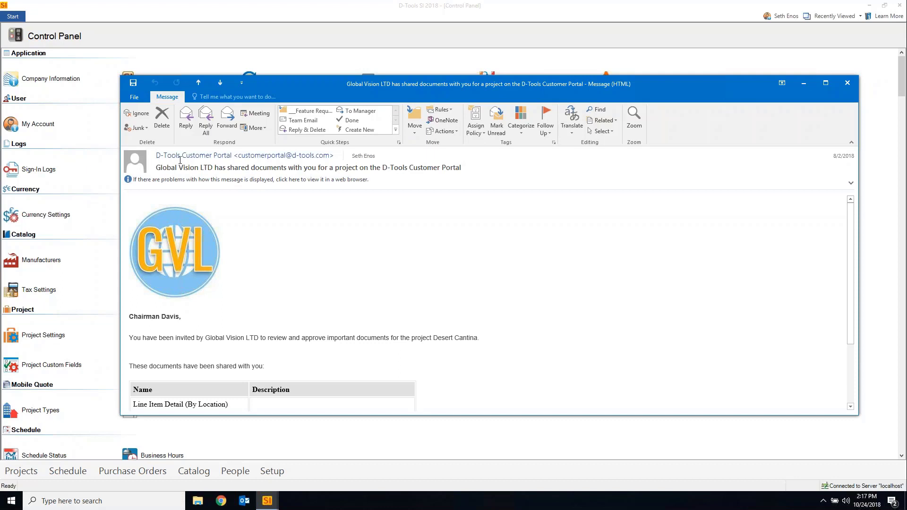
Move the invitation email aside and back to compare it with the portal settings
mouse_move(292, 156)
left_click_drag(319, 89, 656, 111)
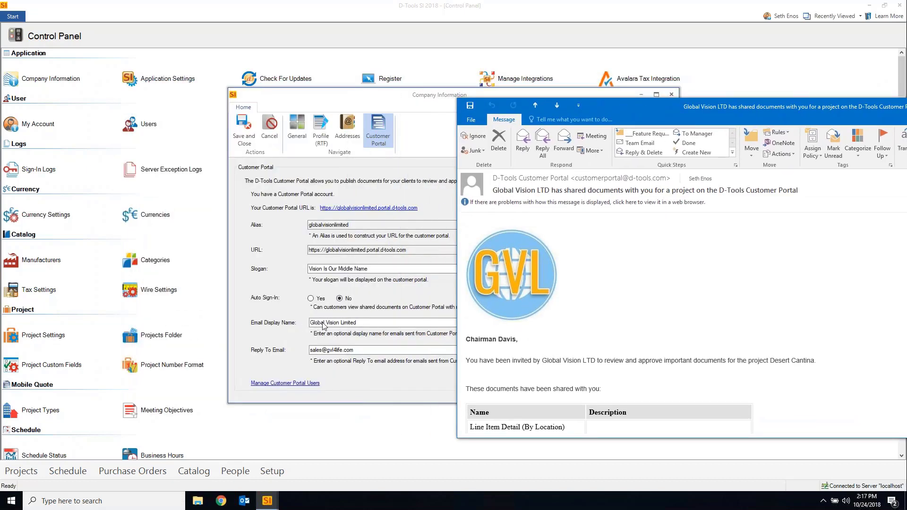
left_click_drag(656, 107, 311, 63)
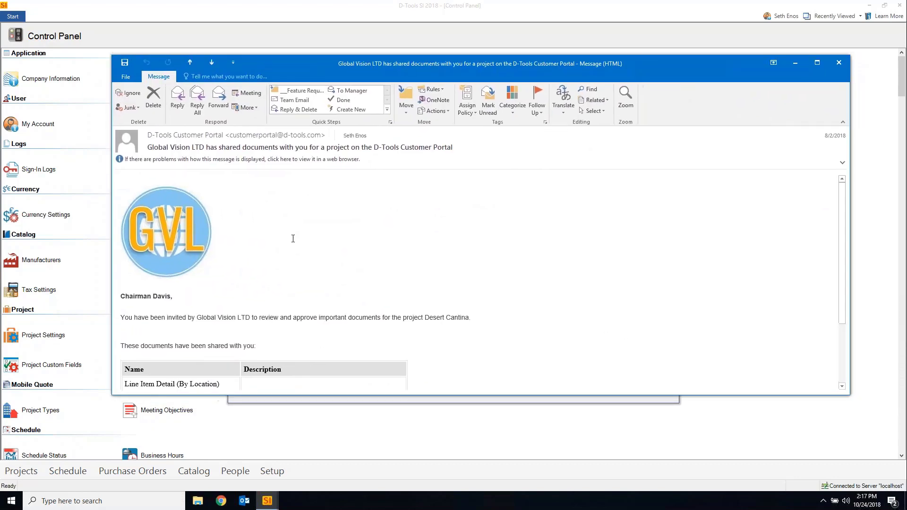
scroll(273, 226, "down", 1)
scroll(276, 230, "up", 1)
Start a reply, discard it, and move the invitation email off screen
left_click(178, 99)
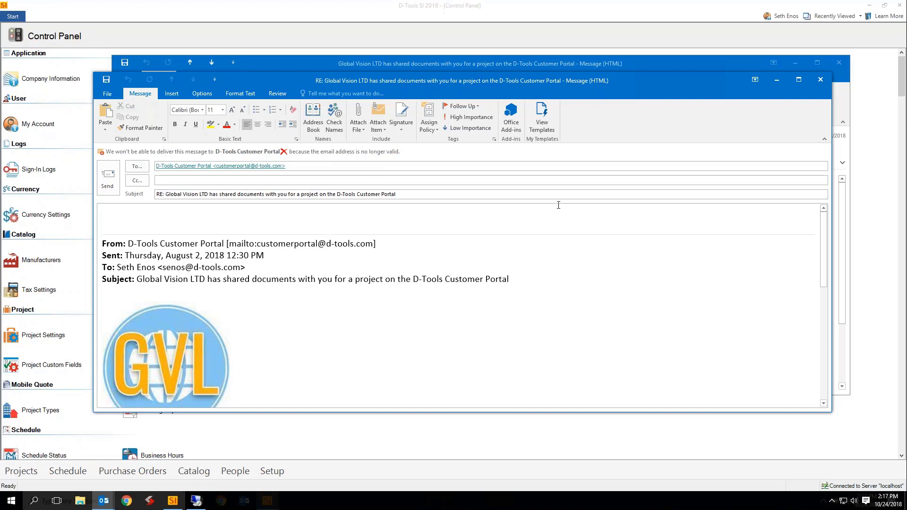
left_click(821, 81)
left_click_drag(539, 62, 906, 88)
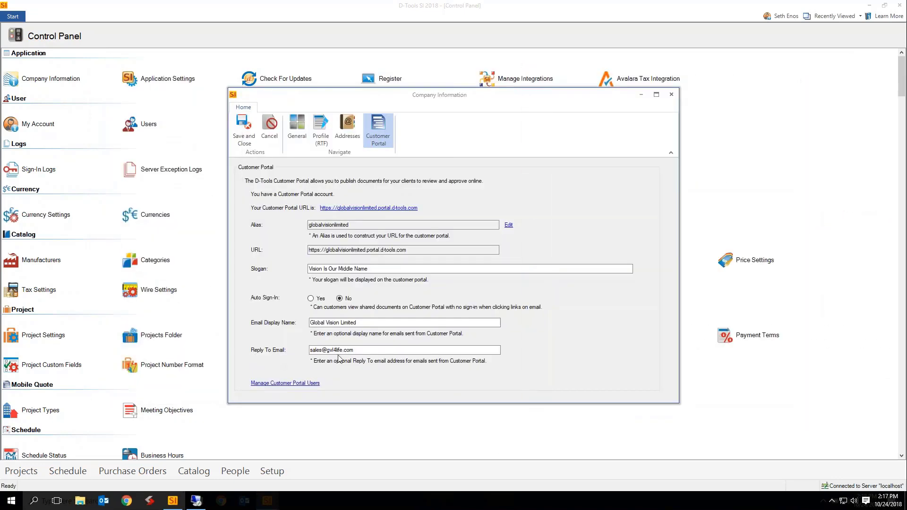
Focus the Reply To Email field, then close the Company Information window
left_click(373, 352)
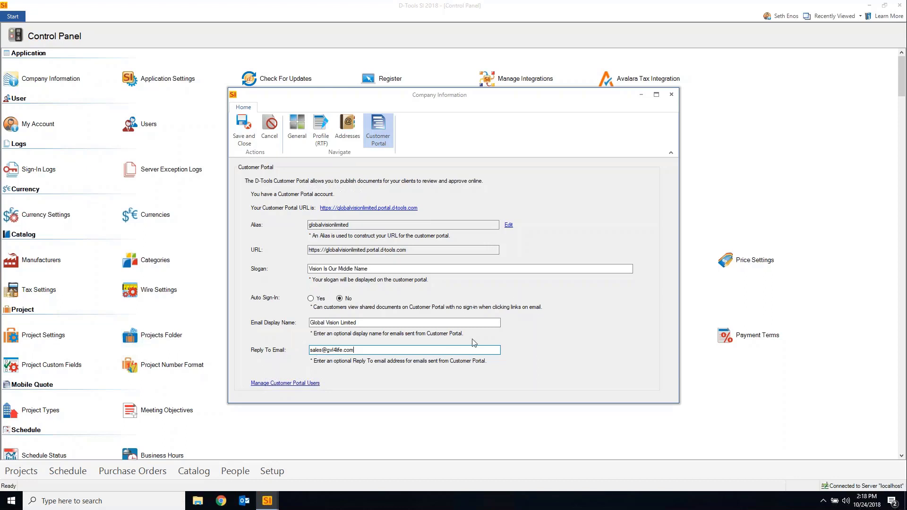
left_click(676, 94)
Open the Customer Portal Share Documents window for the Lake Tahoe Home project
left_click(13, 16)
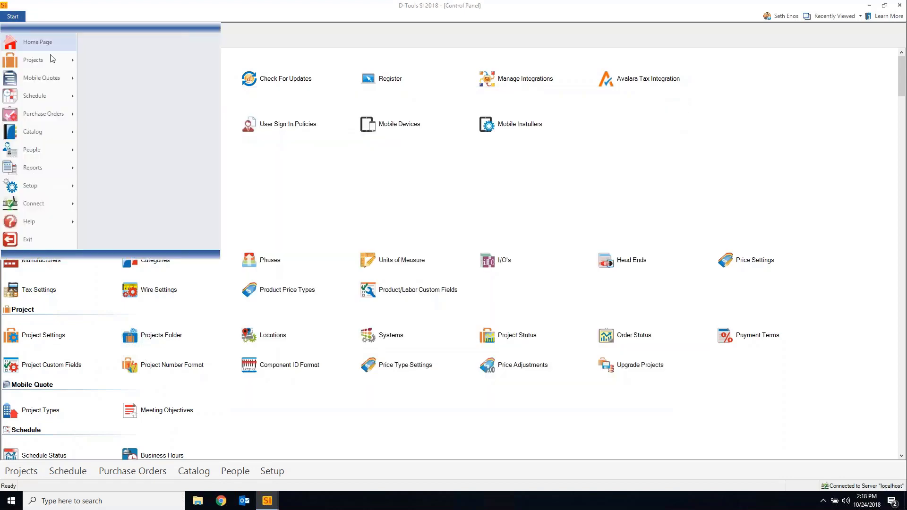
mouse_move(52, 60)
left_click(142, 45)
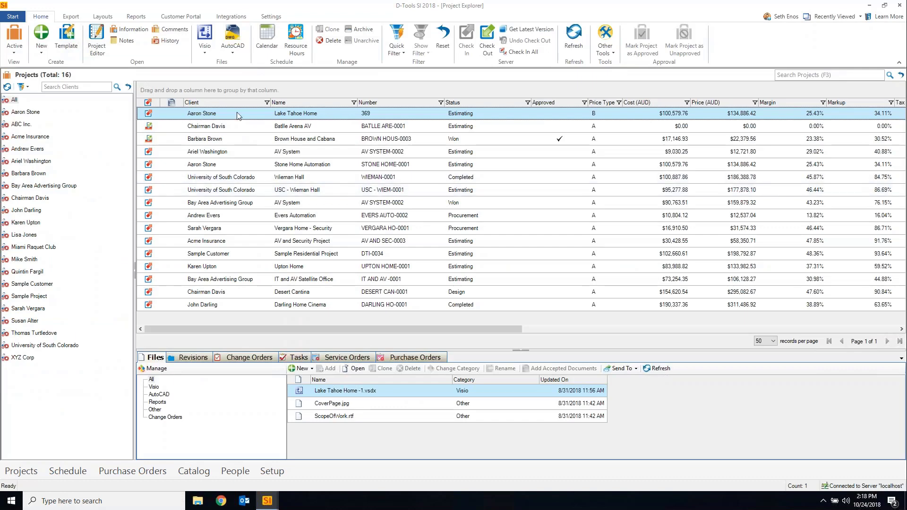
left_click(180, 16)
left_click(18, 38)
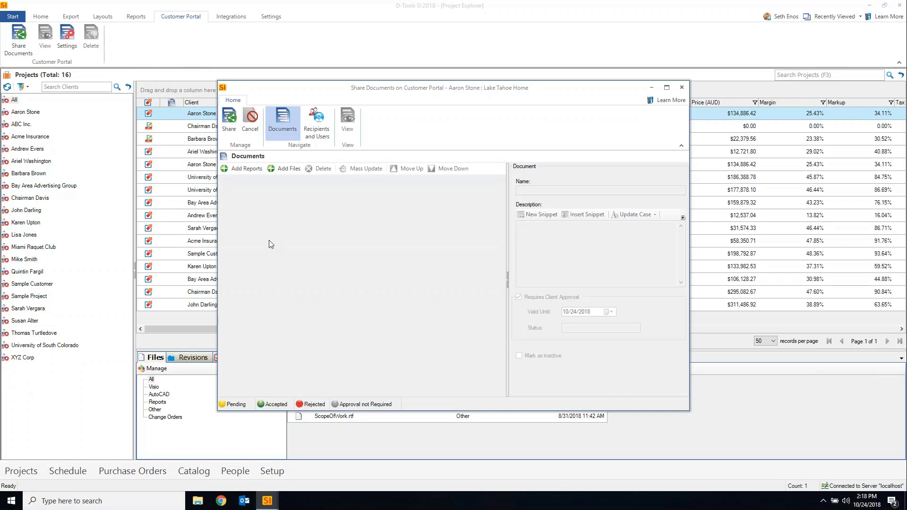
Add the Line Item Detail (By Location) report to the shared documents and view recipients
left_click(287, 170)
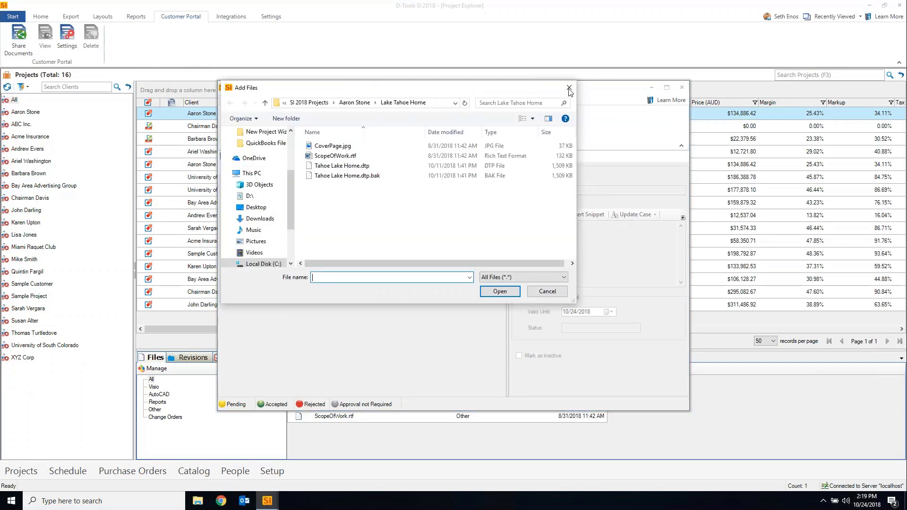
left_click(569, 88)
left_click(244, 168)
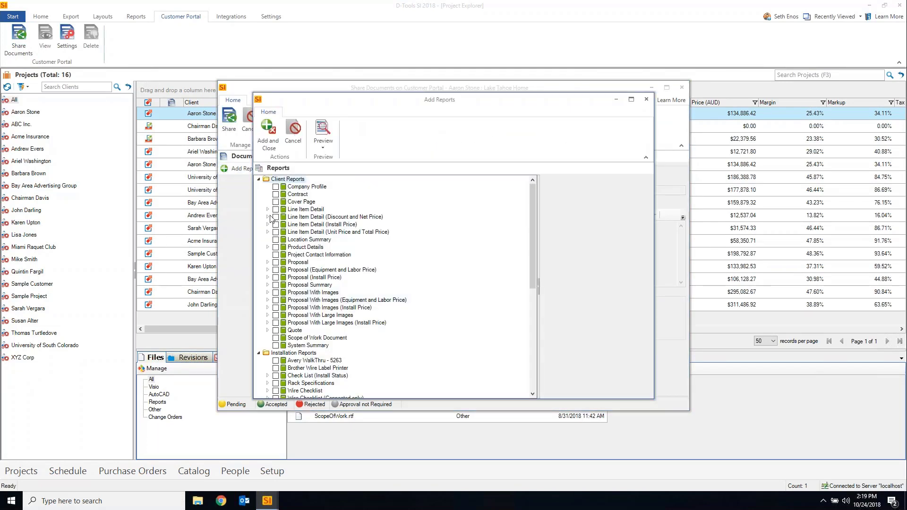
left_click(267, 210)
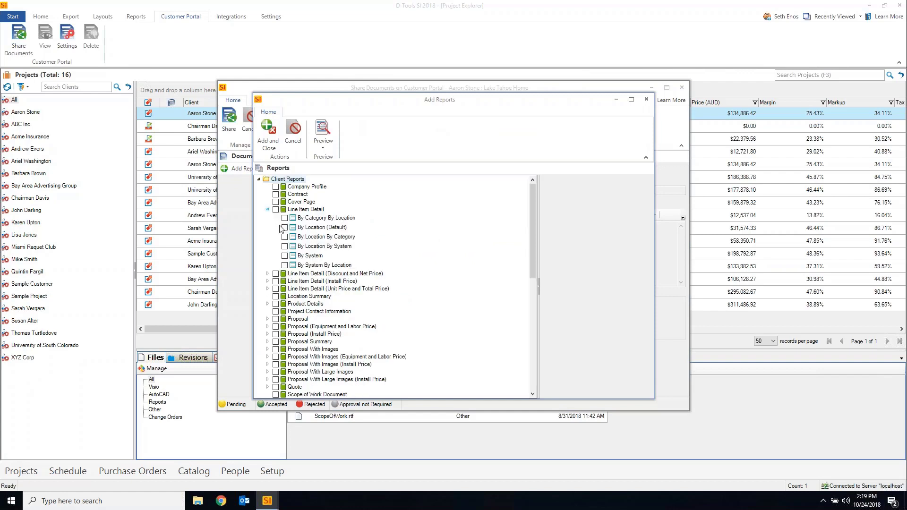
left_click(285, 256)
left_click(284, 227)
left_click(285, 256)
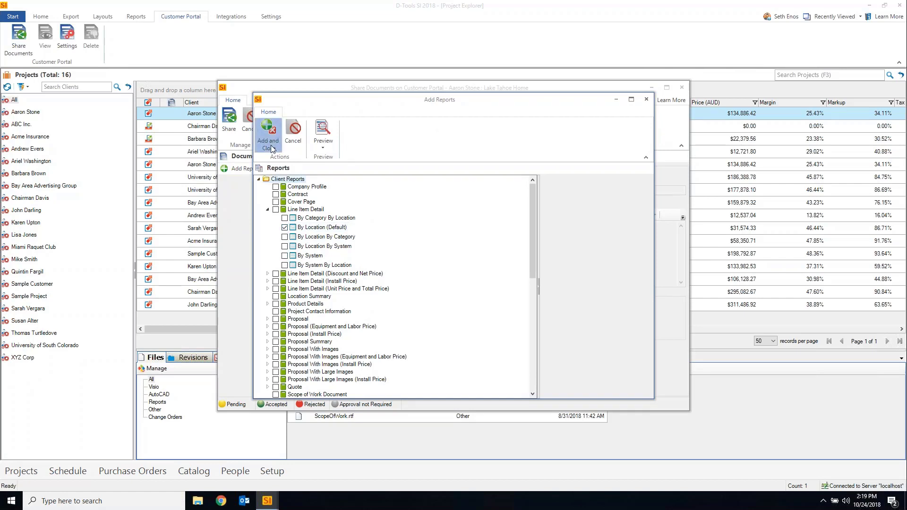
left_click(267, 130)
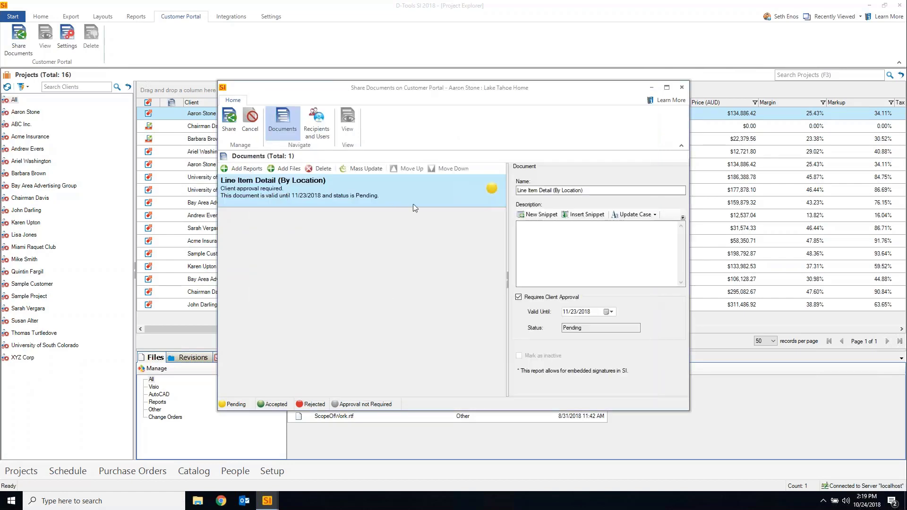
left_click(316, 124)
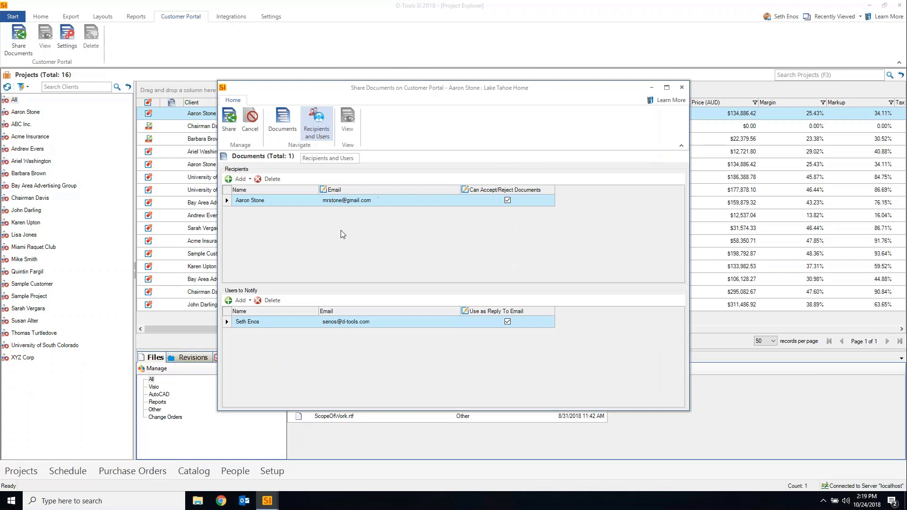
Replace the client recipient's e-mail address with a different one
left_click(375, 201)
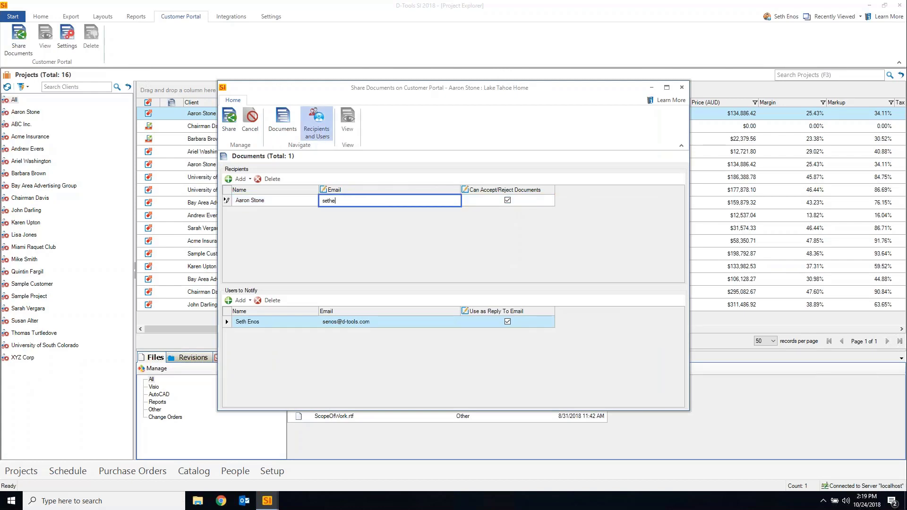
left_click(246, 323)
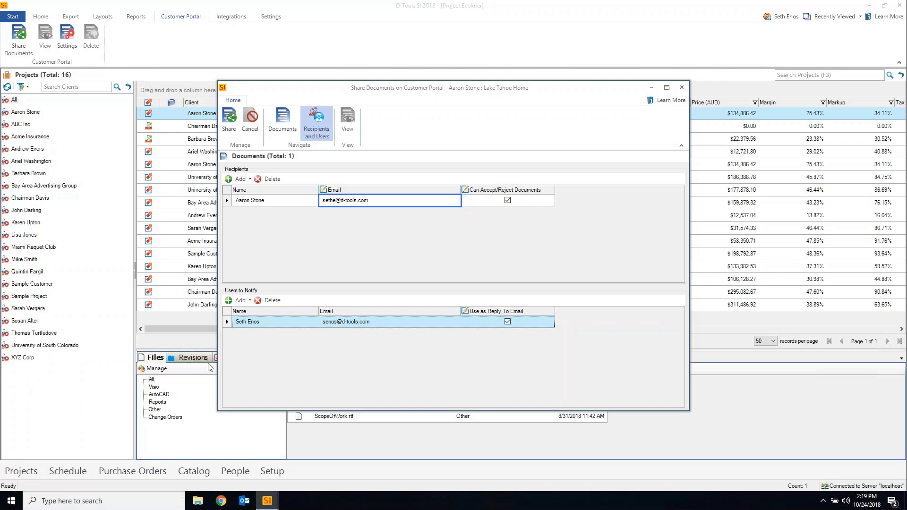
Add a technician to Users to Notify, remove them again, and proceed to Share
left_click(241, 301)
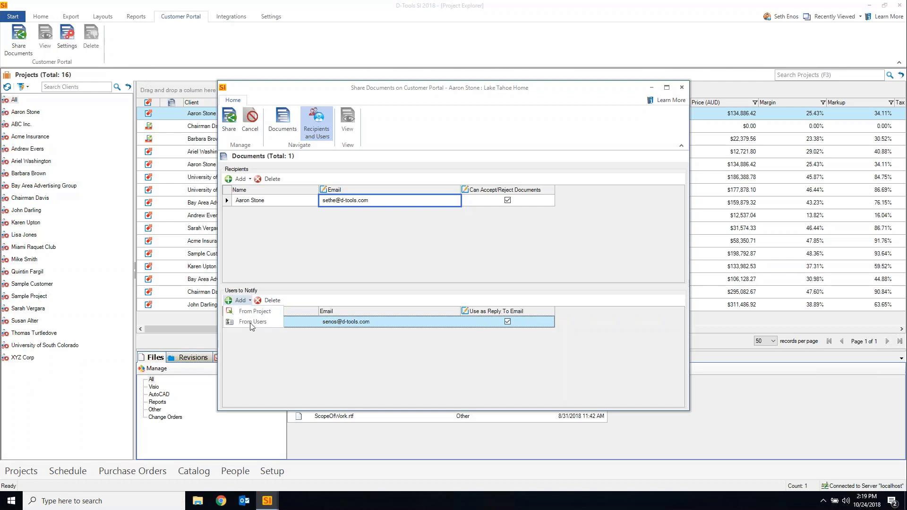
left_click(251, 323)
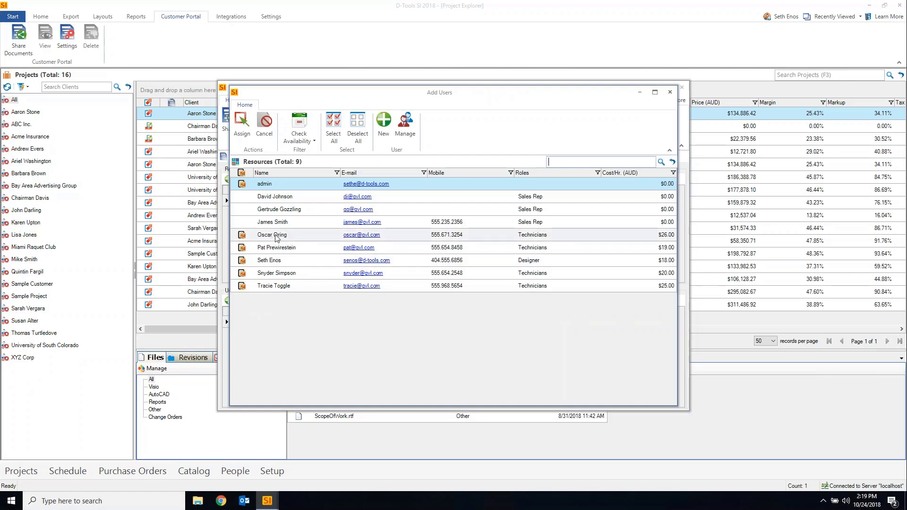
left_click(276, 235)
left_click(242, 123)
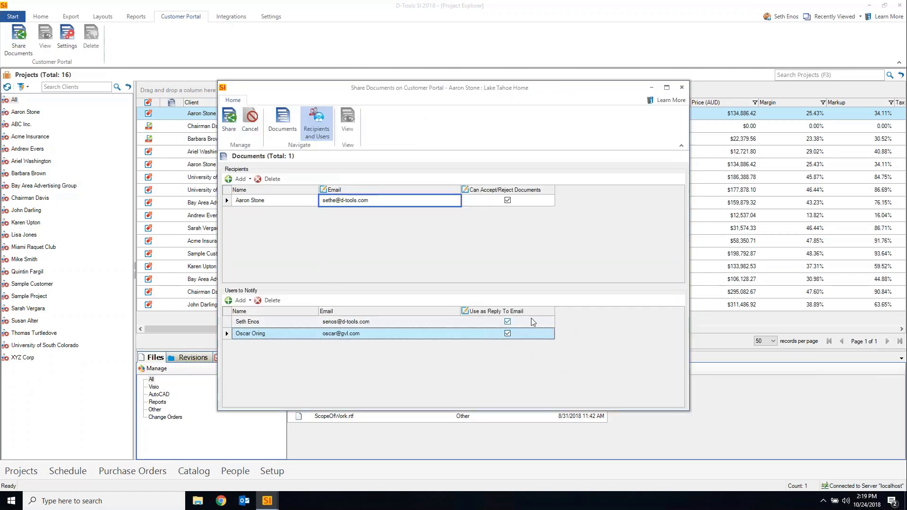
left_click(508, 333)
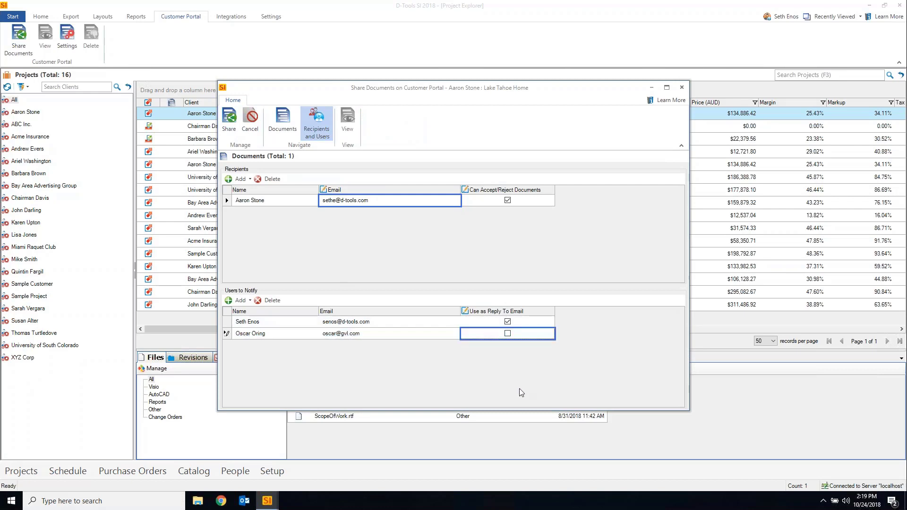
left_click(508, 334)
left_click(256, 338)
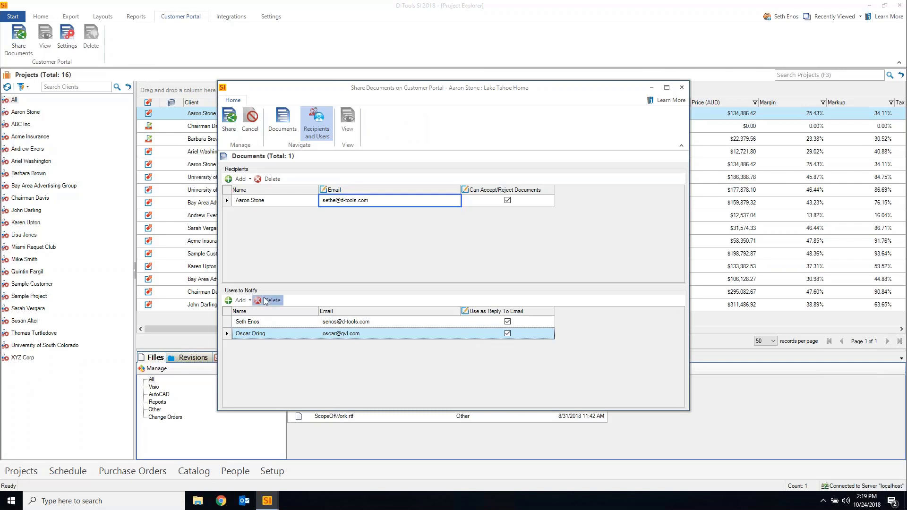
left_click(269, 300)
left_click(486, 283)
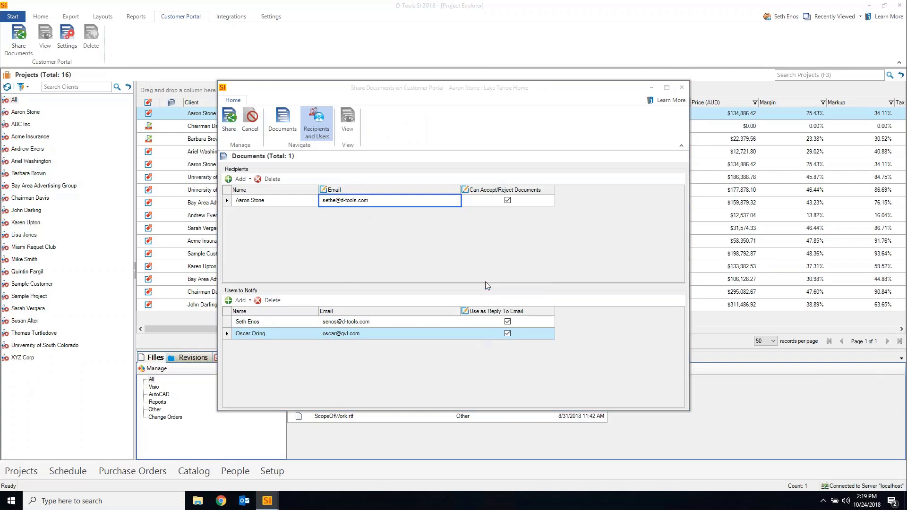
left_click(229, 130)
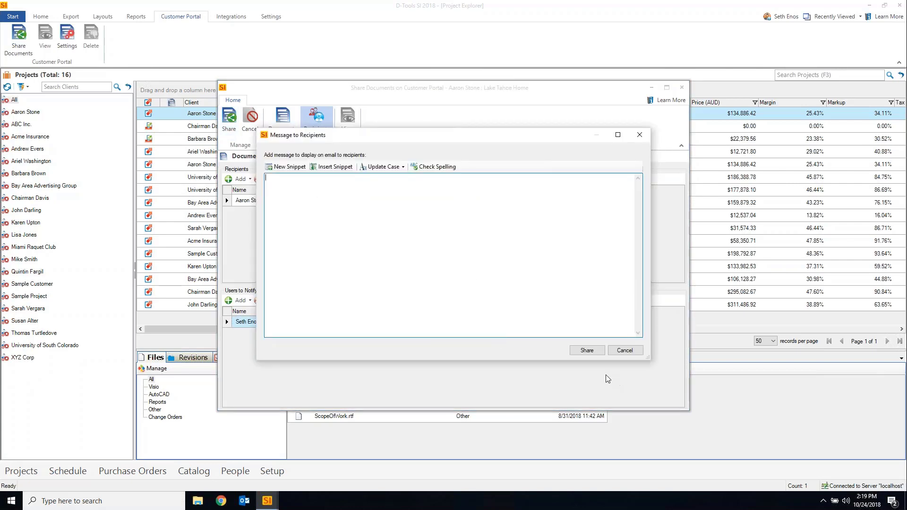
Share the Lake Tahoe Home documents with no message and acknowledge the success notice
left_click(586, 350)
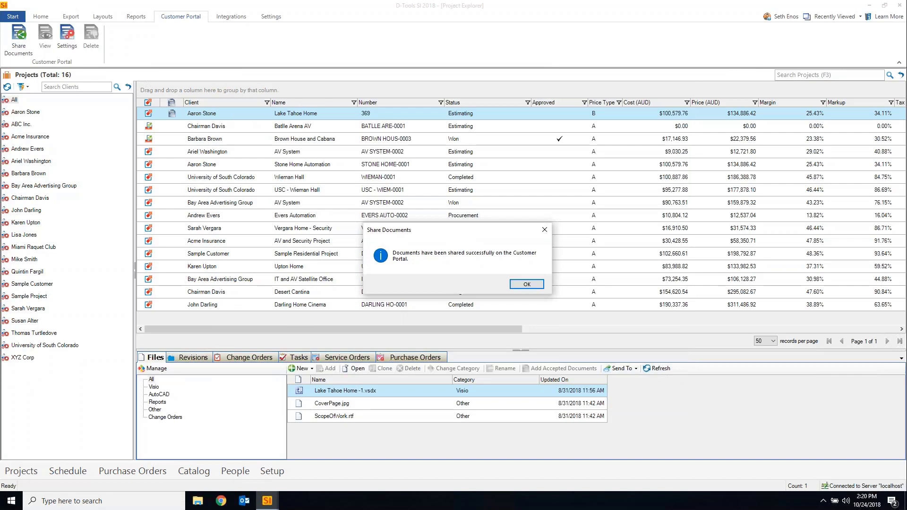
left_click(532, 285)
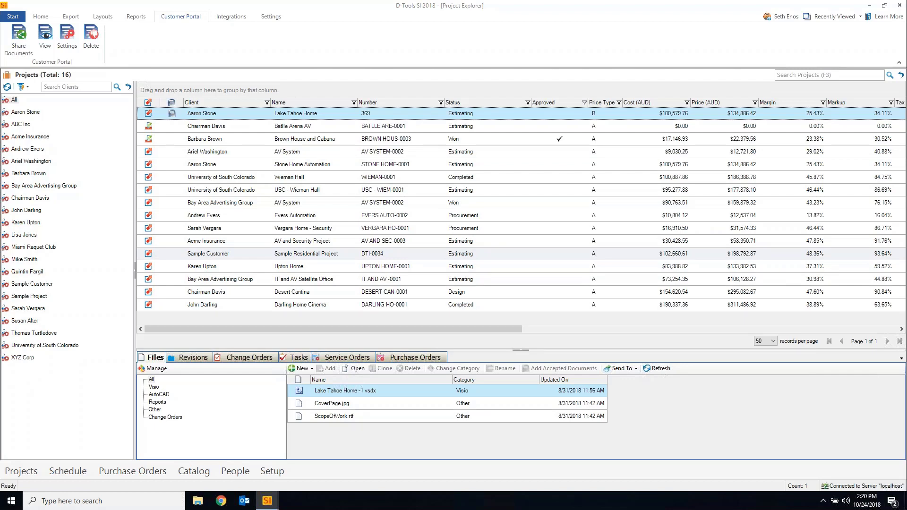
left_click_drag(906, 118, 325, 76)
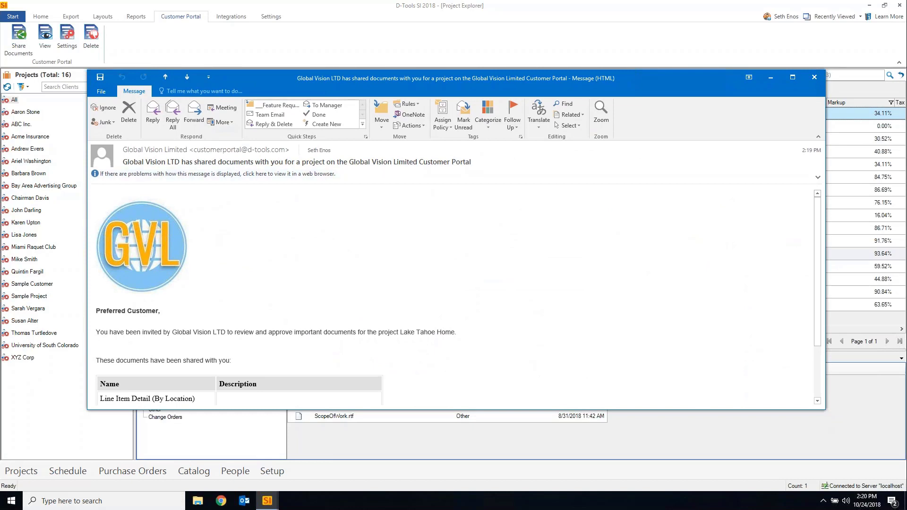
mouse_move(170, 152)
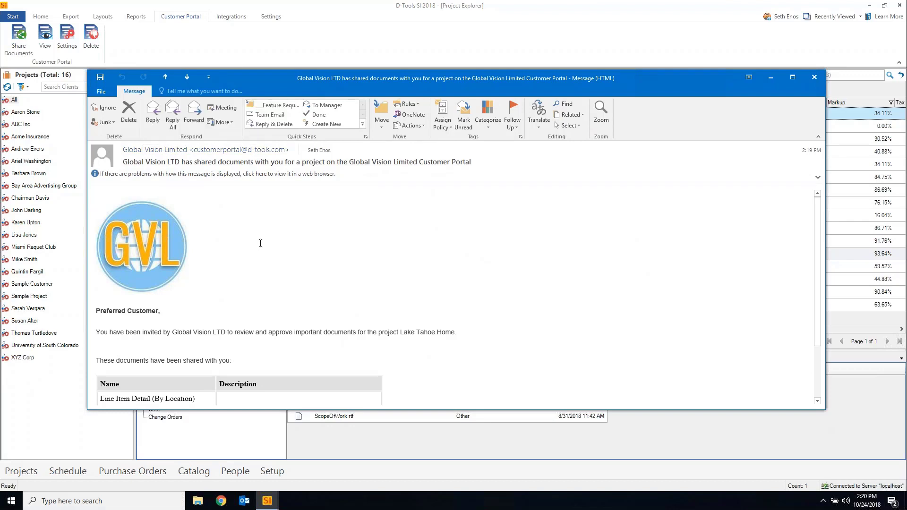
left_click(153, 114)
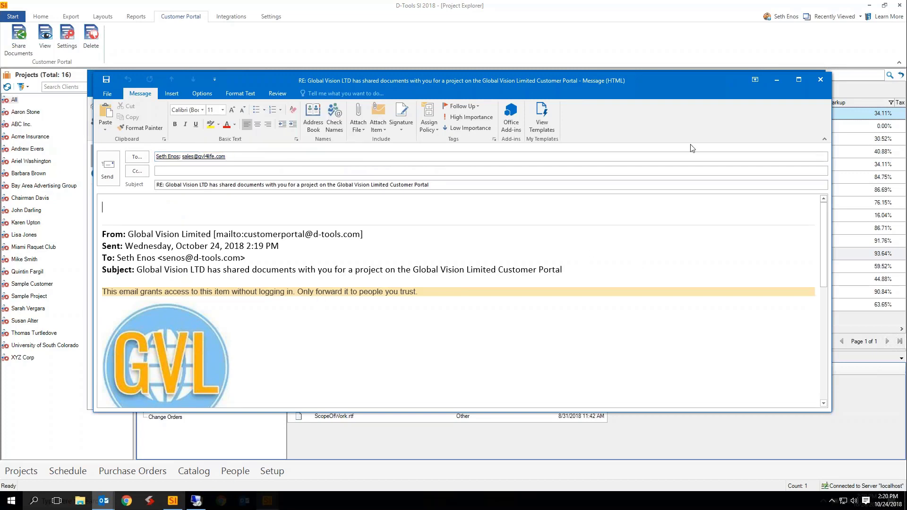
left_click(820, 82)
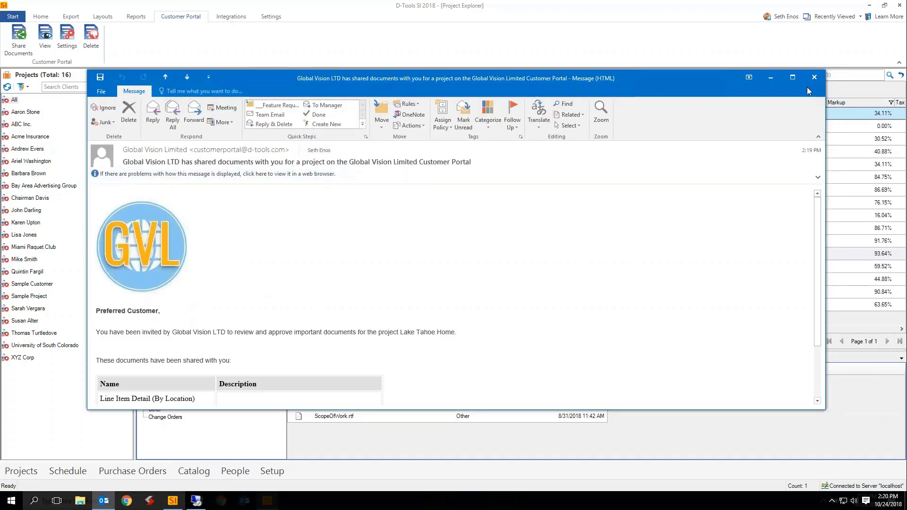
left_click_drag(690, 77, 906, 121)
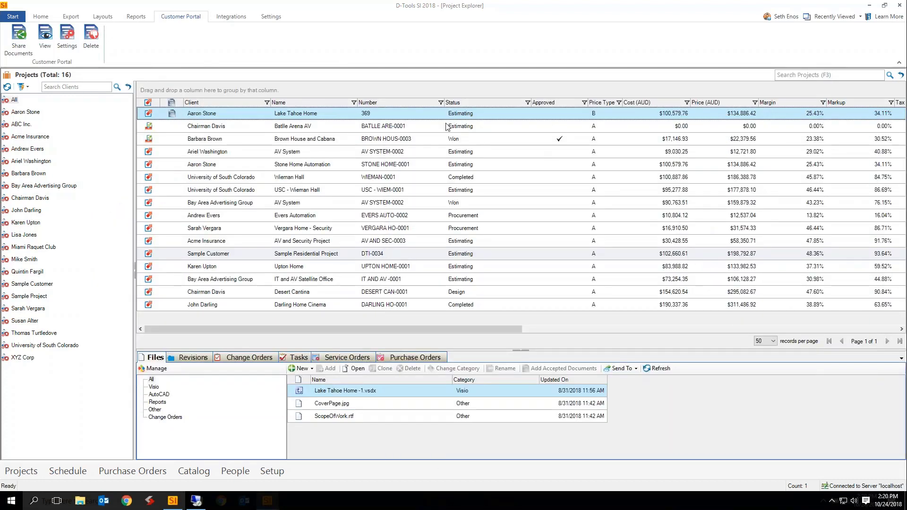
Go to the Home tab, open Start > Setup > Control Panel, and select Currency Settings
left_click(40, 16)
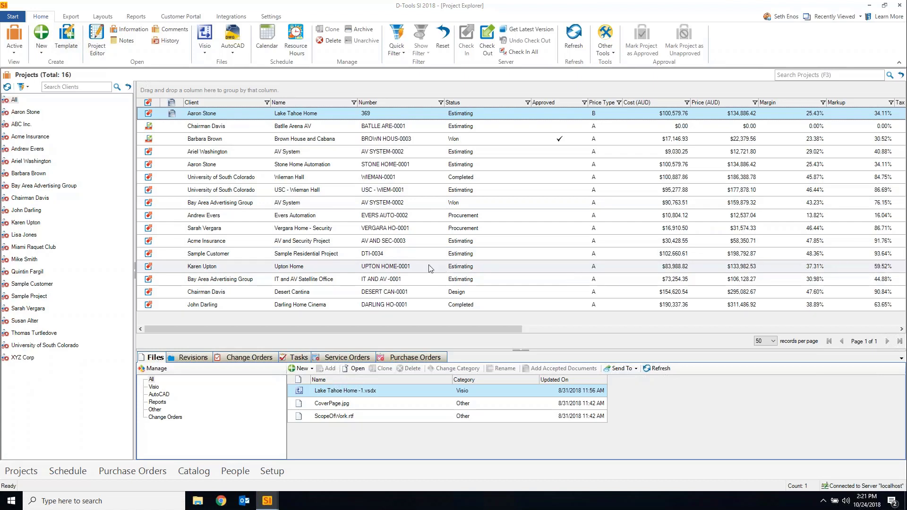
left_click(19, 17)
mouse_move(47, 191)
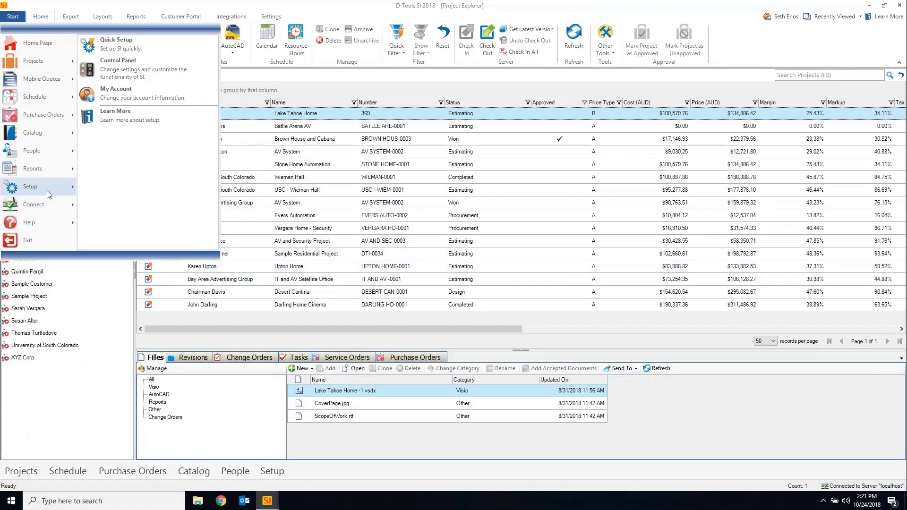
left_click(163, 62)
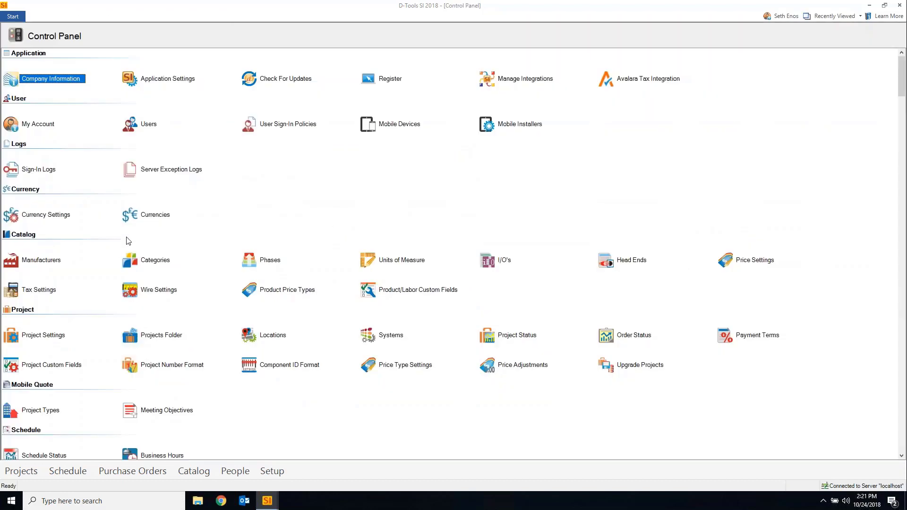
left_click(34, 218)
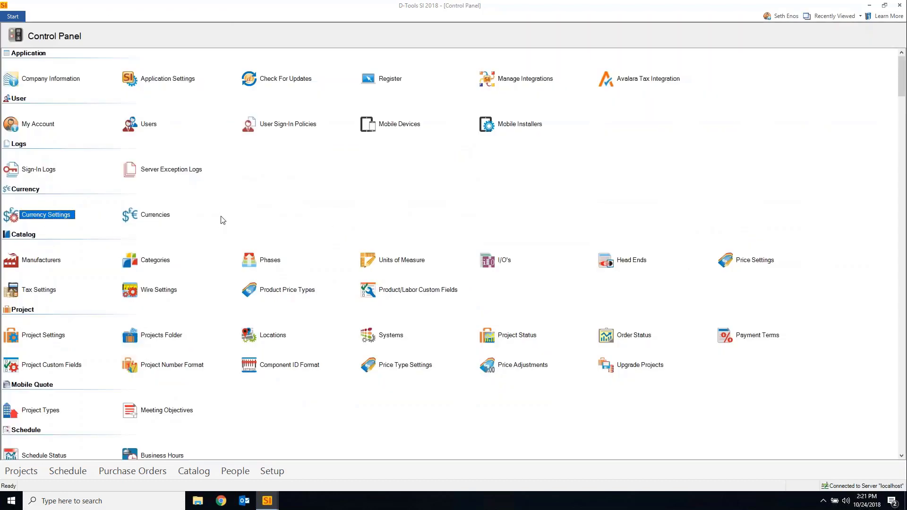
double_click(50, 217)
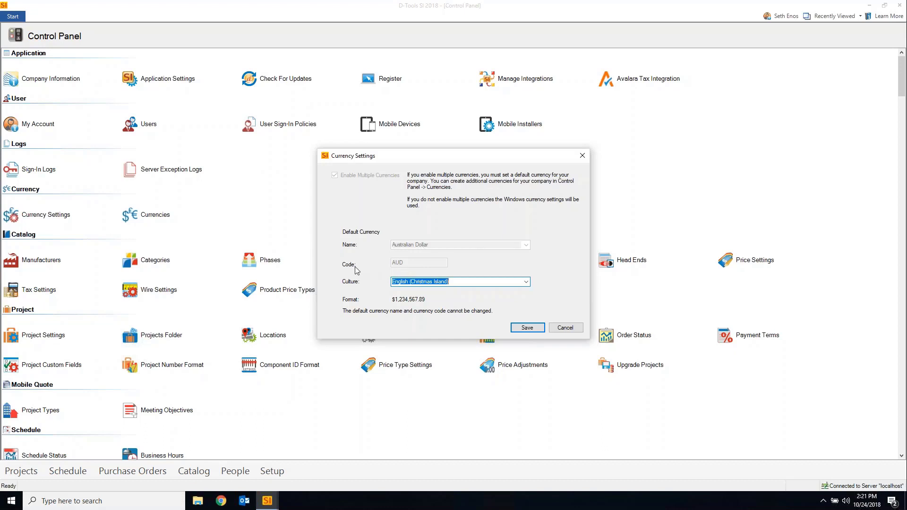
left_click(529, 282)
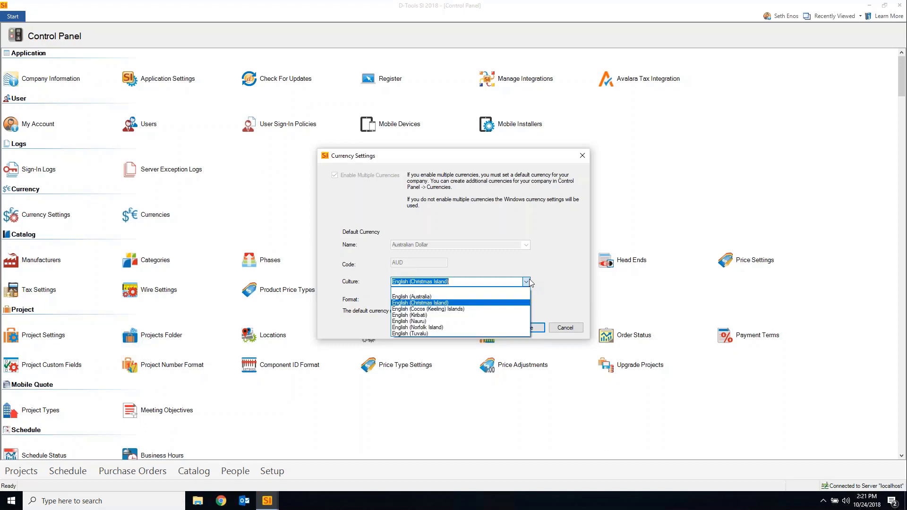
left_click(530, 282)
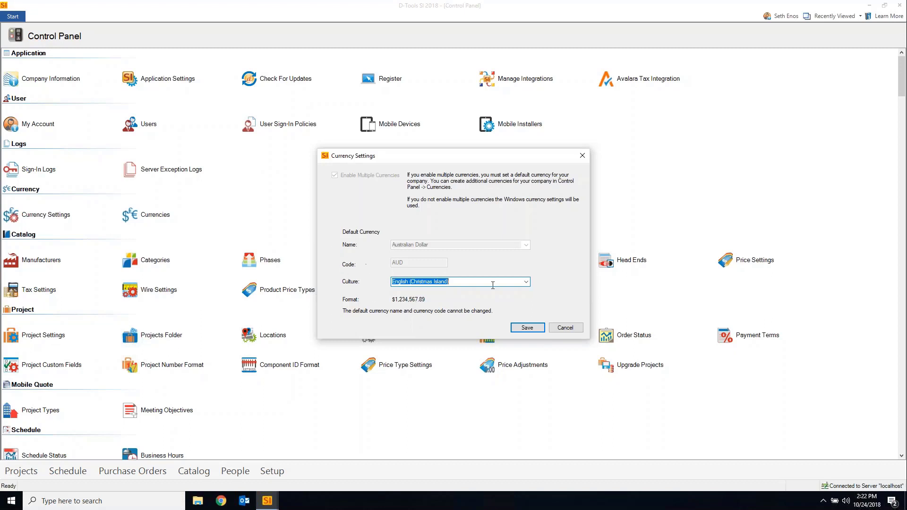
left_click(526, 283)
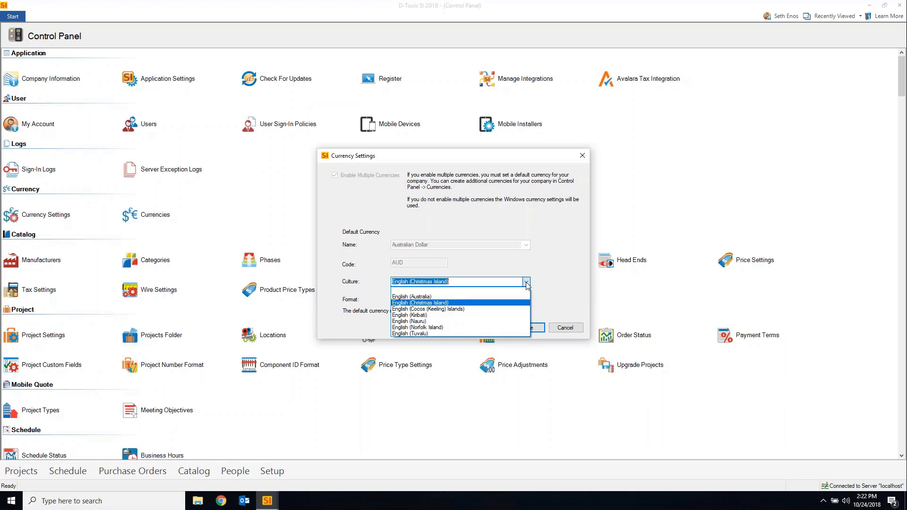
left_click(526, 283)
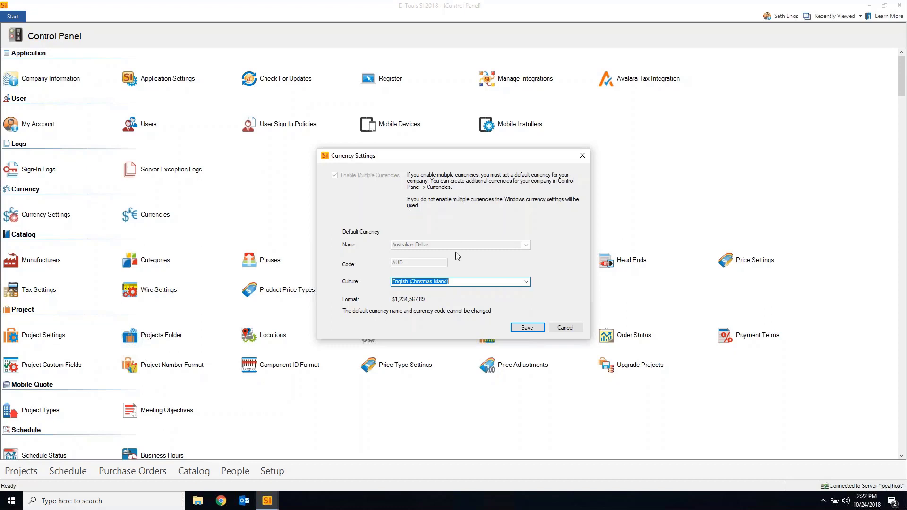
left_click(566, 327)
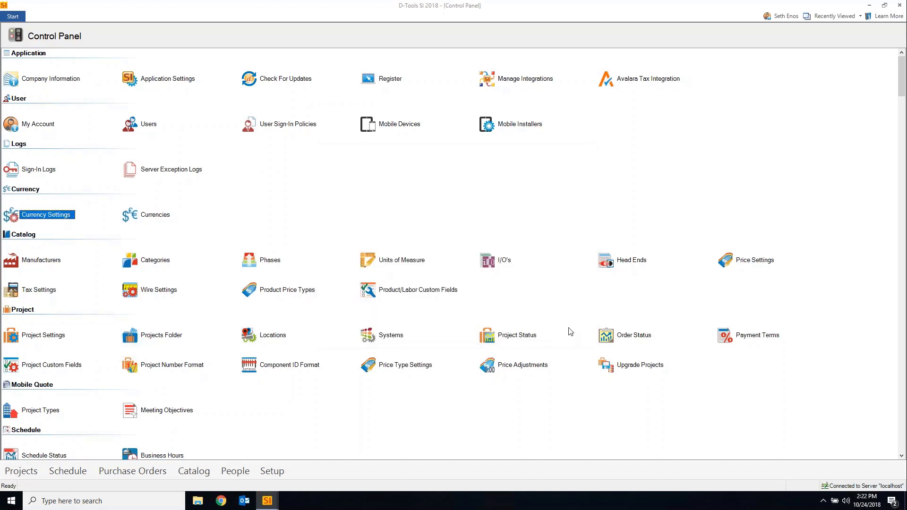
Open Manage Currencies and begin a new Belarusian Ruble currency
left_click(162, 216)
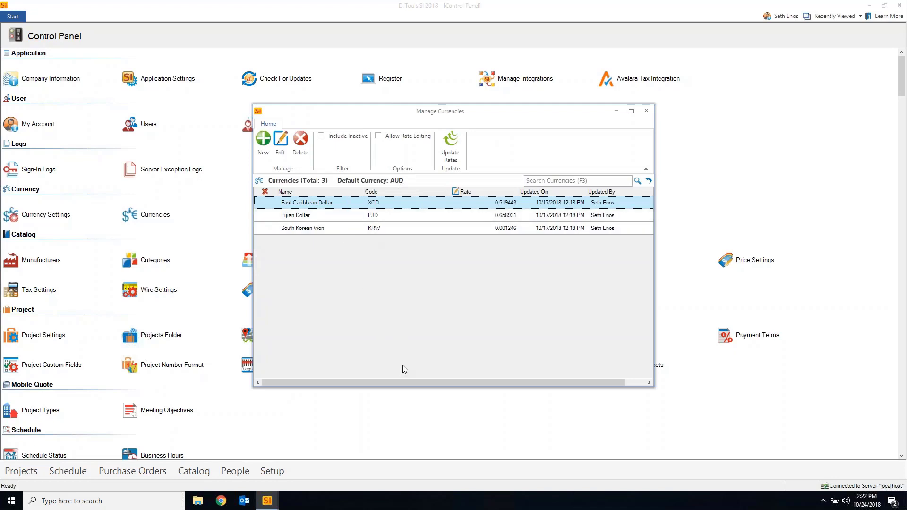
left_click(265, 153)
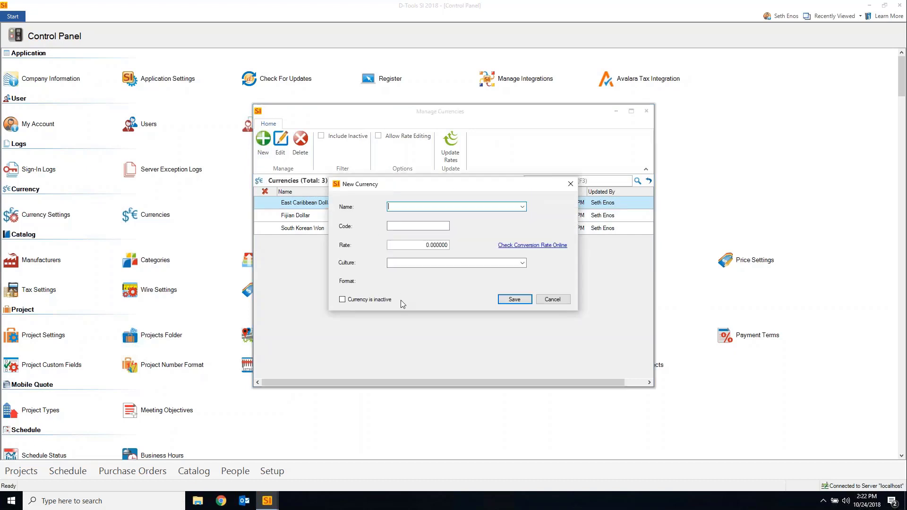
left_click(522, 207)
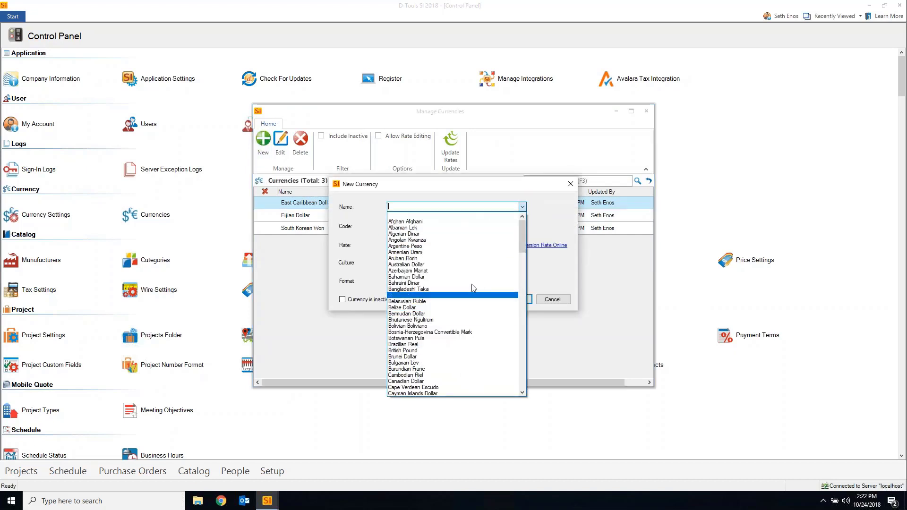
left_click(430, 301)
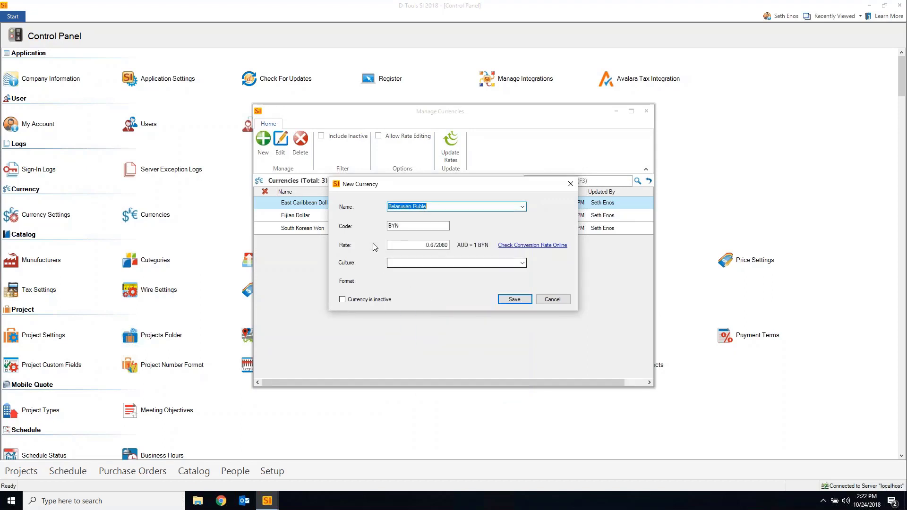
Inspect its 0.672080 rate and culture options, then close the dialog without saving
left_click(424, 245)
double_click(425, 245)
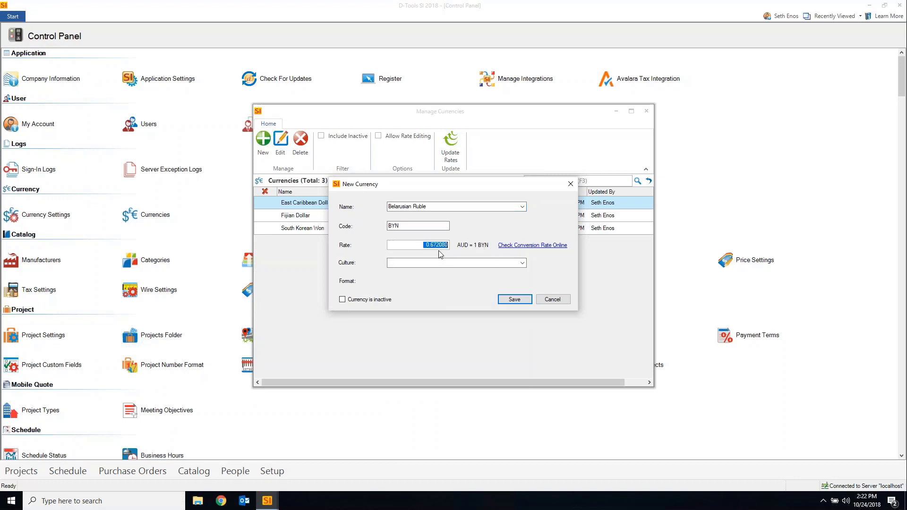
left_click(523, 264)
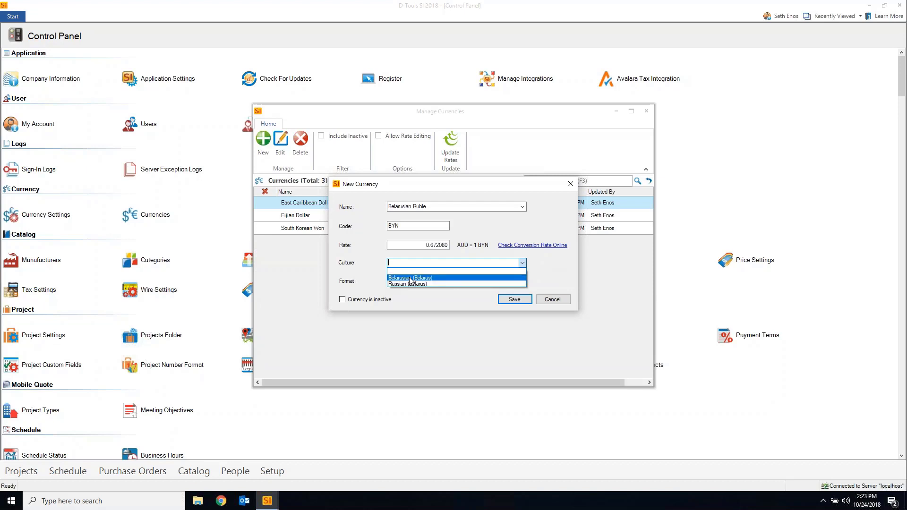
left_click(549, 261)
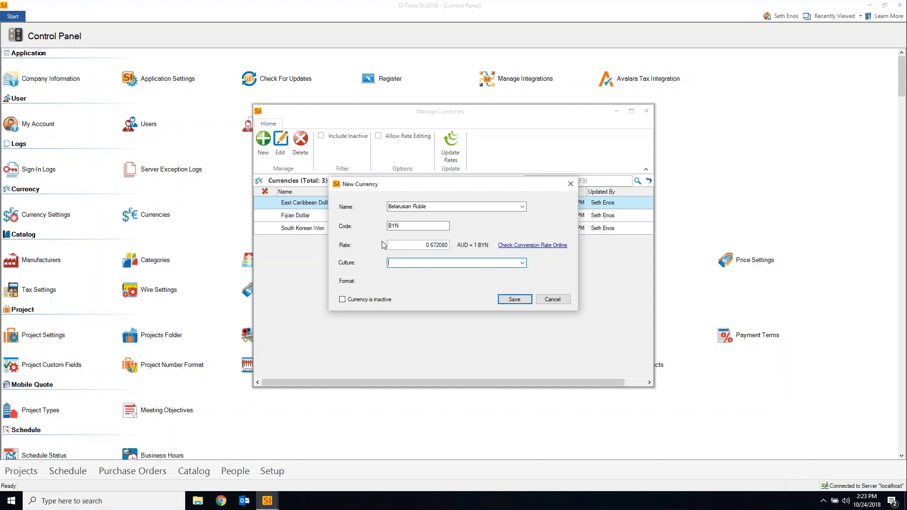
left_click_drag(457, 188, 477, 188)
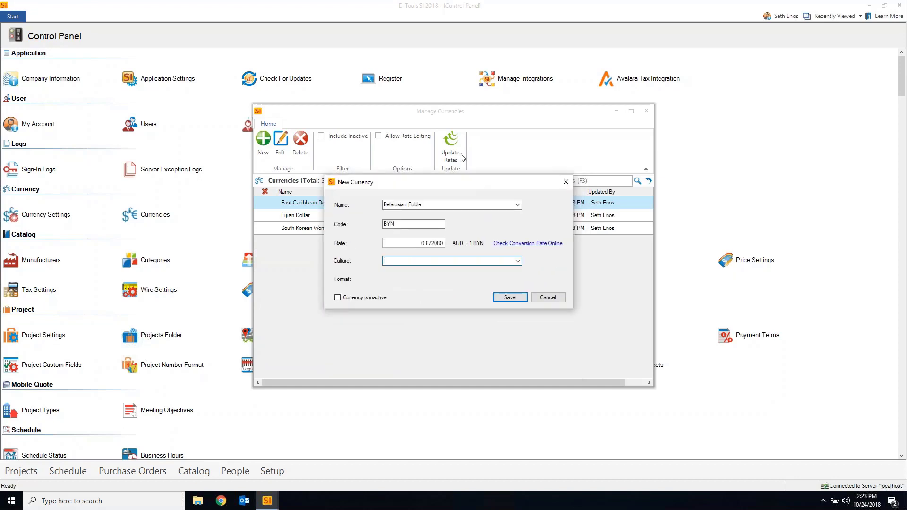
left_click(566, 182)
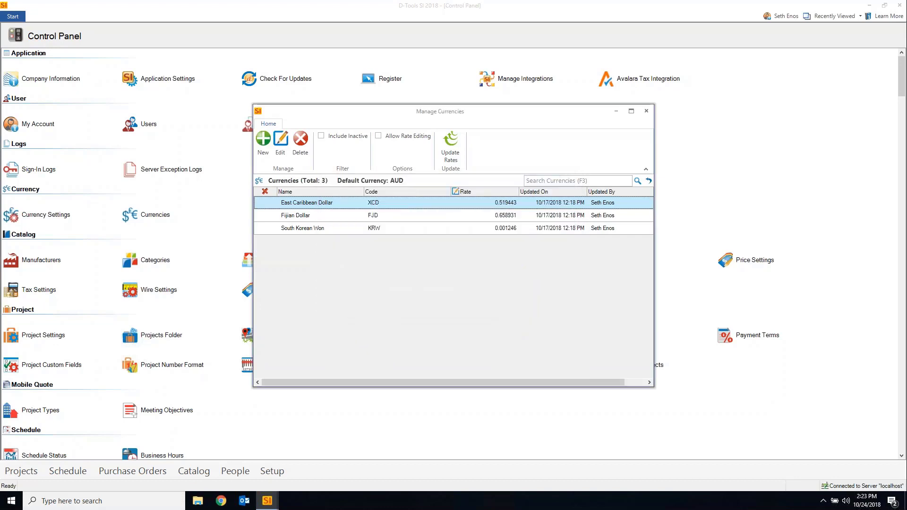
Update all three currencies to current online rates and tick Allow Rate Editing
left_click(449, 151)
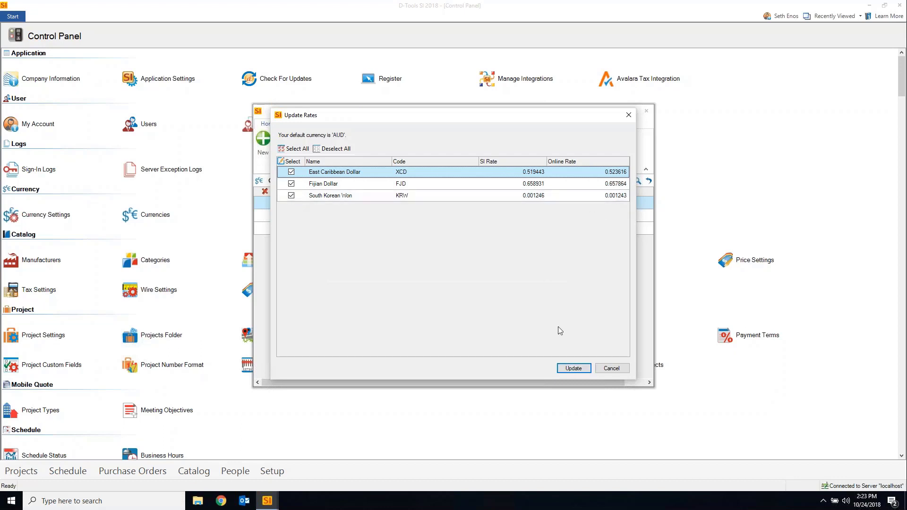
left_click(576, 368)
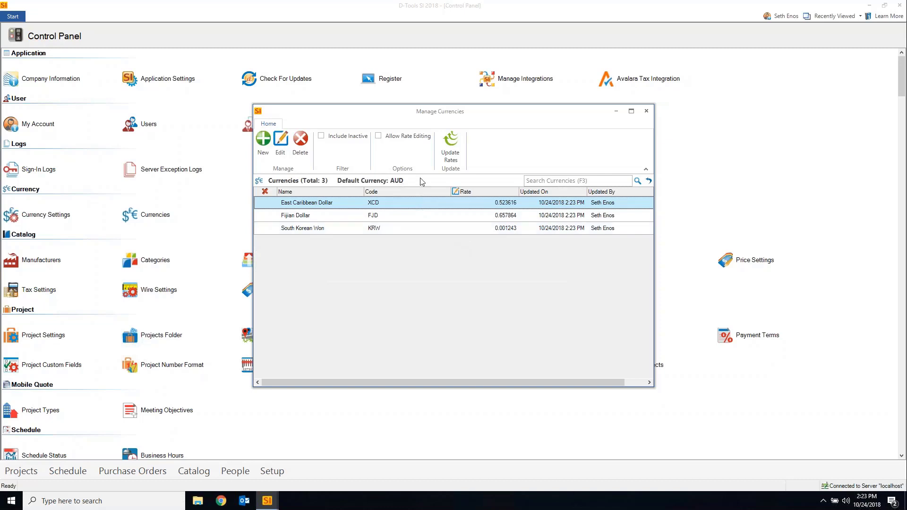
left_click(378, 136)
Change the East Caribbean Dollar rate to 0.52 and close Manage Currencies
left_click(496, 202)
left_click_drag(492, 202, 588, 229)
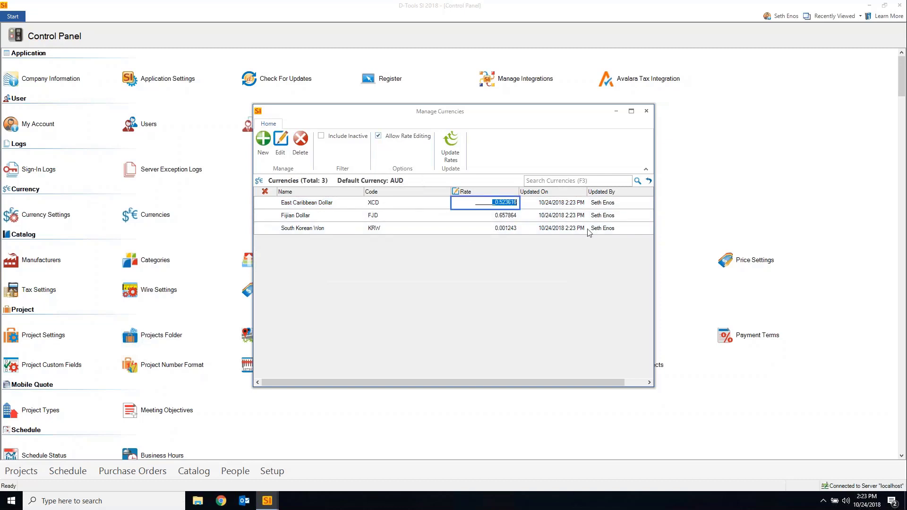
type(".52")
key("Return")
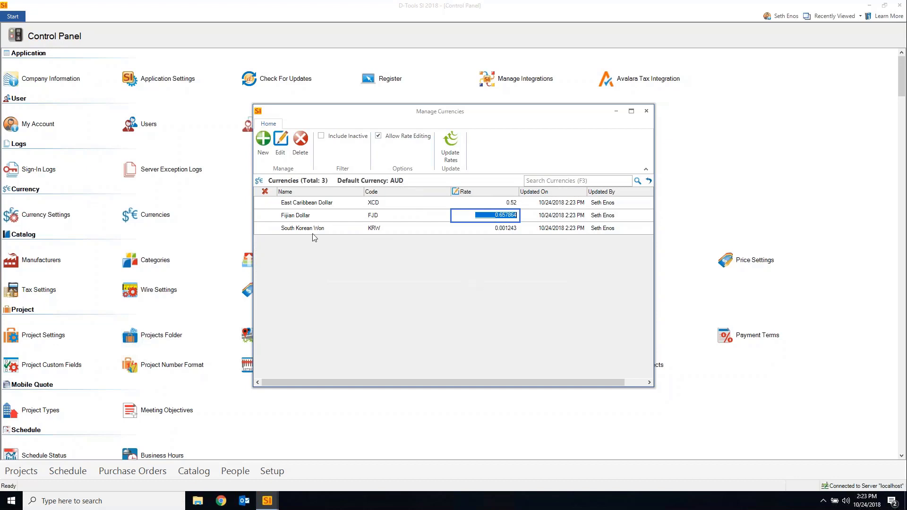
left_click(647, 111)
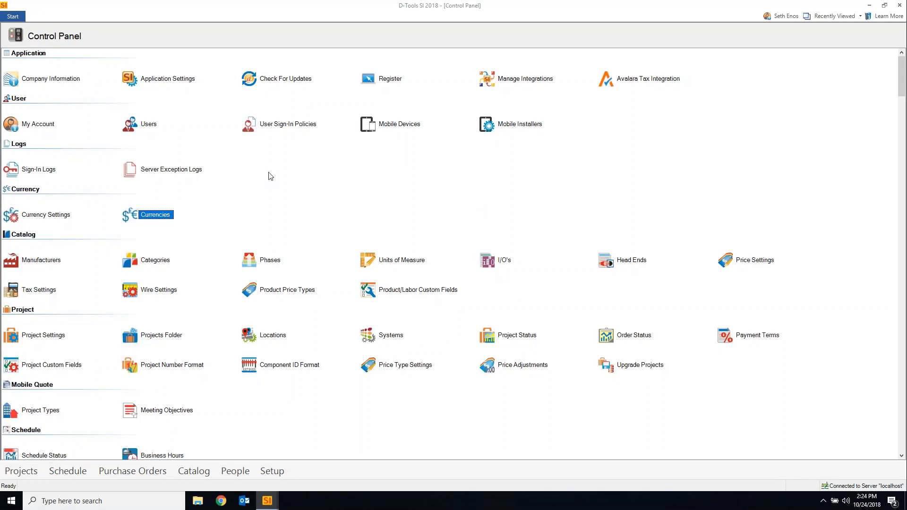
Launch the new project wizard from Manage Projects
left_click(13, 17)
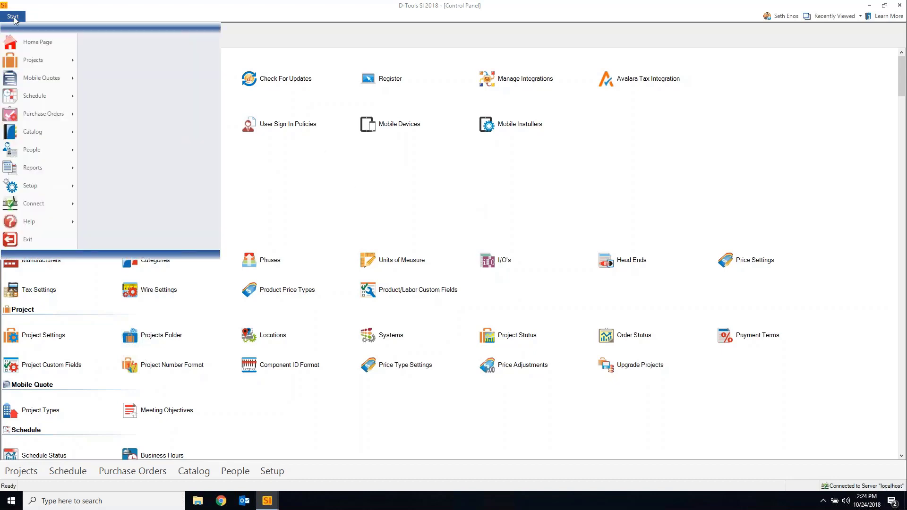
mouse_move(56, 61)
left_click(162, 40)
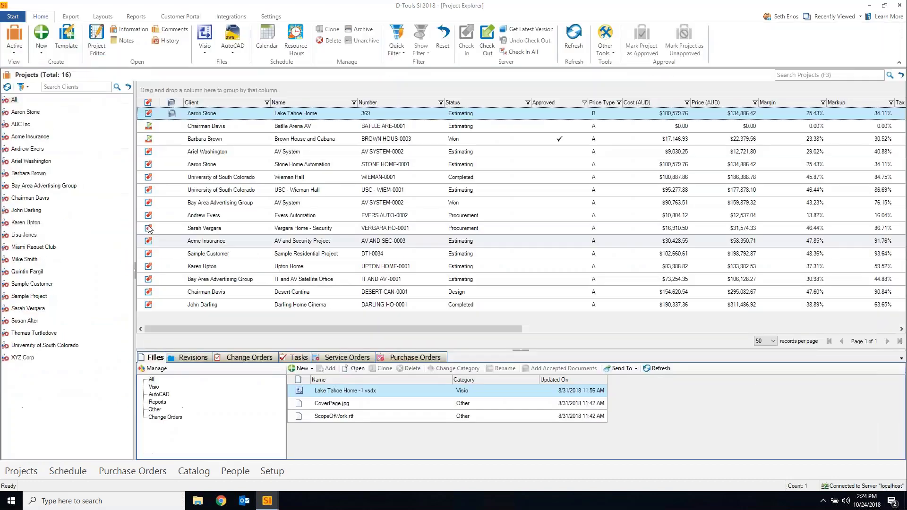
left_click(41, 47)
left_click(57, 62)
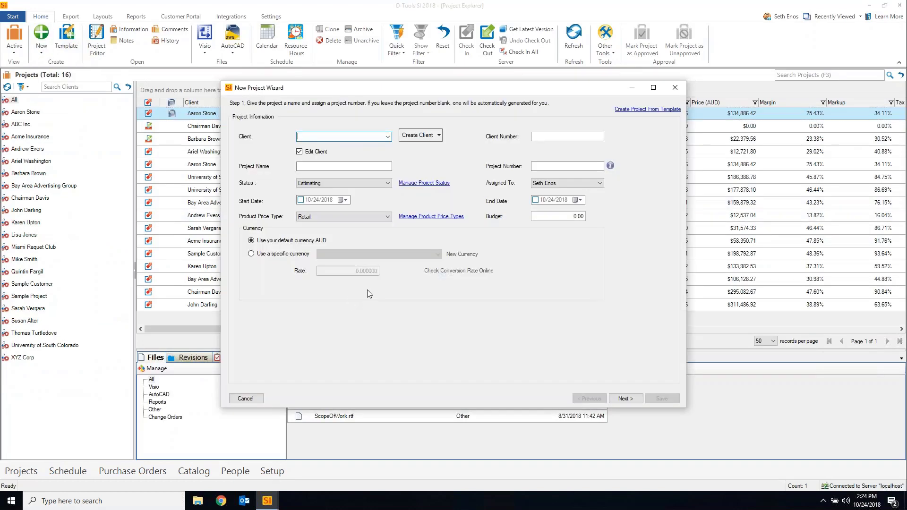
Create project 'Currency' for an existing client, priced in South Korean Won, and save it
left_click(387, 137)
left_click(329, 151)
left_click(362, 166)
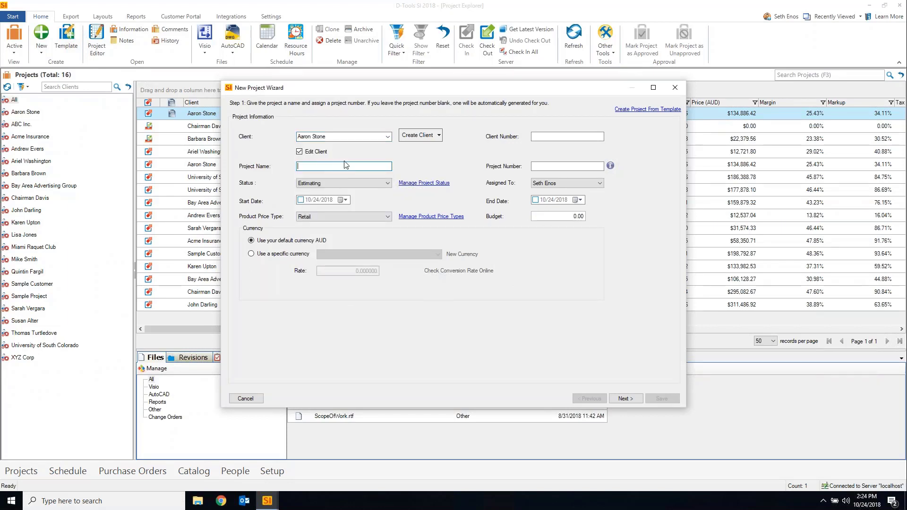
type("Currency")
left_click(288, 255)
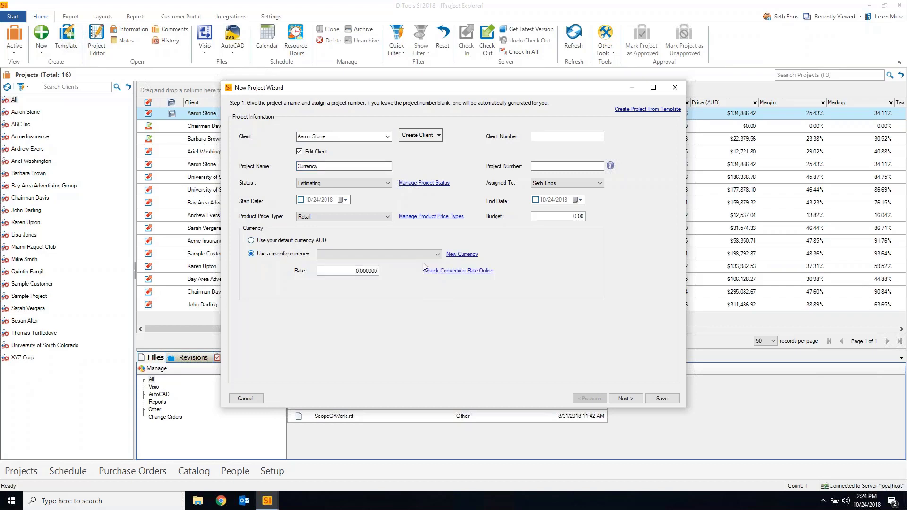
left_click(437, 257)
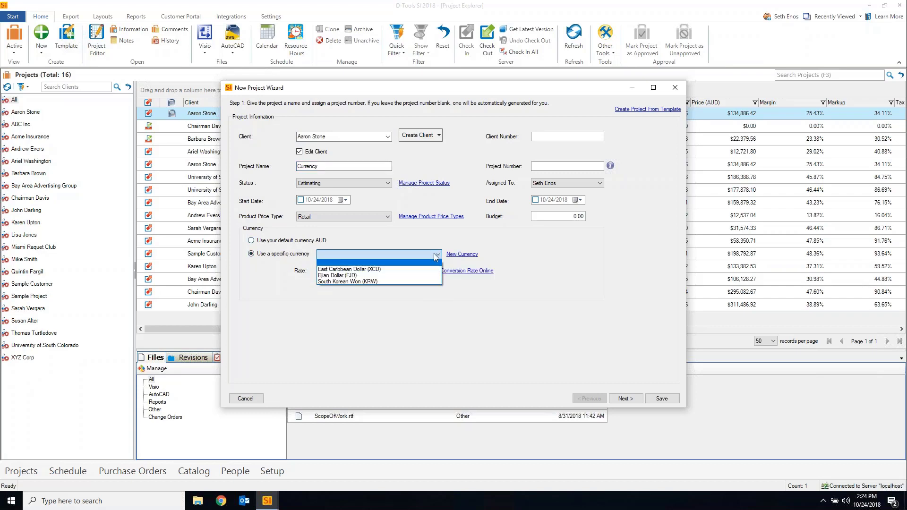
left_click(342, 282)
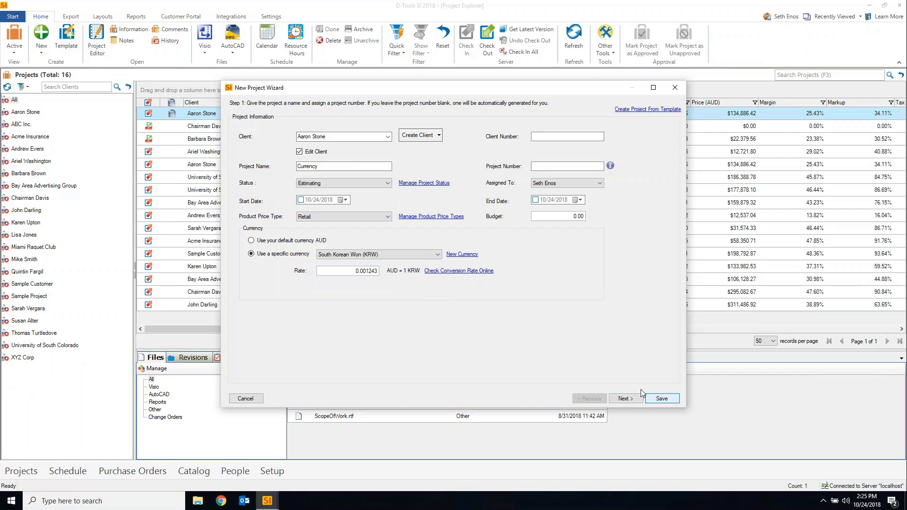
left_click(625, 400)
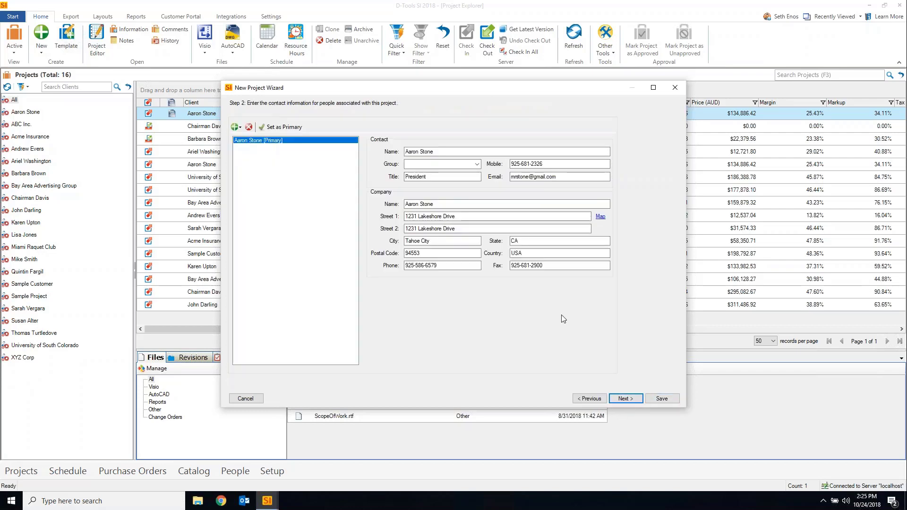
left_click(662, 400)
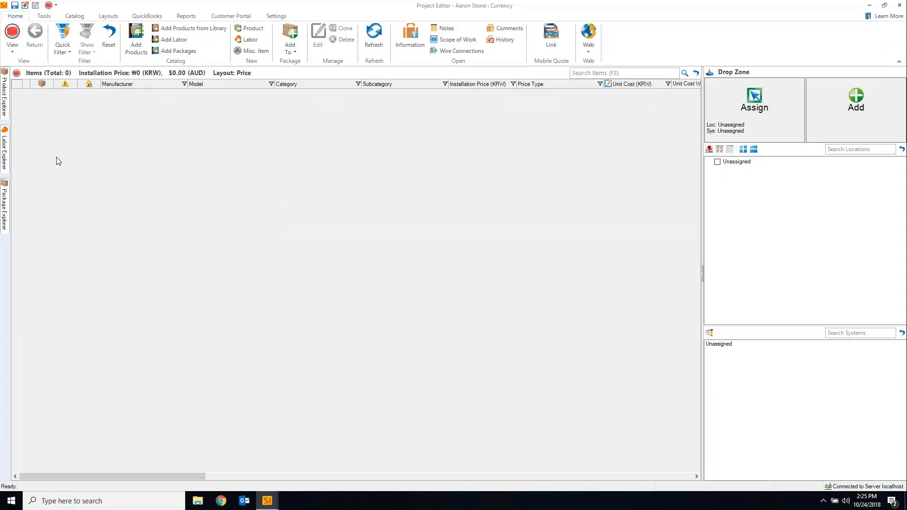
Drag the nine products COOL-VENT I through EX-4M from Product Explorer into the project, skipping accessories
left_click(4, 100)
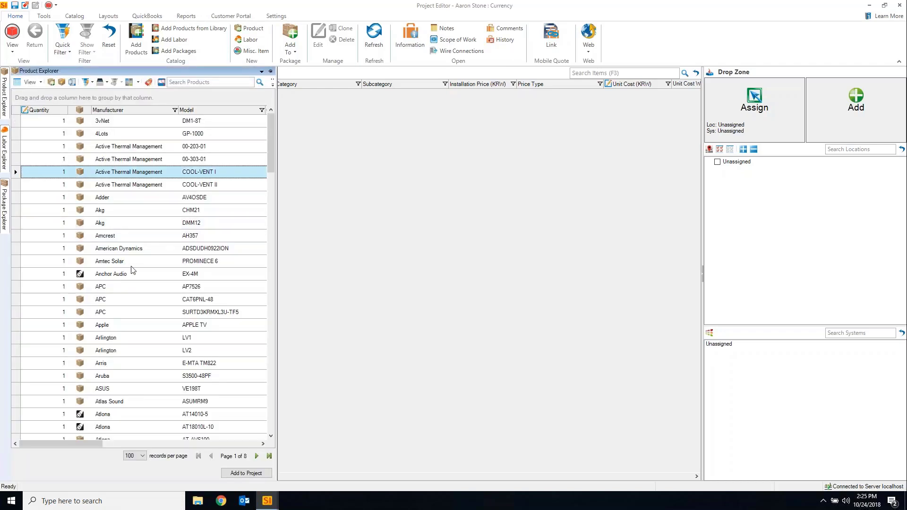
left_click(146, 171, "shift")
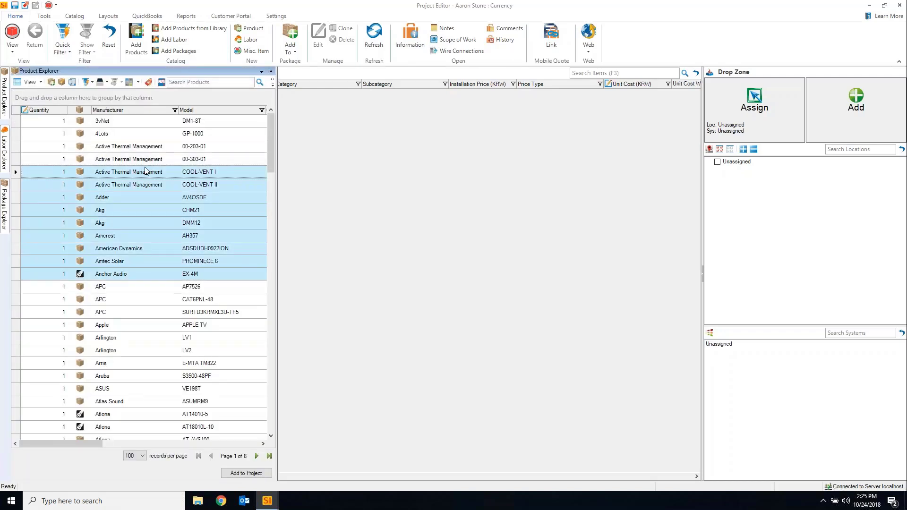
left_click_drag(146, 171, 355, 204)
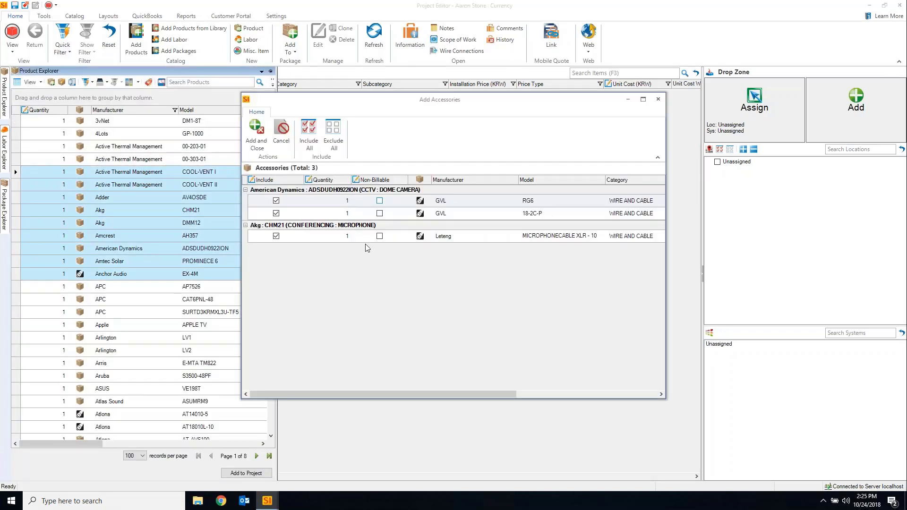
left_click(281, 133)
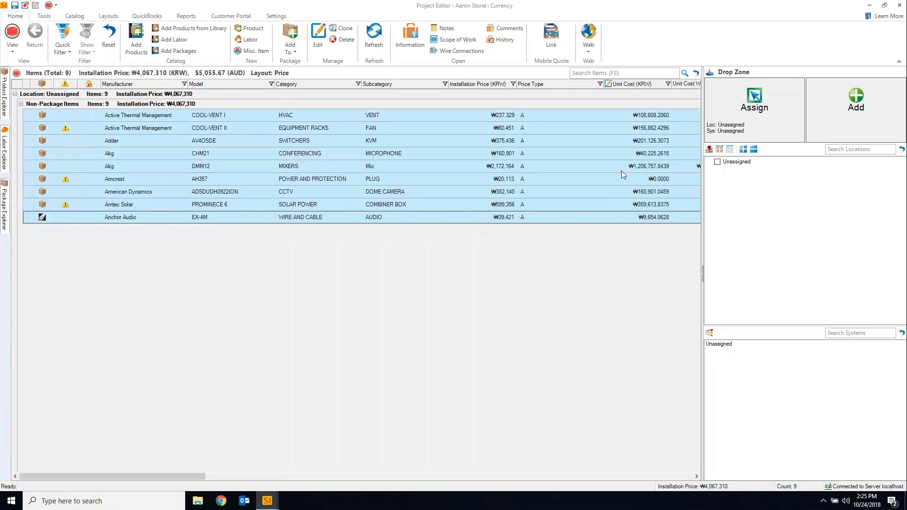
left_click_drag(183, 476, 262, 477)
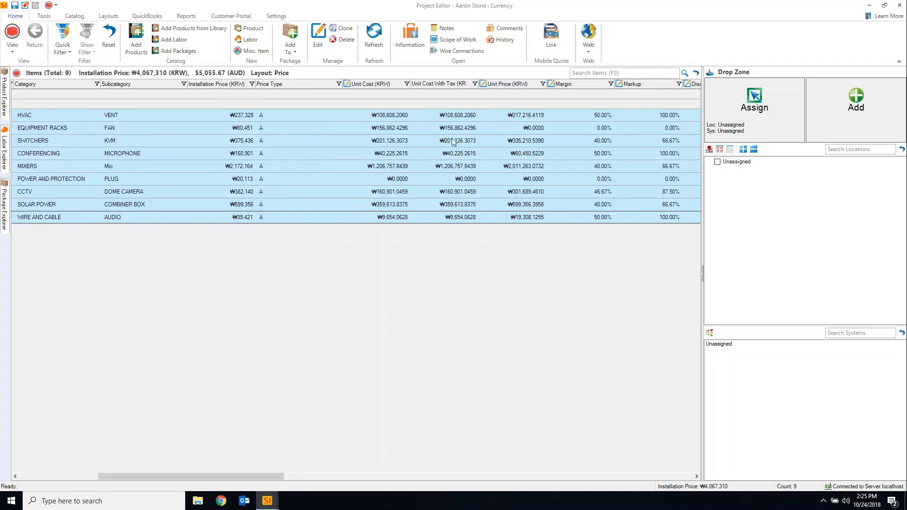
left_click_drag(228, 477, 65, 462)
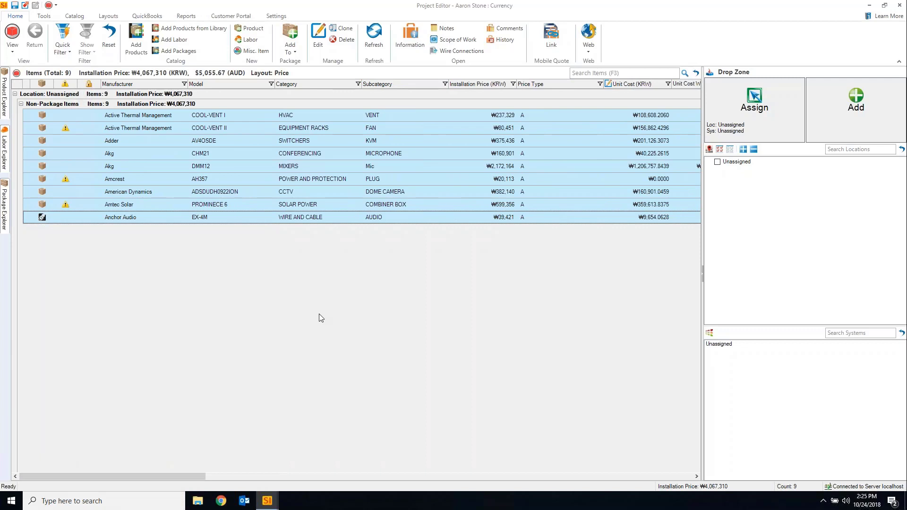
Save the Currency project, close the Project Editor, and check it in
left_click(15, 5)
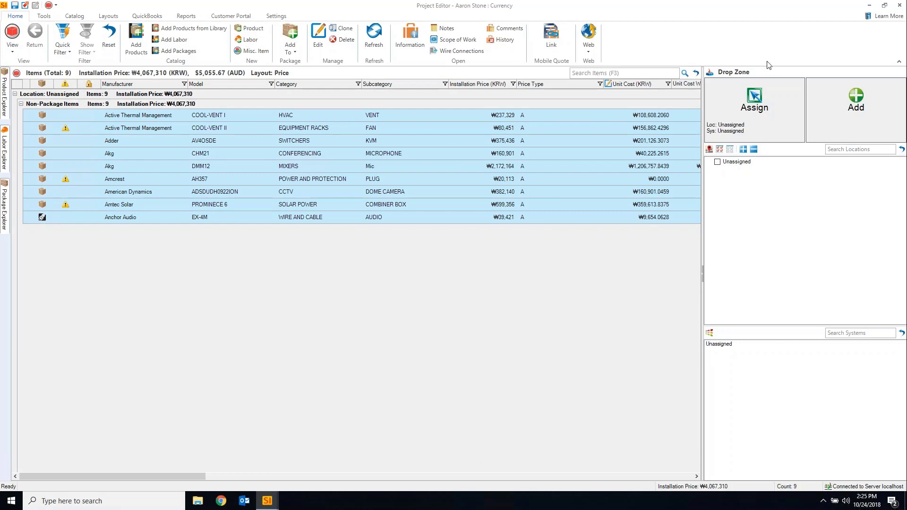
left_click(899, 5)
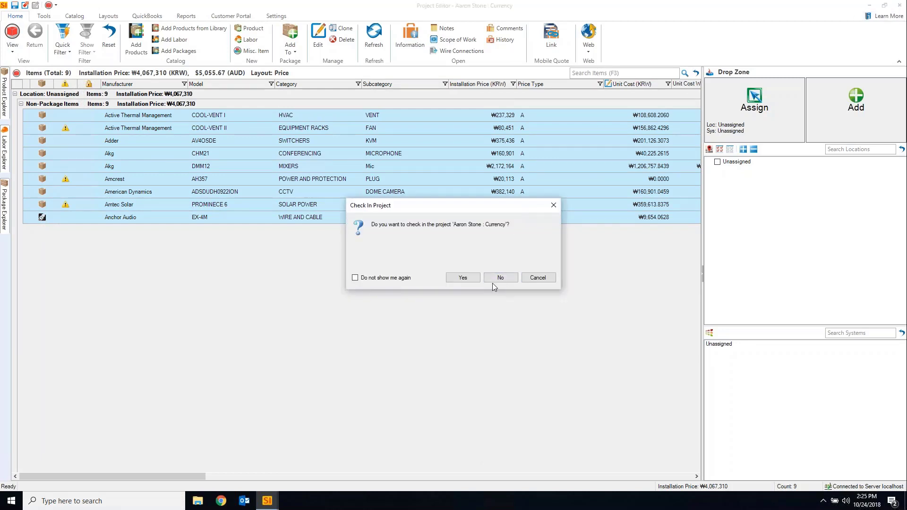
left_click(462, 278)
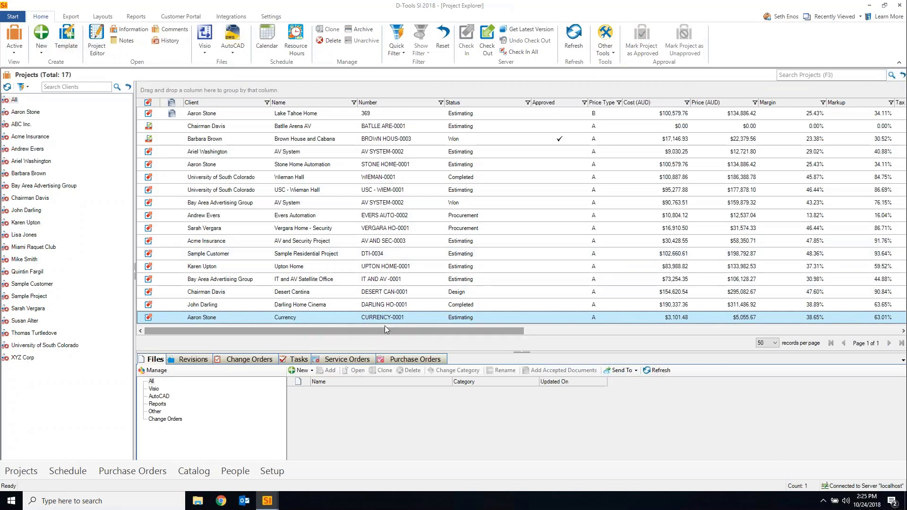
Review the project list's price columns, showing Currency in KRW at rate 0.001243
left_click(102, 16)
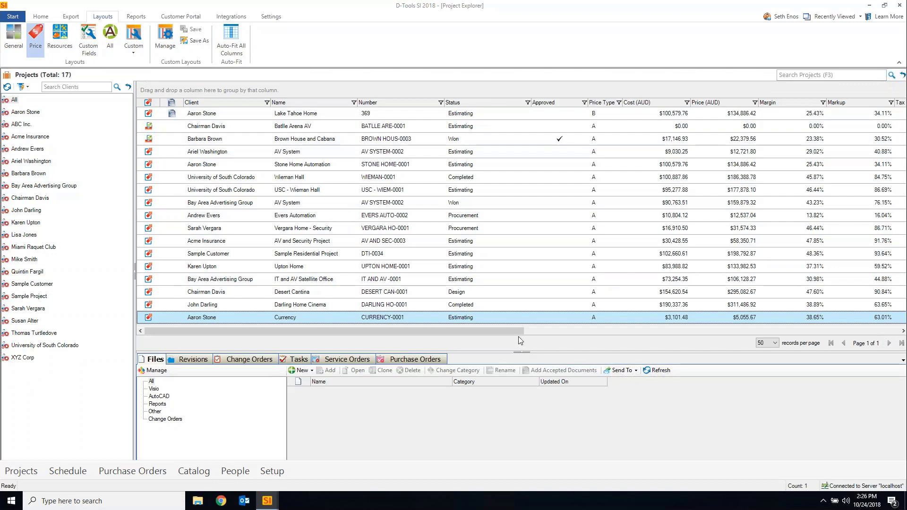
left_click_drag(517, 330, 670, 332)
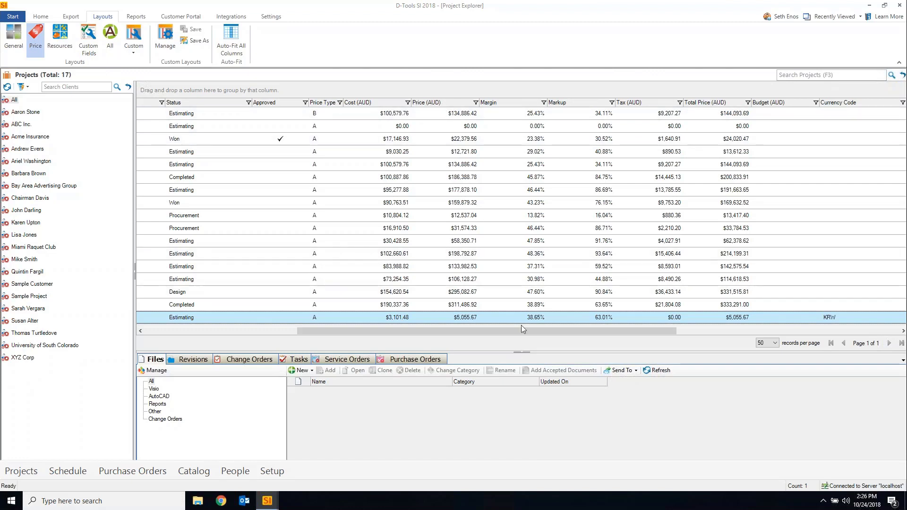
left_click_drag(522, 328, 760, 319)
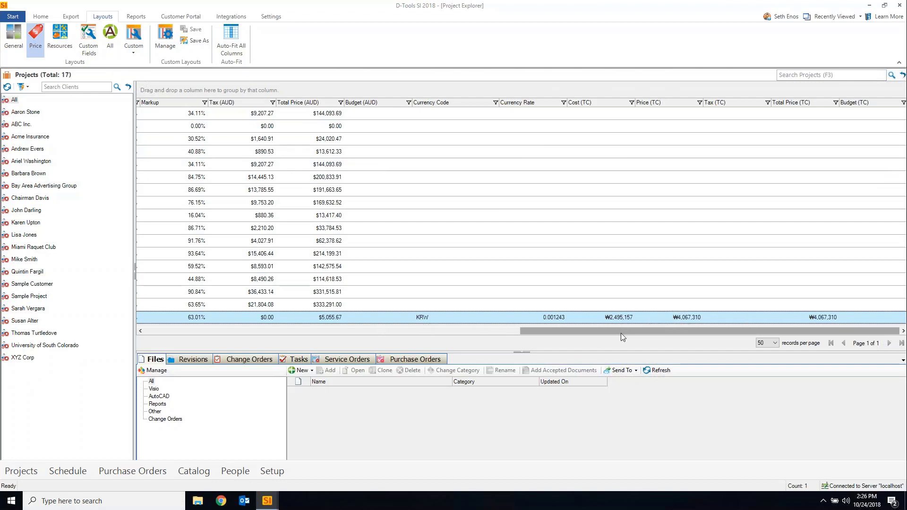
left_click_drag(620, 333, 244, 344)
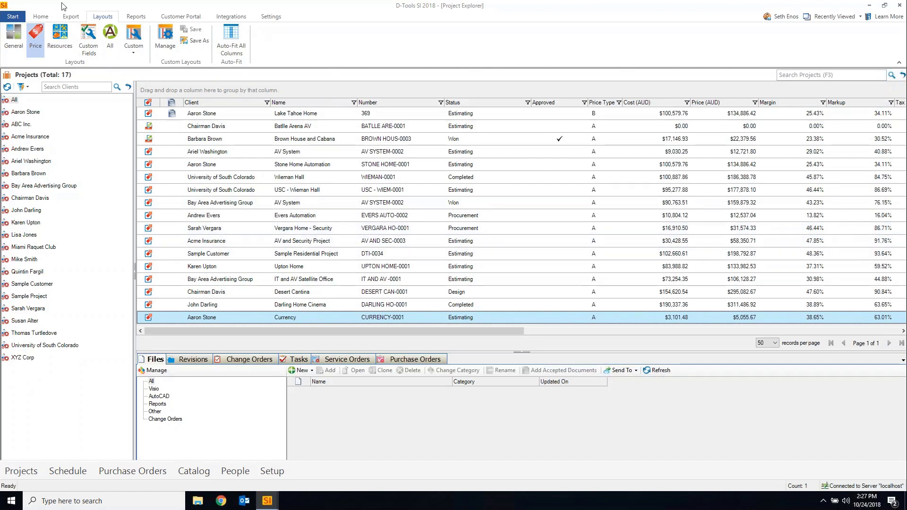
Bring D-Tools SI 2018 to the front on its Home Page with the latest d-tools news
left_click(47, 18)
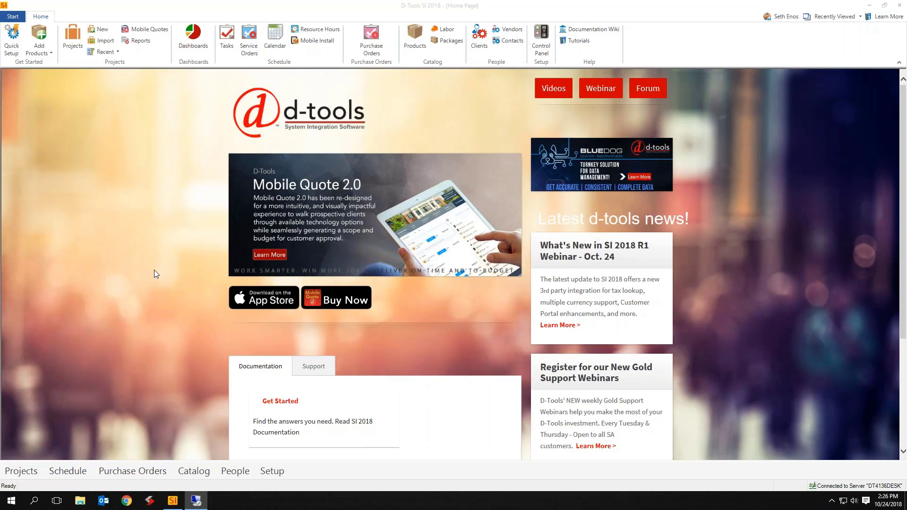
left_click(147, 187)
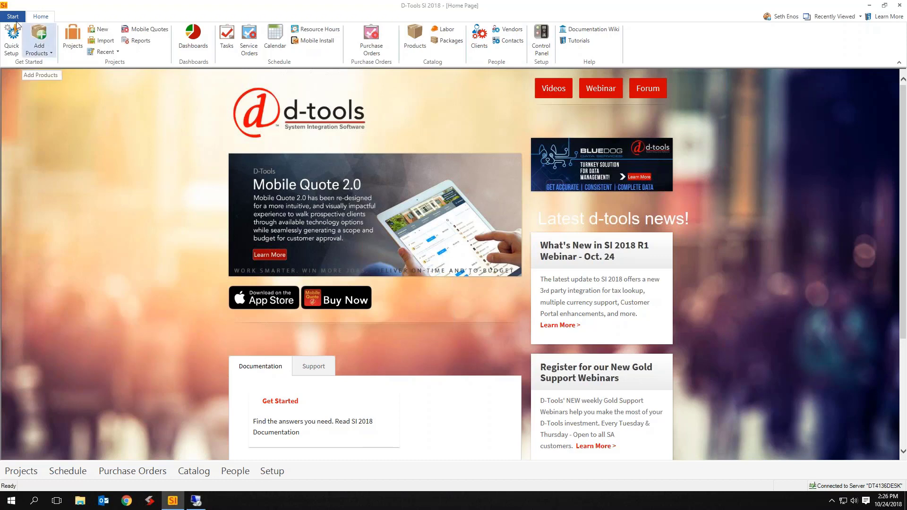
Start a new project for client ABC Inc. named 'Tax Test'
left_click(100, 29)
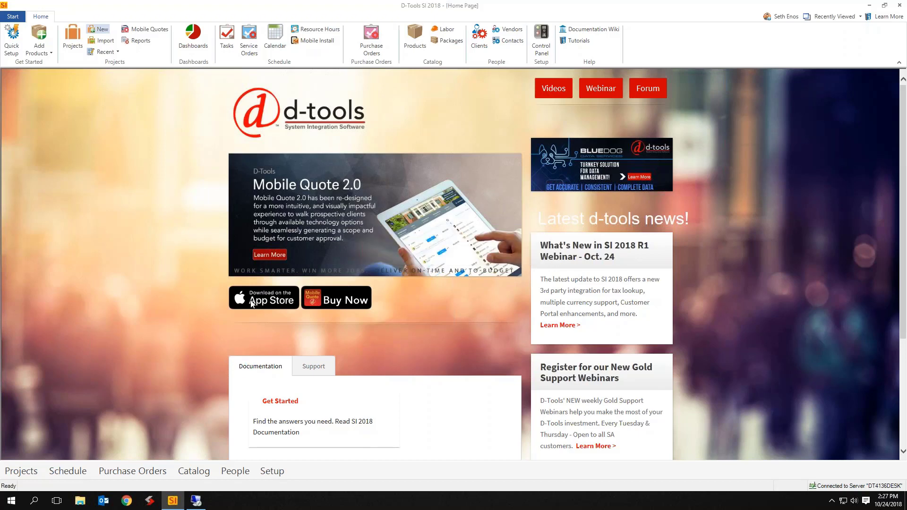
left_click(374, 134)
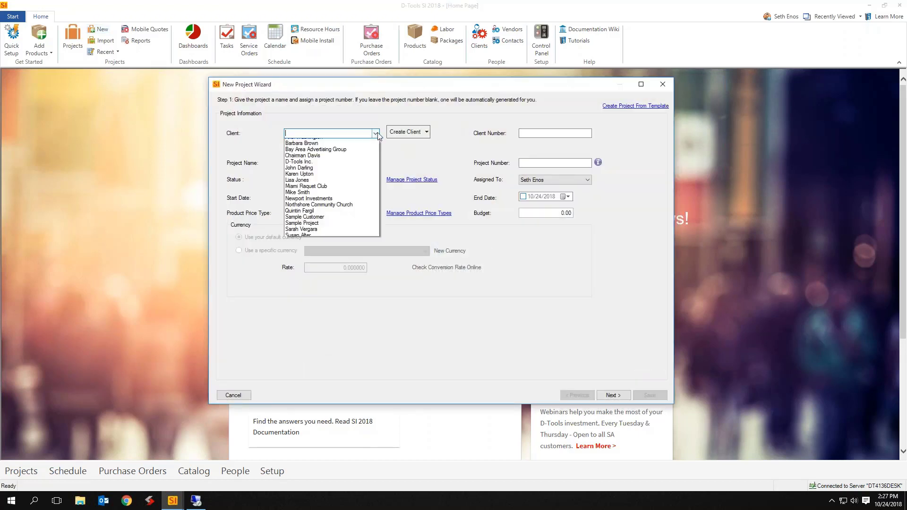
left_click(312, 141)
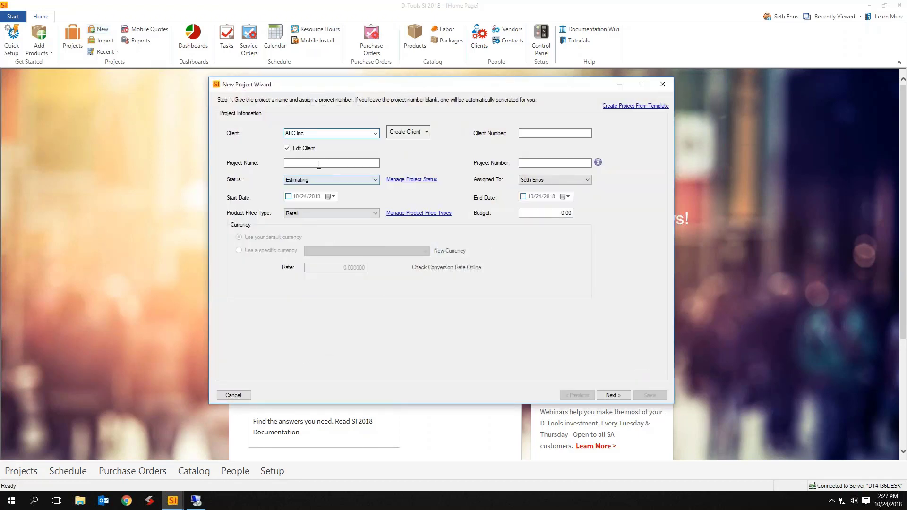
left_click(319, 164)
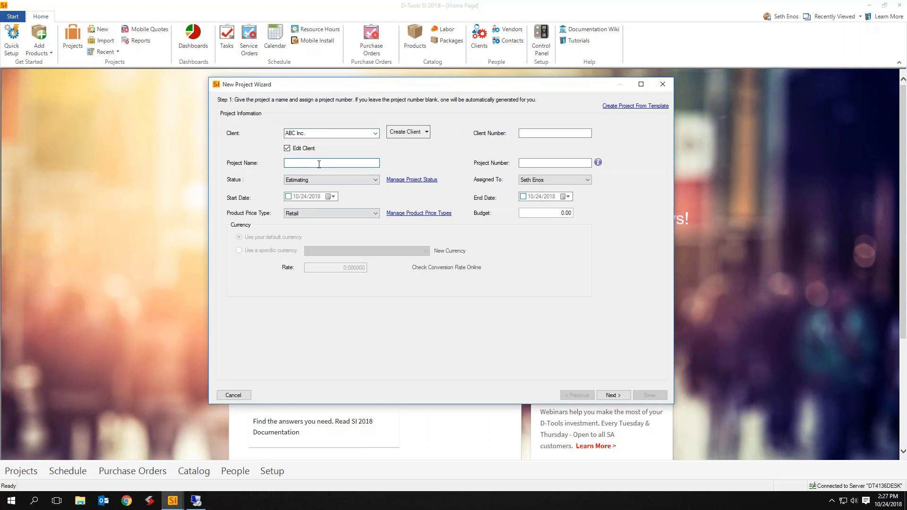
type("Abv")
key("BackSpace")
key("BackSpace")
type("Tax Test")
Advance the wizard past contact details and addresses to the tax settings step
left_click(614, 395)
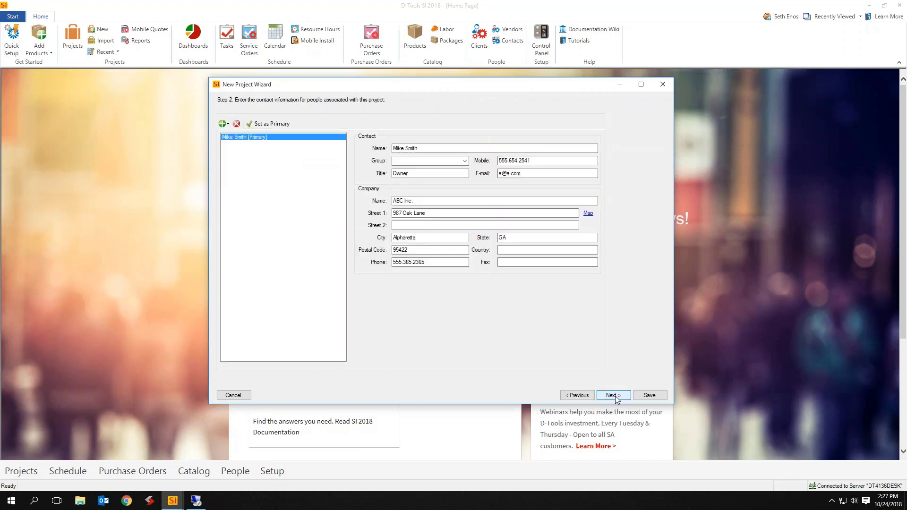
left_click(615, 396)
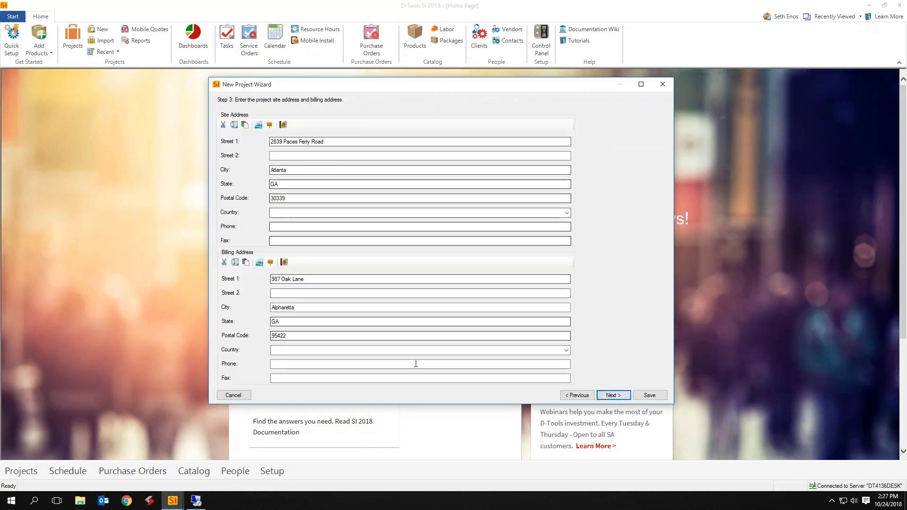
left_click(614, 394)
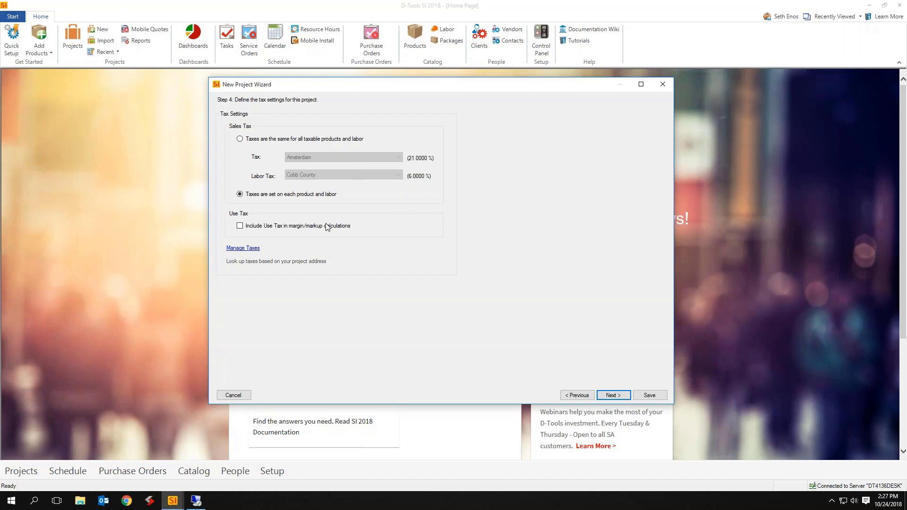
Choose 'Taxes are the same for all taxable products and labor' and start the address-based tax lookup
left_click(240, 139)
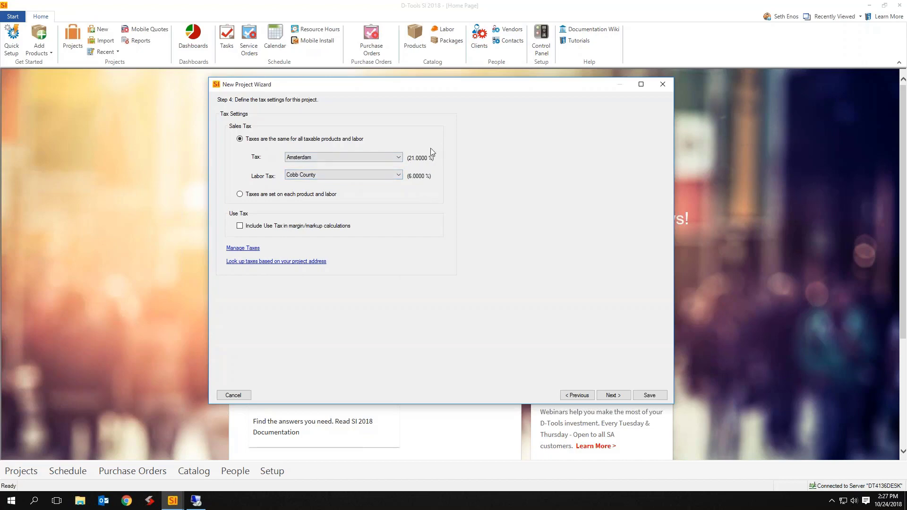
left_click(301, 262)
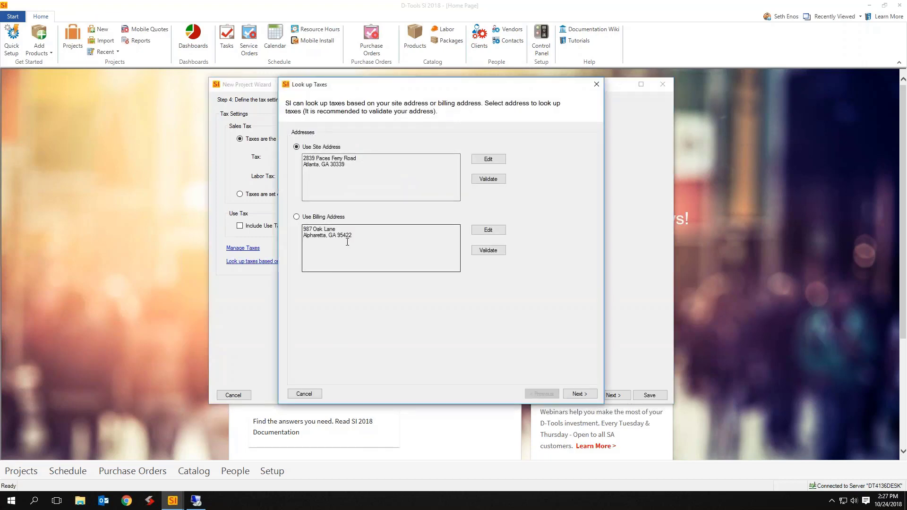
Use the validated site address and retrieve its GA state 4% and county 2% taxes
left_click(486, 160)
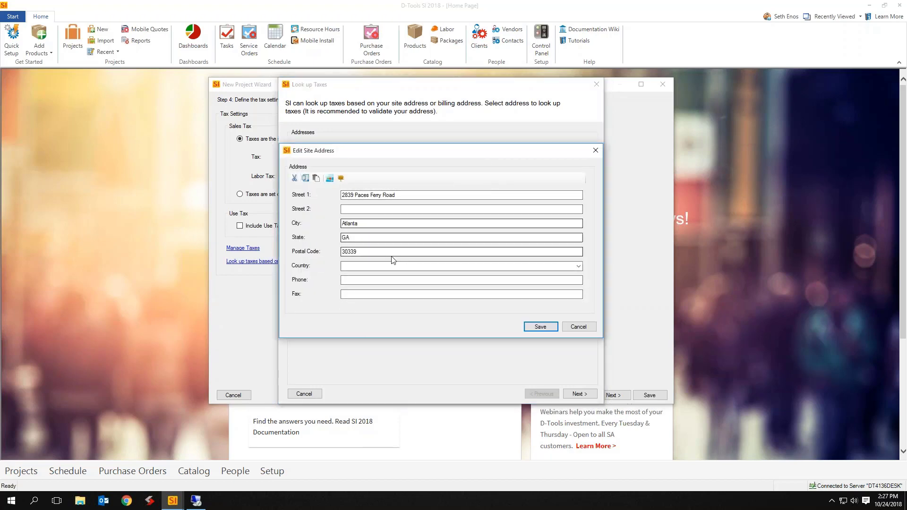
left_click(586, 327)
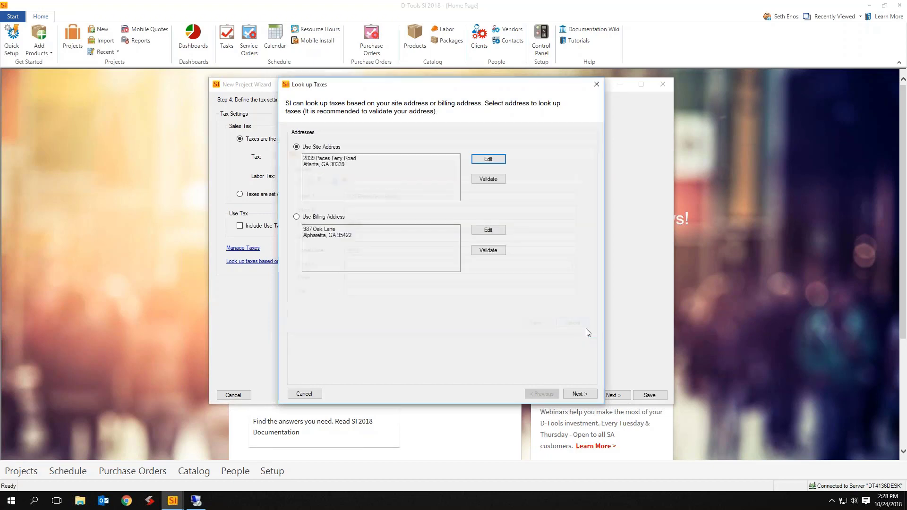
left_click(487, 182)
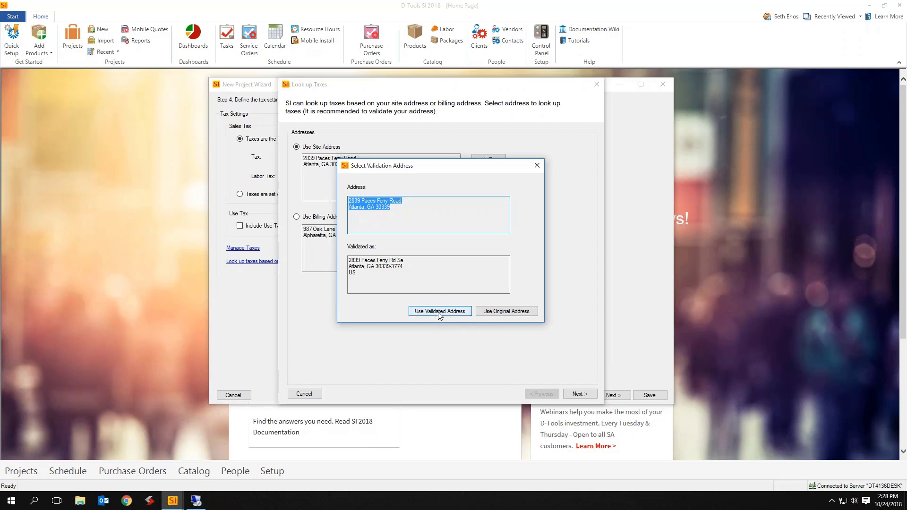
left_click_drag(439, 166, 429, 201)
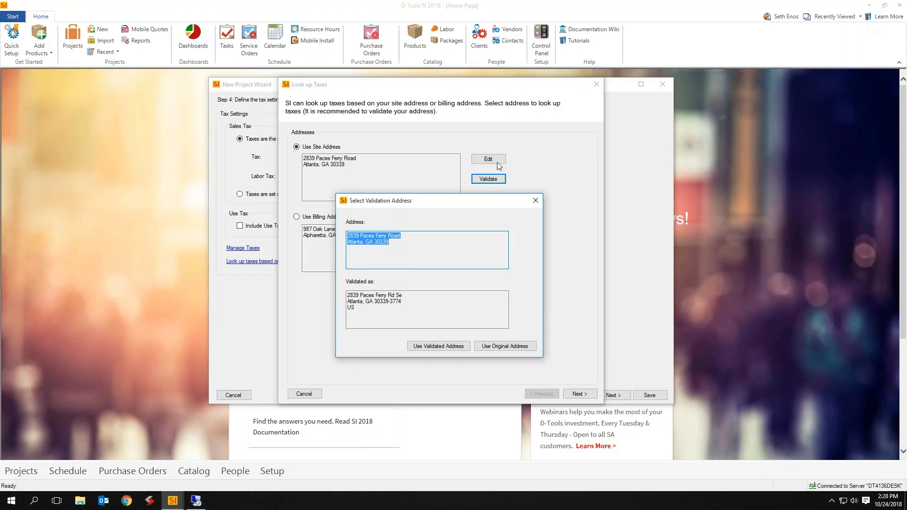
left_click_drag(467, 204, 467, 162)
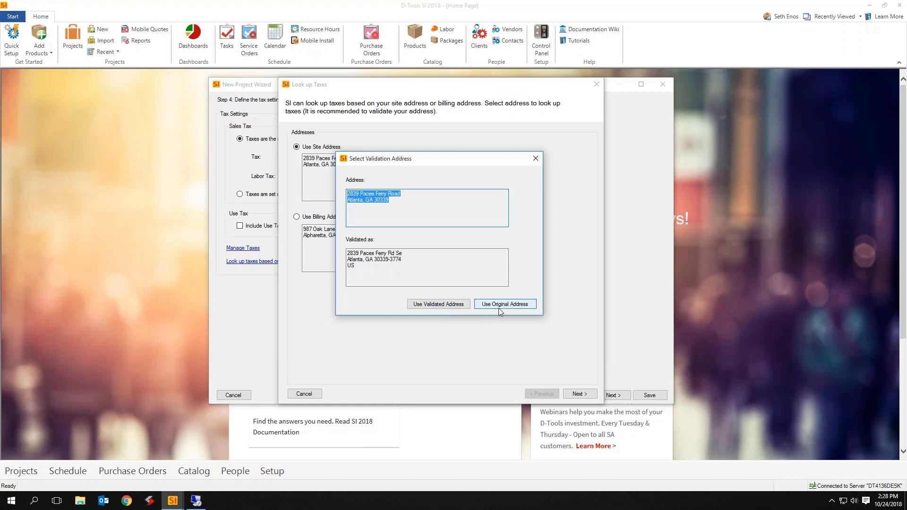
left_click(434, 306)
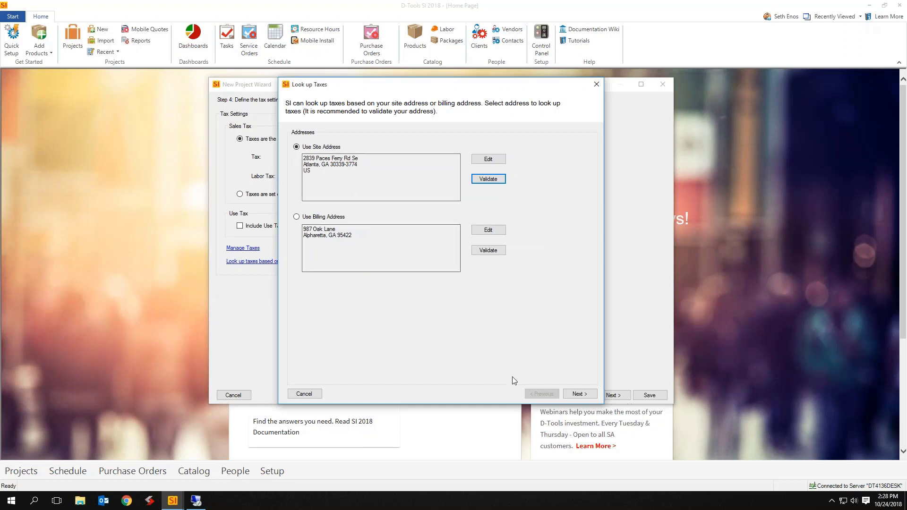
left_click(579, 394)
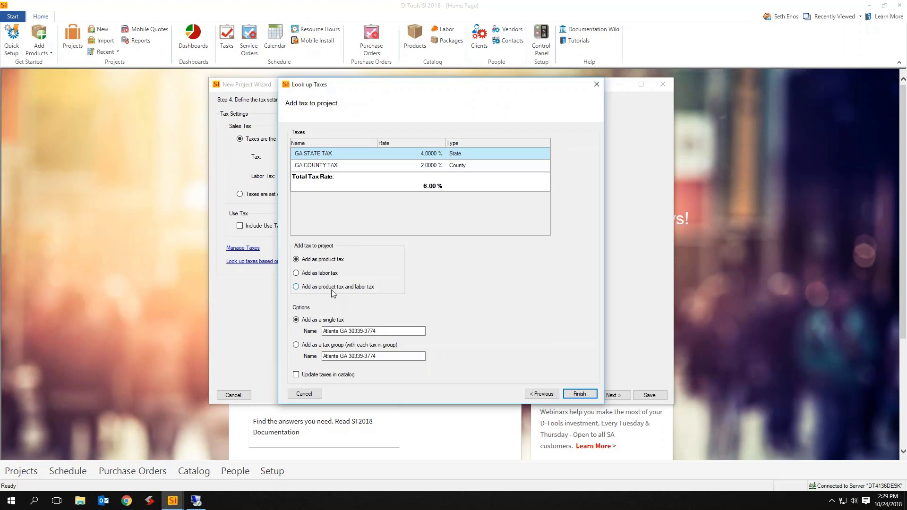
Apply the 6% Atlanta GA 30339-3774 tax as one product and labor tax, then cancel the project
left_click(347, 287)
left_click(333, 346)
left_click(303, 320)
left_click_drag(395, 357, 282, 377)
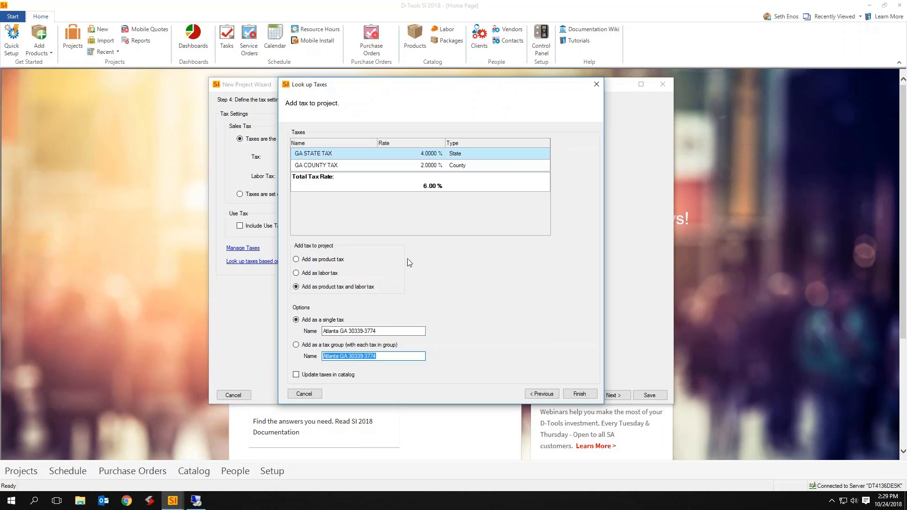
left_click(580, 395)
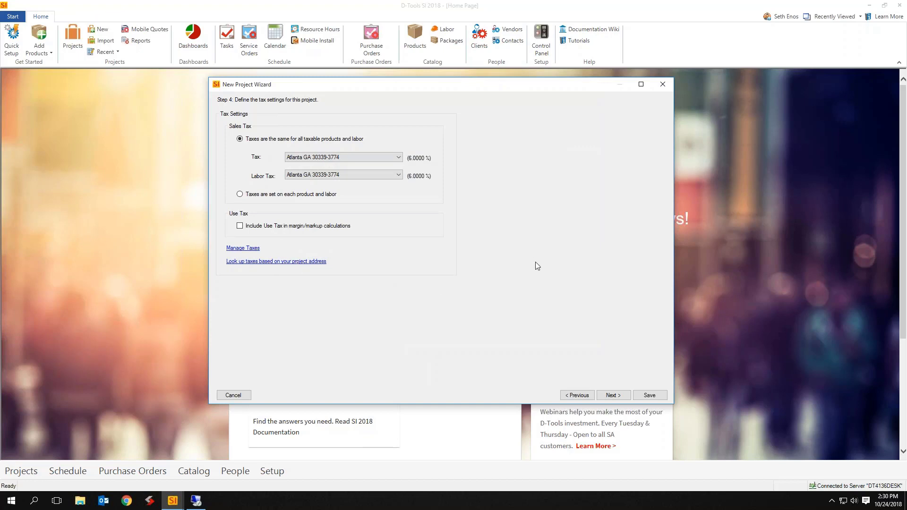
left_click(661, 85)
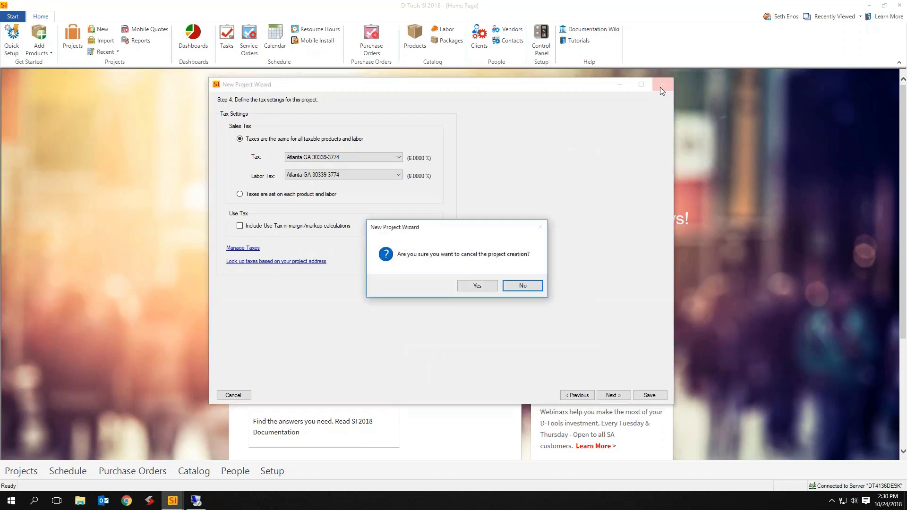
left_click(479, 285)
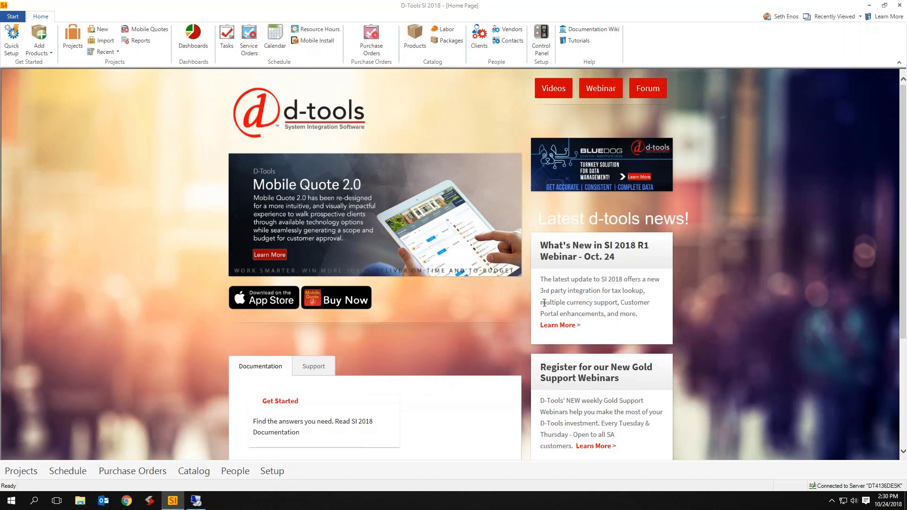
Enable Avalara Tax Integration from Setup > Control Panel, keeping Sandbox and default codes P0000000/S0000000
left_click(12, 16)
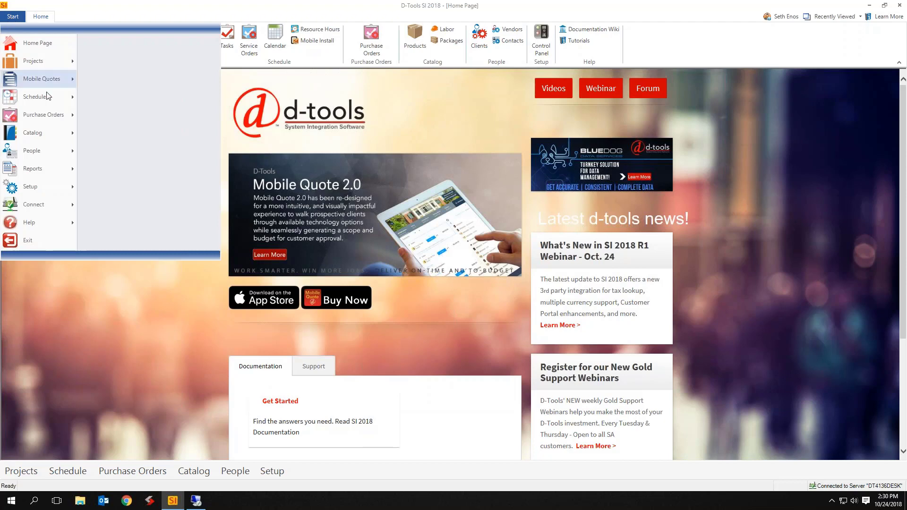
left_click(42, 184)
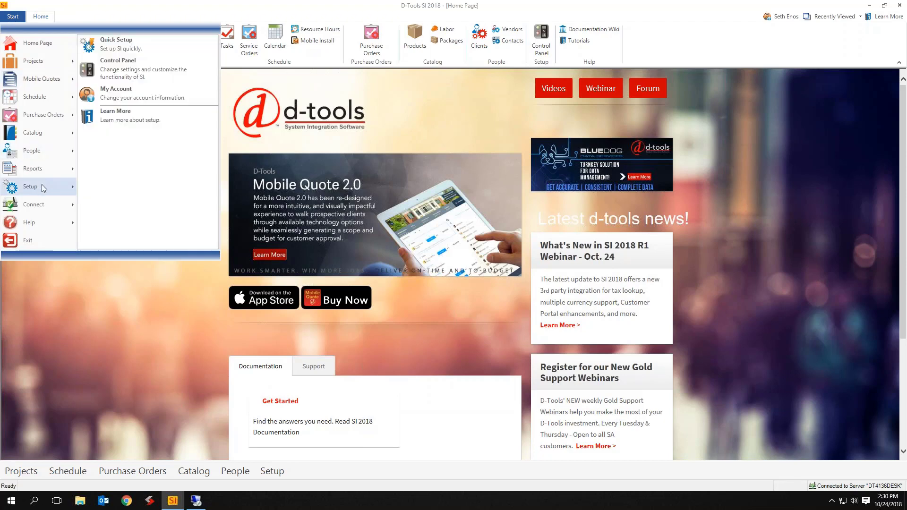
left_click(170, 79)
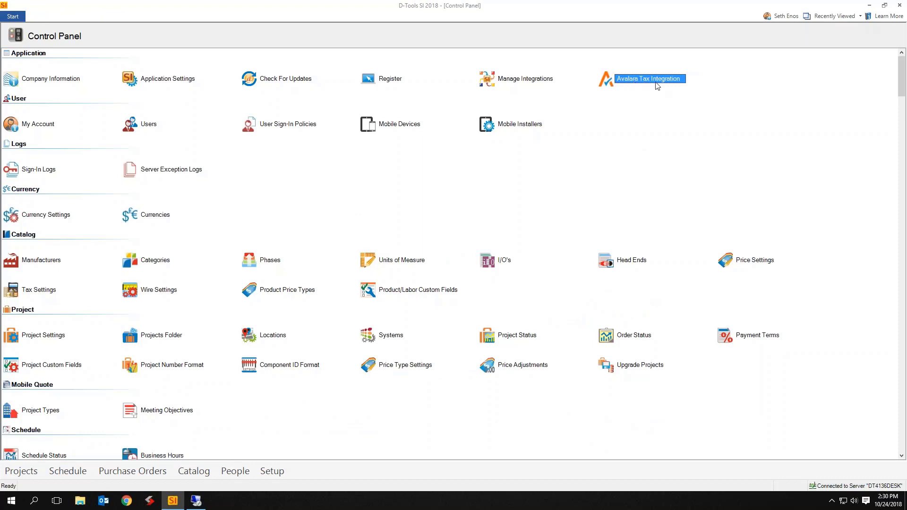
double_click(634, 84)
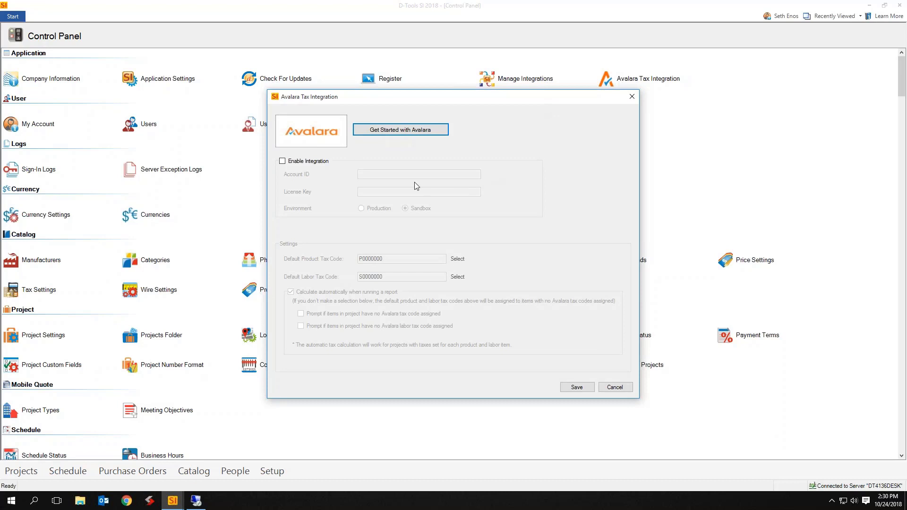
left_click(305, 163)
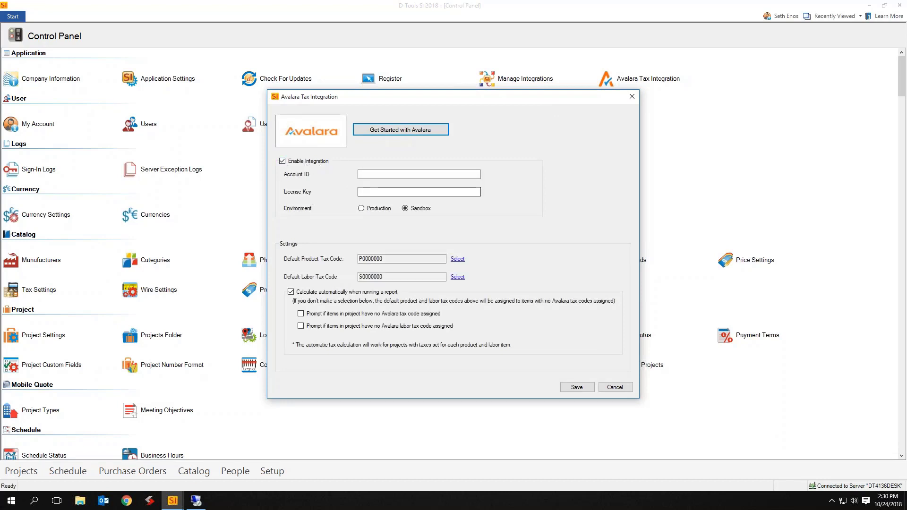
left_click(368, 175)
left_click(368, 192)
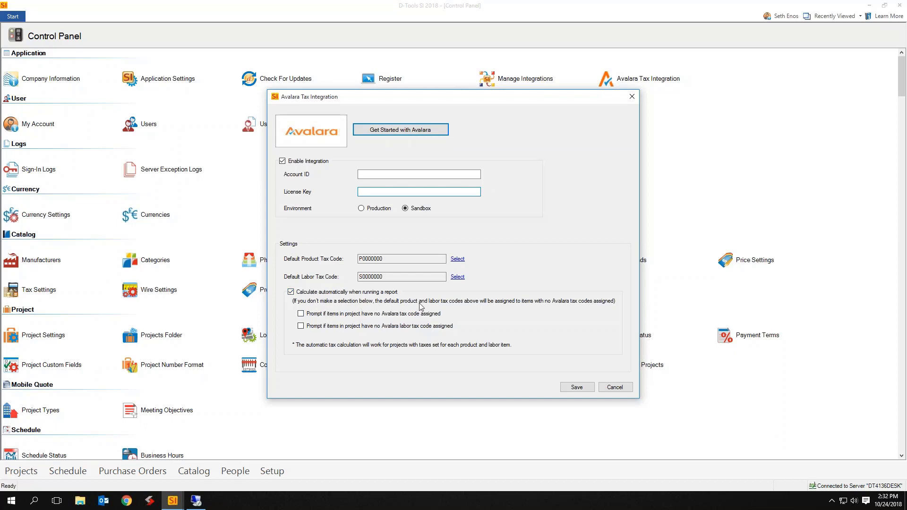
Tick the prompts for products and labor lacking Avalara tax codes, then cancel the settings
left_click(376, 316)
left_click(391, 330)
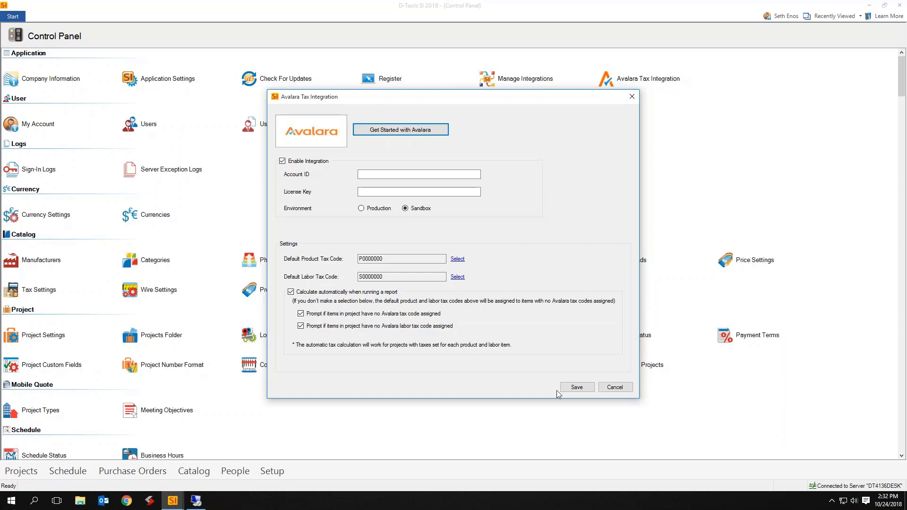
left_click(615, 388)
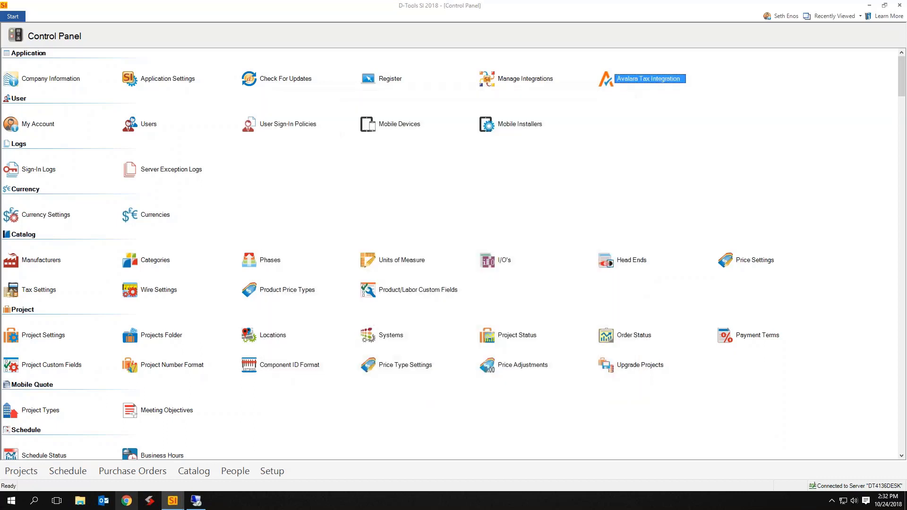
Open the American Dynamics ADSDUDH0922ION camera's Price page and list its Avalara tax codes
left_click(196, 500)
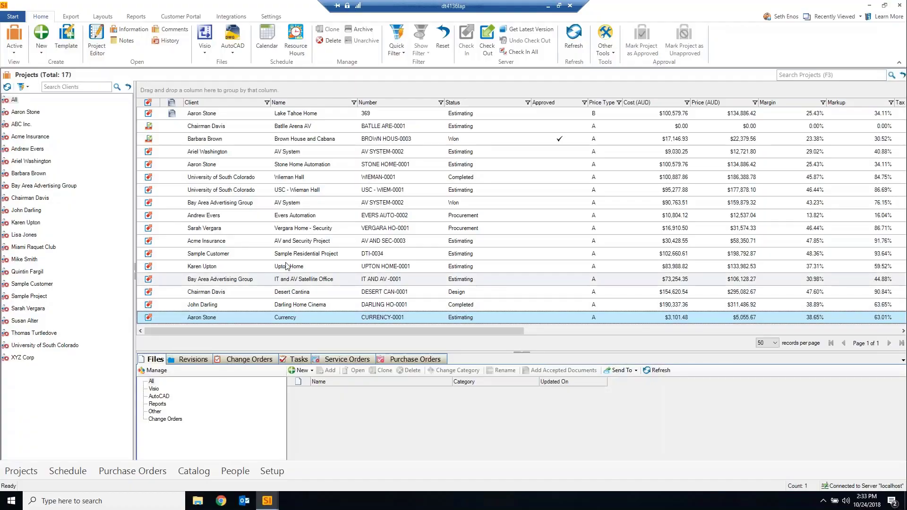
left_click(12, 17)
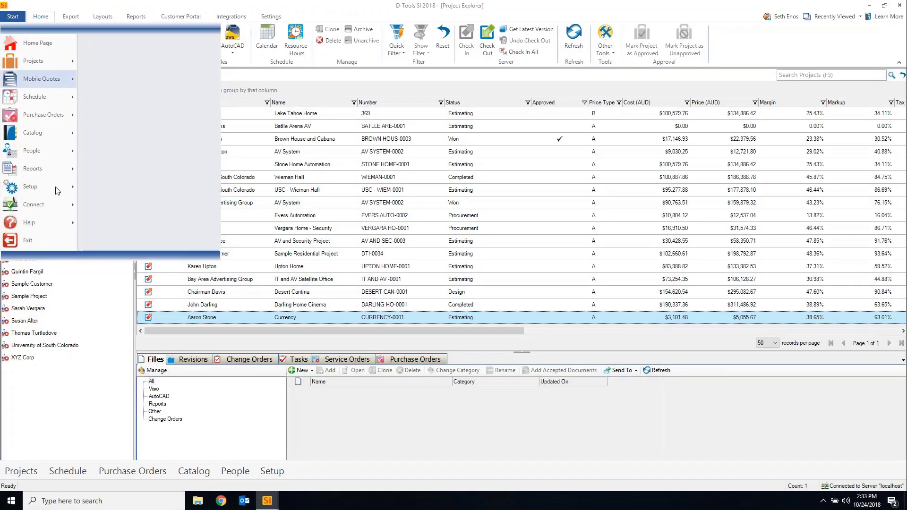
mouse_move(51, 131)
left_click(171, 44)
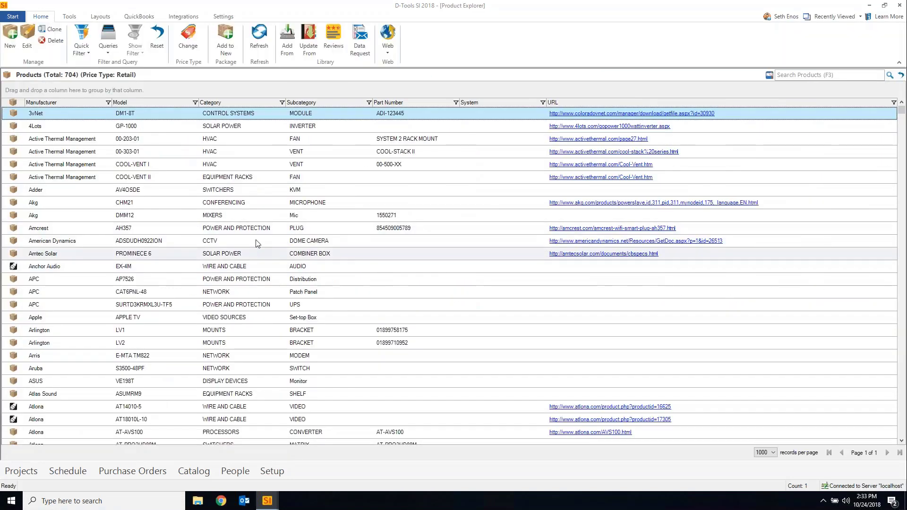
double_click(258, 237)
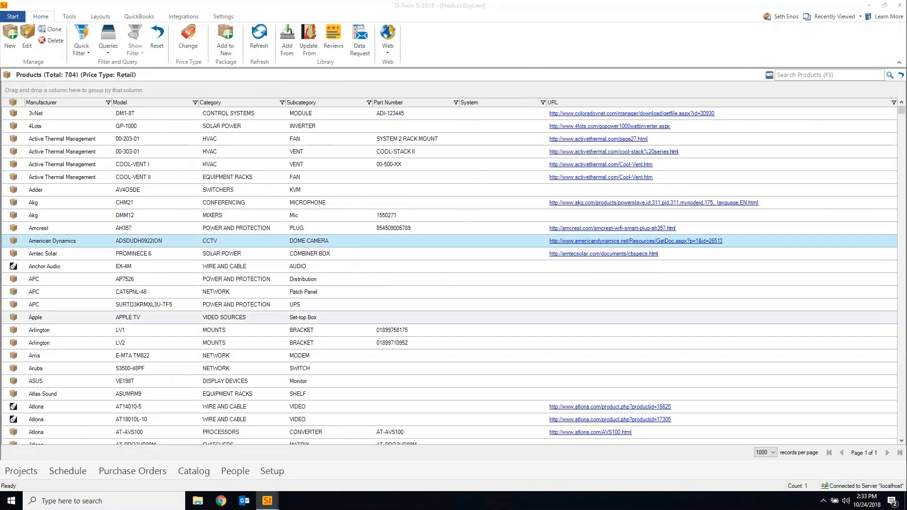
left_click(341, 124)
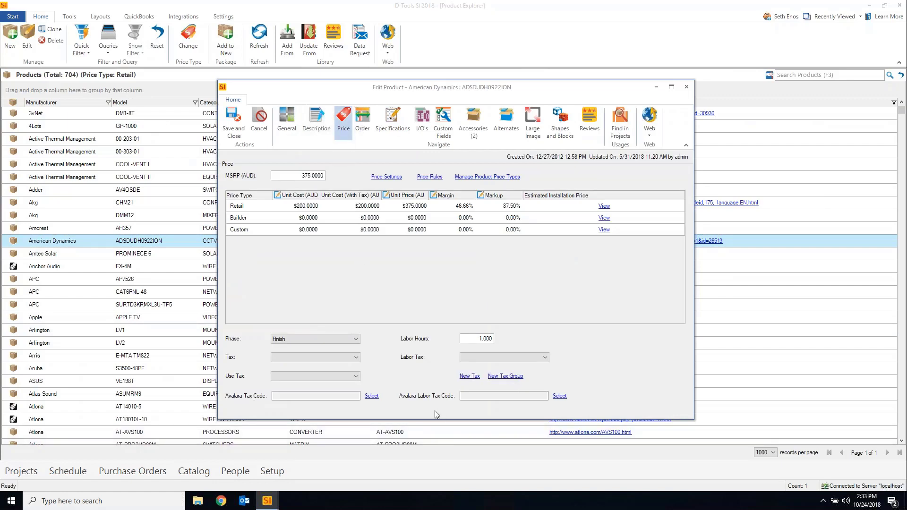
left_click(371, 396)
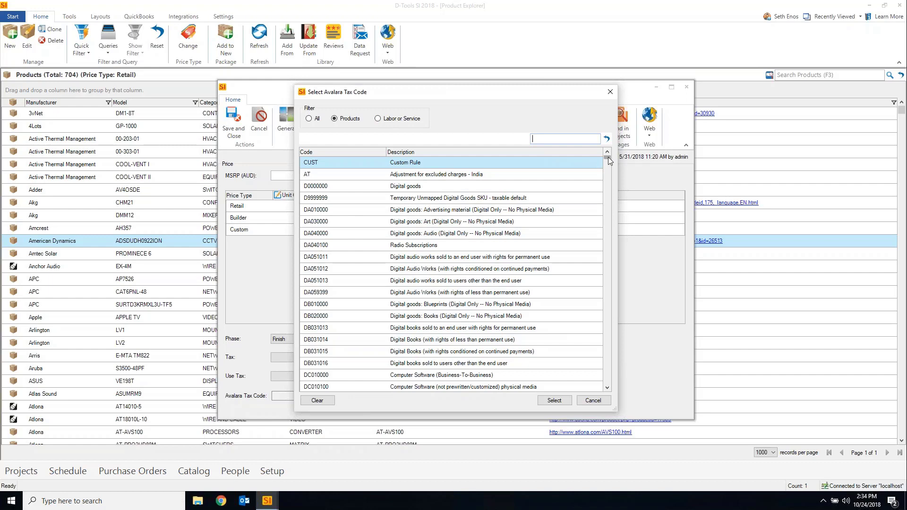
Browse the Avalara tax codes, selecting Books/Manuals-religious, then PB040101 and PB040100 bicycle codes
left_click_drag(608, 157, 609, 184)
scroll(516, 281, "down", 7)
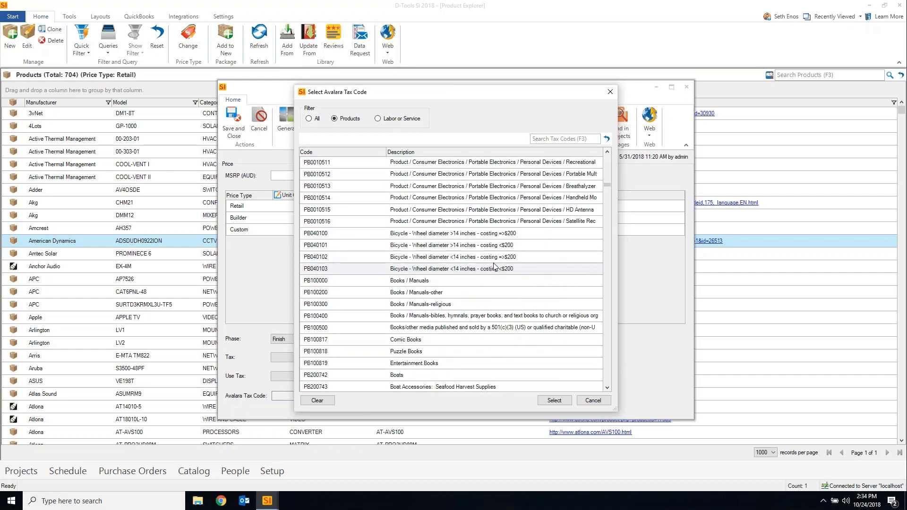
scroll(501, 291, "up", 4)
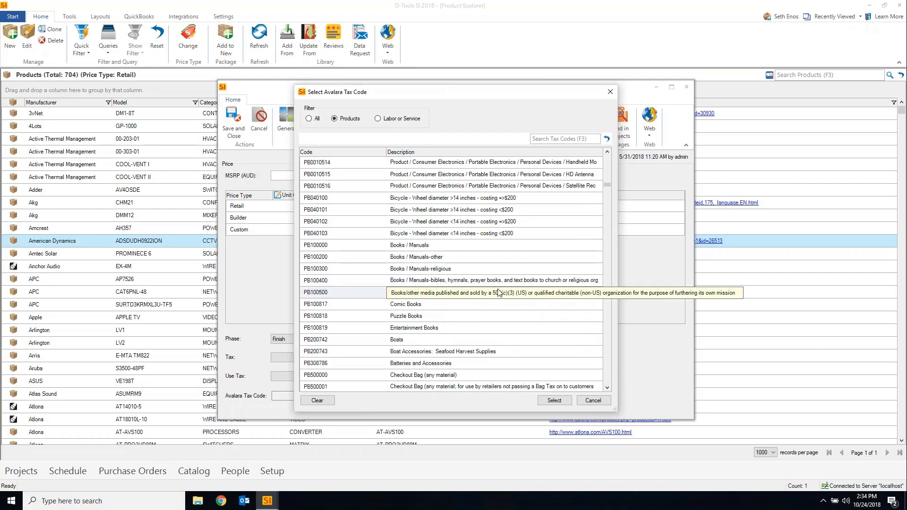
left_click(444, 270)
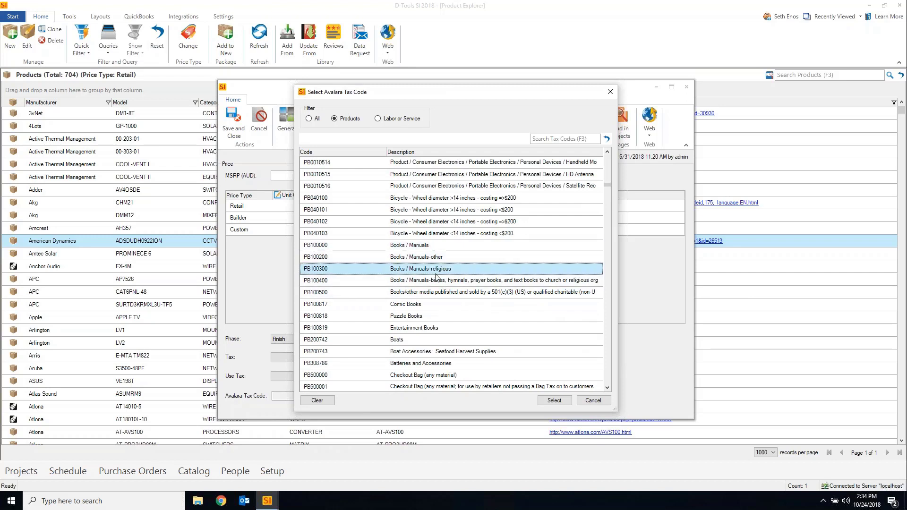
left_click(470, 211)
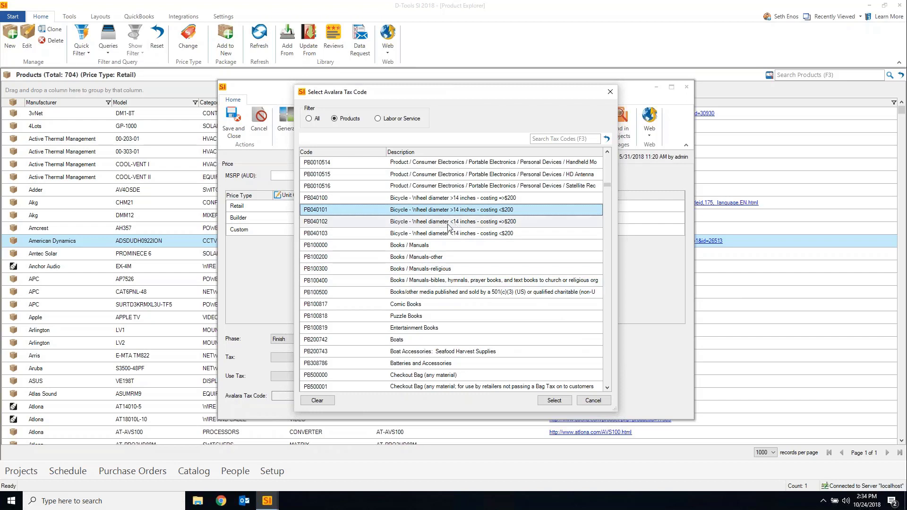
left_click(452, 198)
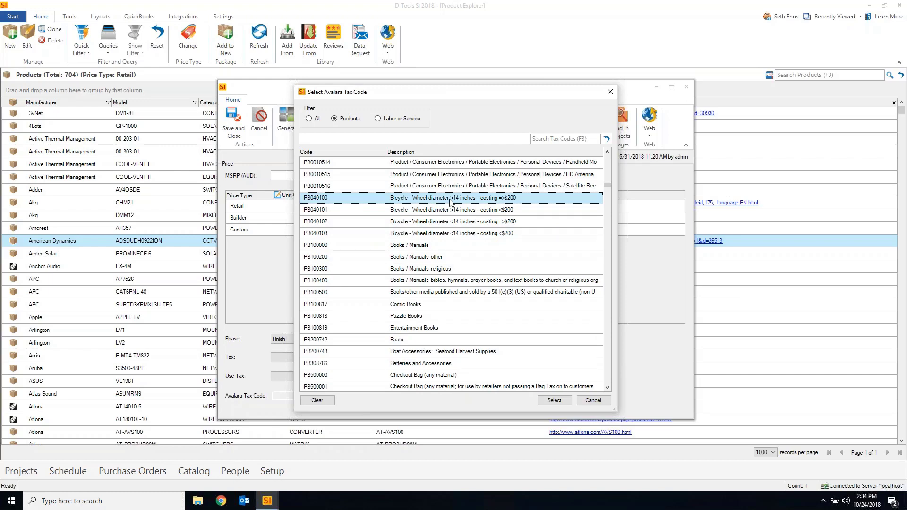
Scroll further to the Pipe Tobacco code, then close the list without assigning any code
scroll(453, 208, "down", 10)
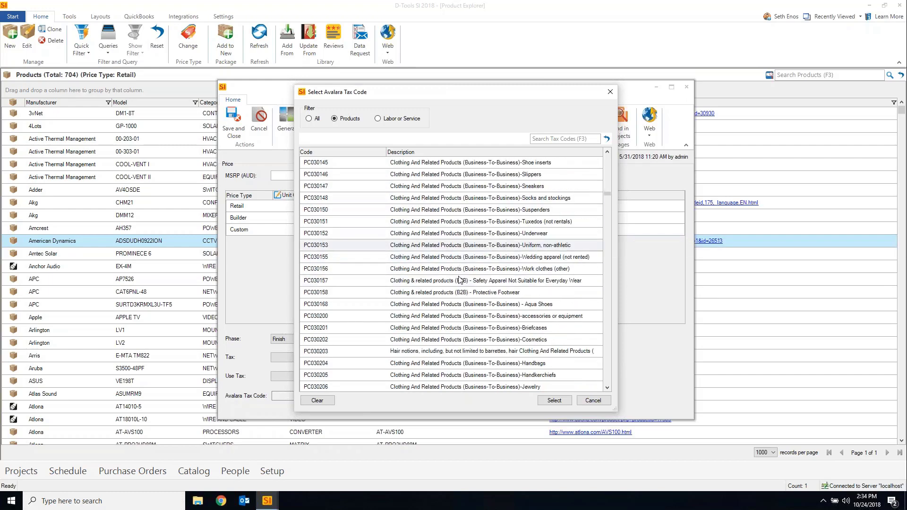
scroll(459, 280, "down", 10)
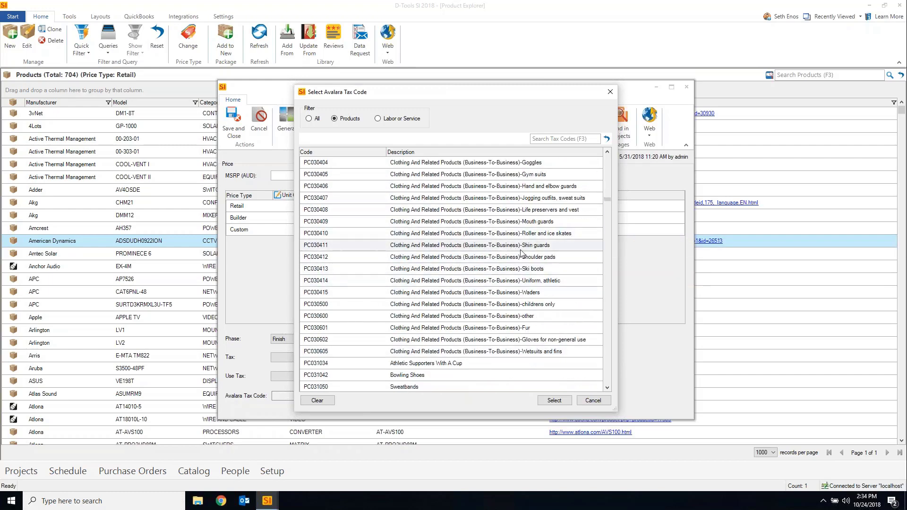
scroll(521, 254, "up", 15)
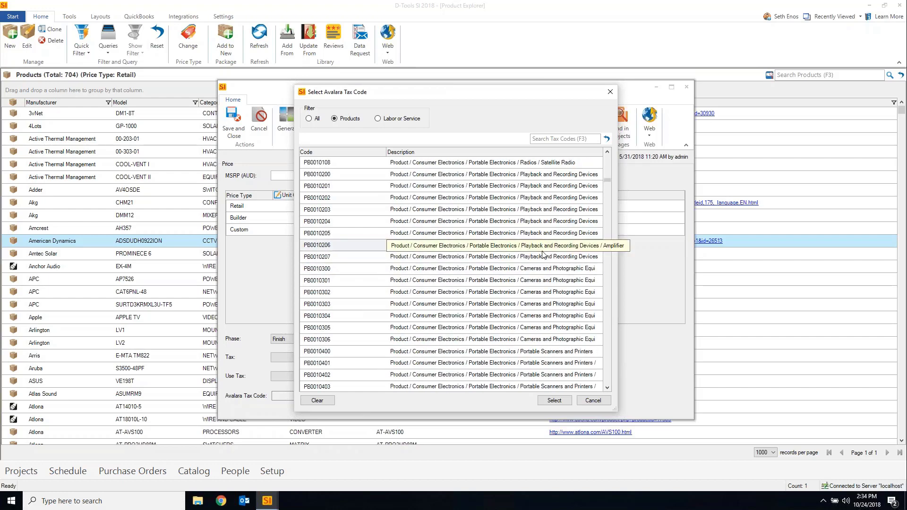
left_click_drag(607, 179, 611, 159)
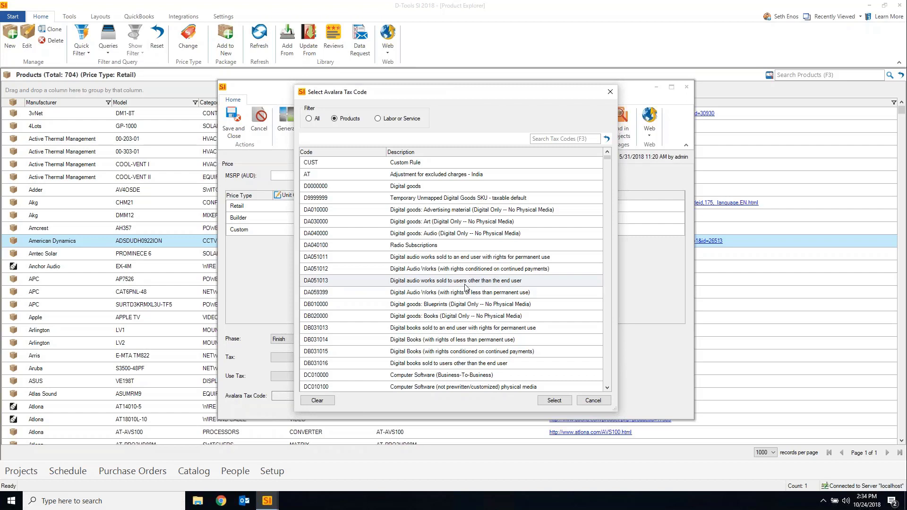
scroll(448, 288, "down", 4)
left_click_drag(608, 161, 610, 387)
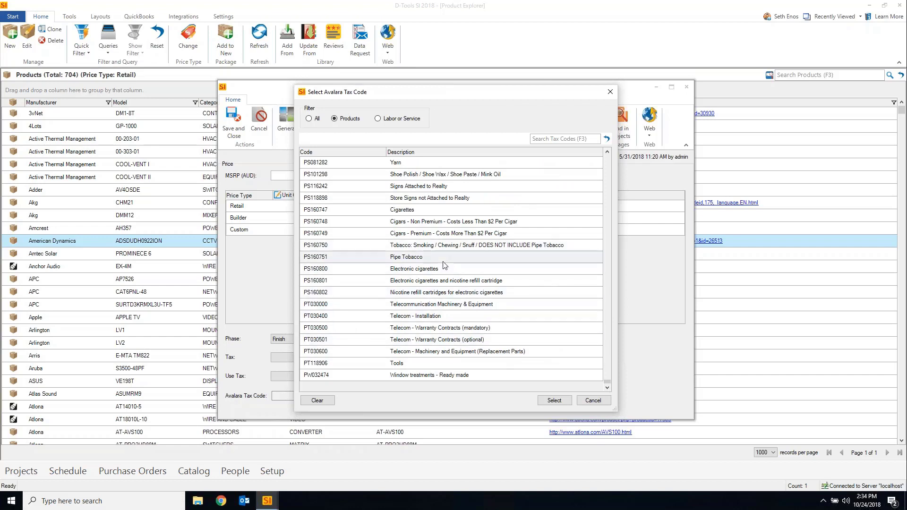
left_click(456, 258)
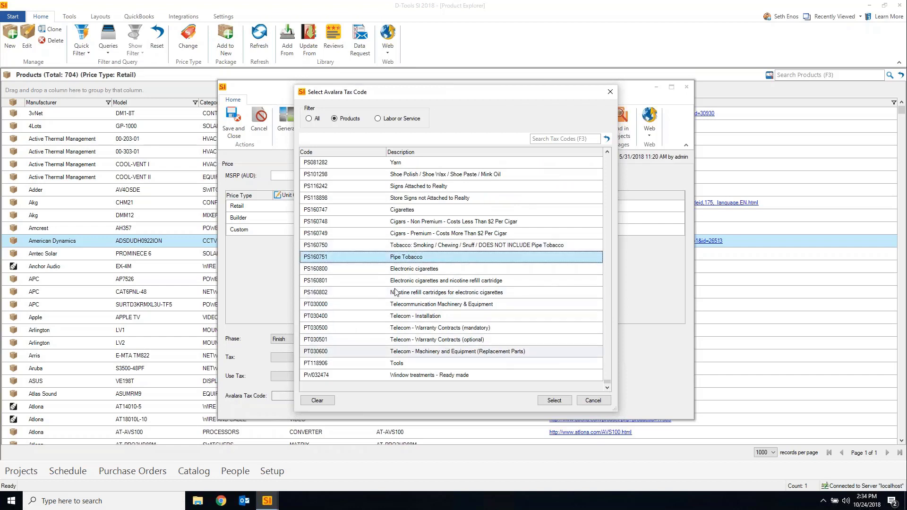
left_click(611, 92)
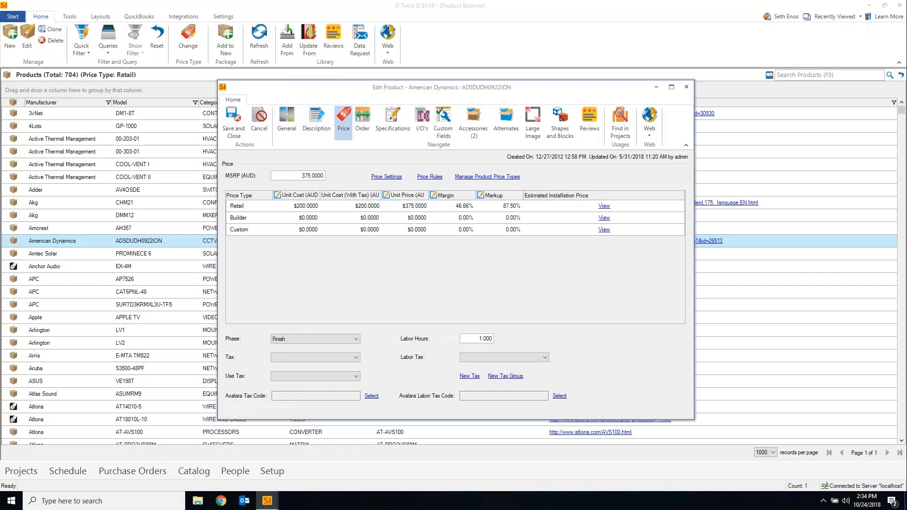
Close the American Dynamics Edit Product window and go to Start > Projects
left_click(686, 88)
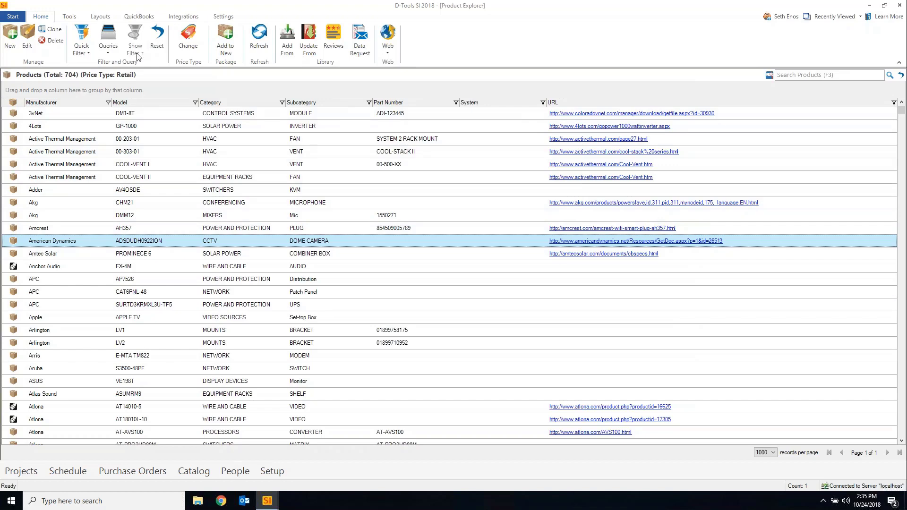
left_click(18, 21)
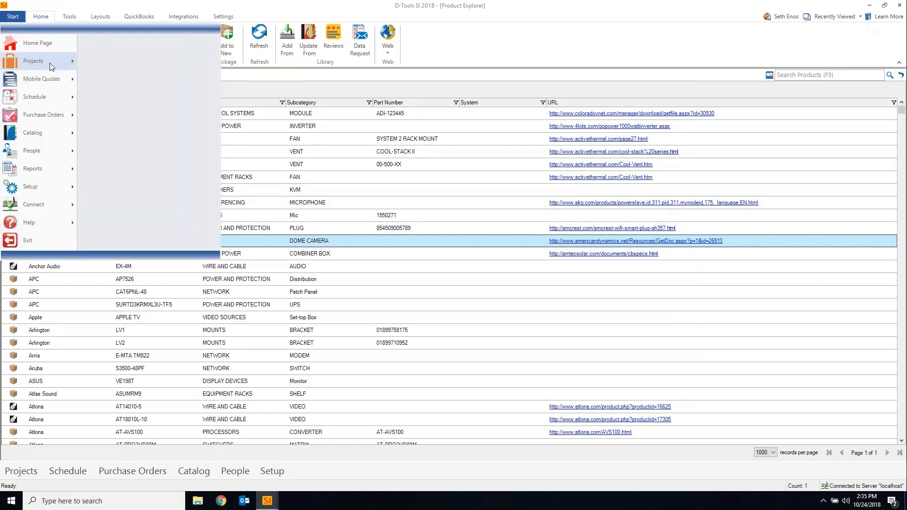
mouse_move(49, 64)
left_click(119, 51)
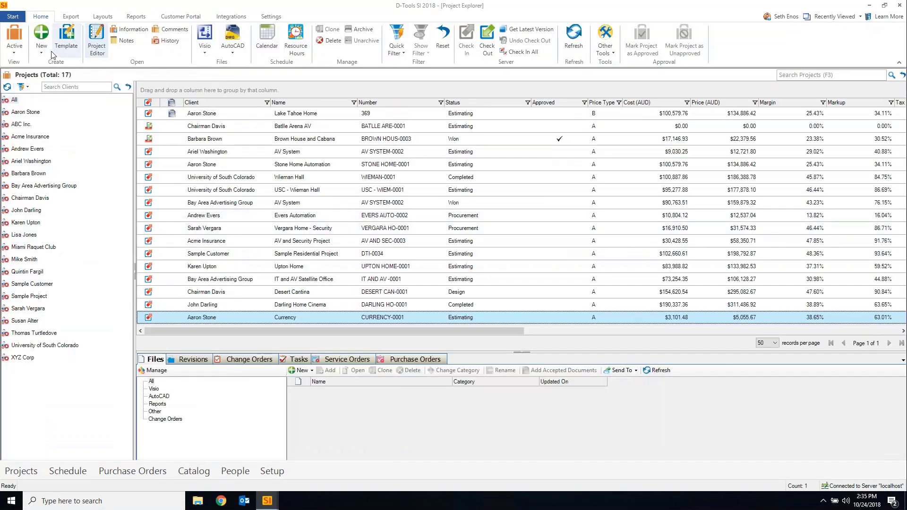
Start a new project for the existing client and name it Avalara Example
left_click(41, 47)
left_click(52, 66)
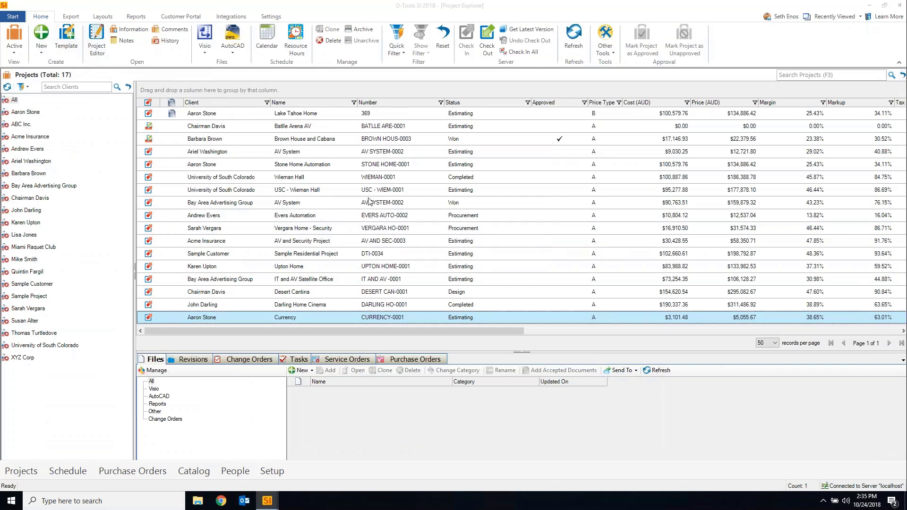
left_click(388, 136)
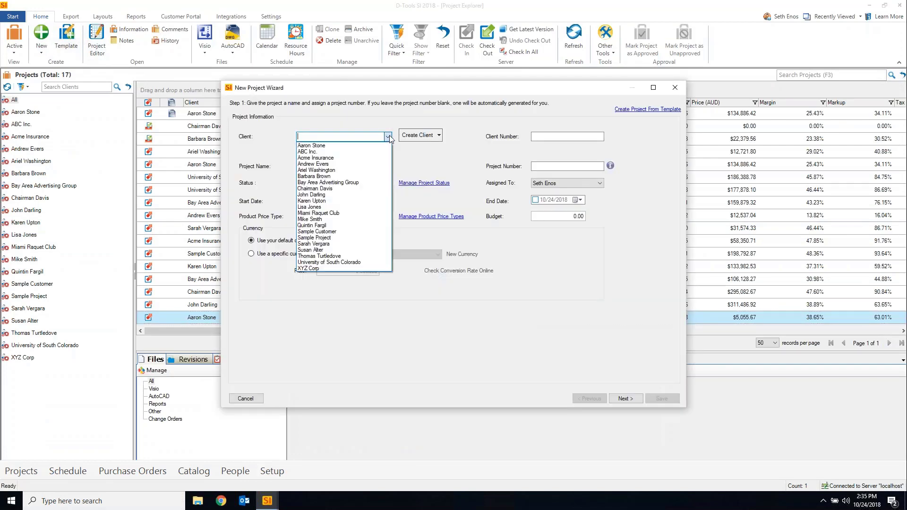
left_click(341, 143)
left_click(324, 168)
type("Avalara Tes")
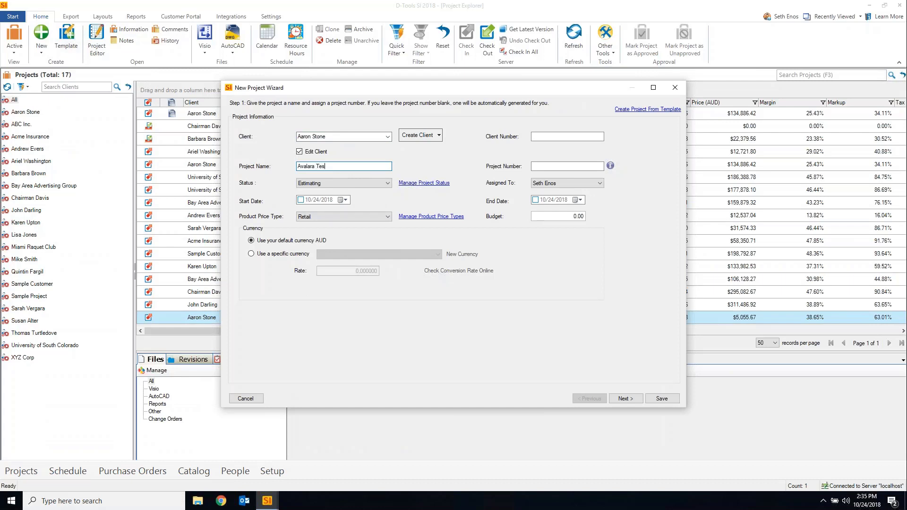
key("BackSpace")
key("BackSpace")
type("Exampl")
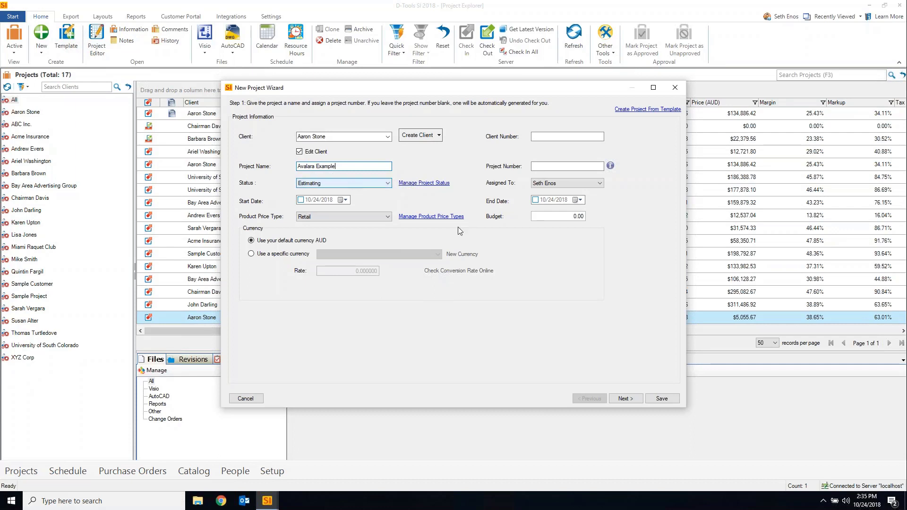
Advance past the contacts, addresses and tax settings steps and save the project
left_click(620, 401)
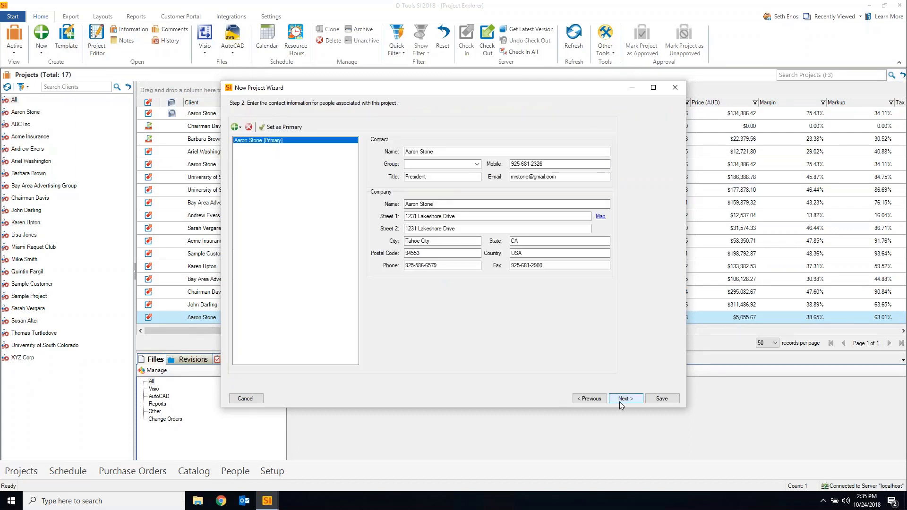
left_click(621, 402)
left_click(622, 400)
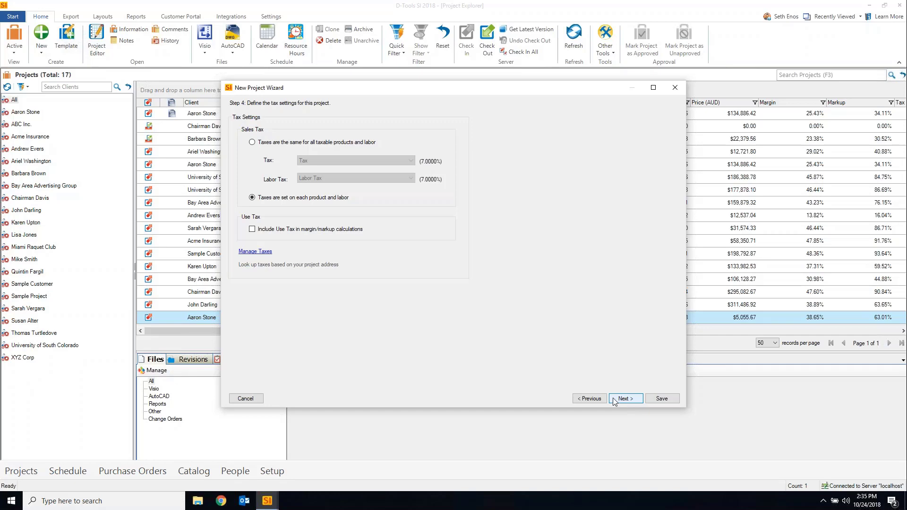
left_click(656, 405)
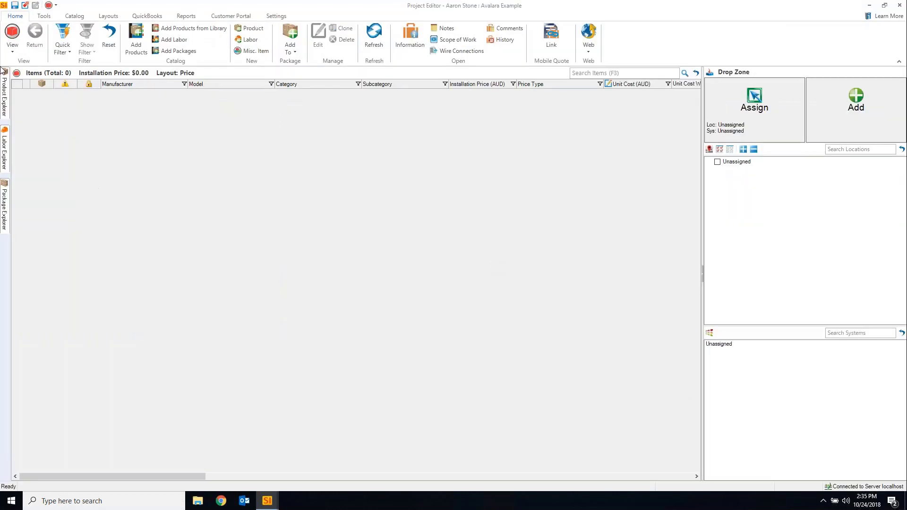
Add the 17 catalog products, 00-303-01 through Arris E-MTA TM822, without suggested accessories
left_click(6, 103)
left_click(211, 161)
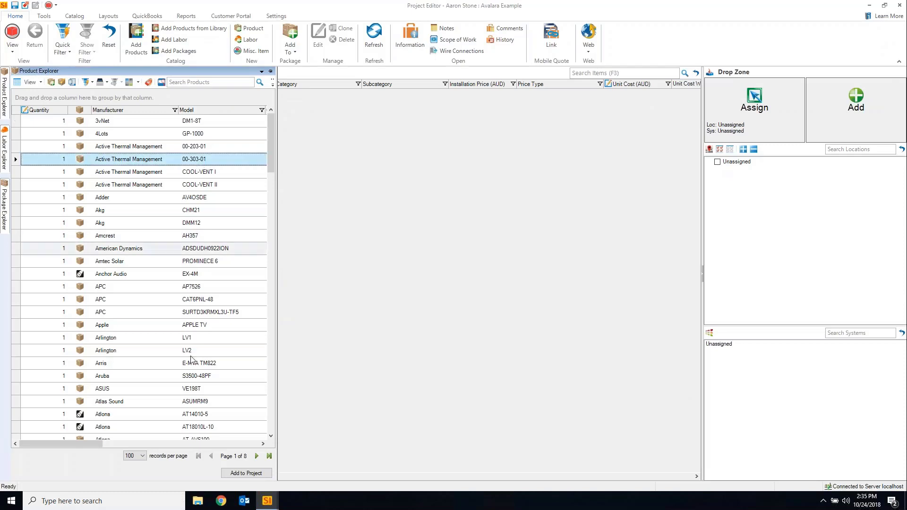
left_click(192, 363, "shift")
left_click_drag(200, 161, 444, 247)
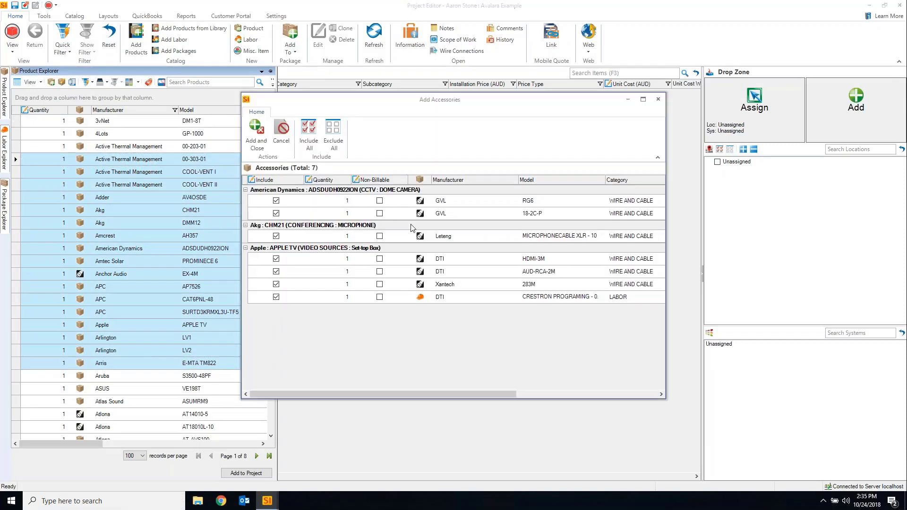
left_click(283, 142)
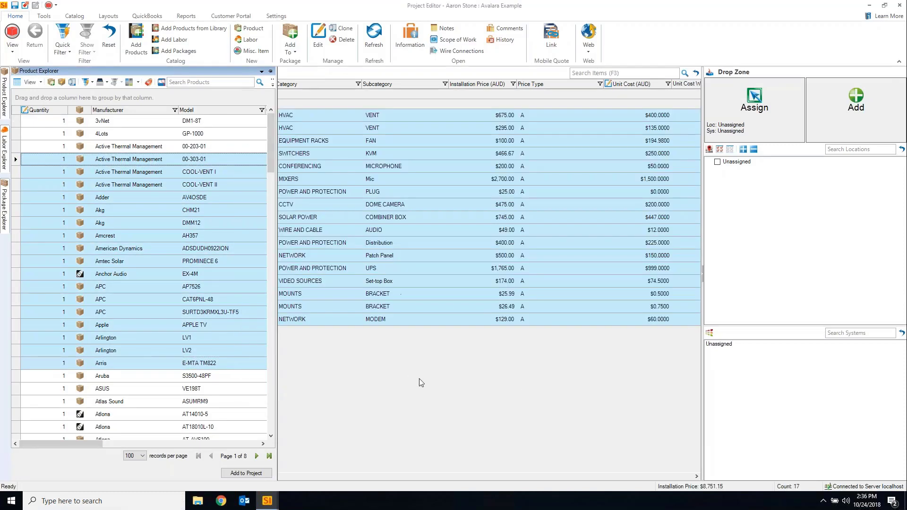
Hide the product catalog and bring up the project's tax options under Settings
left_click(418, 379)
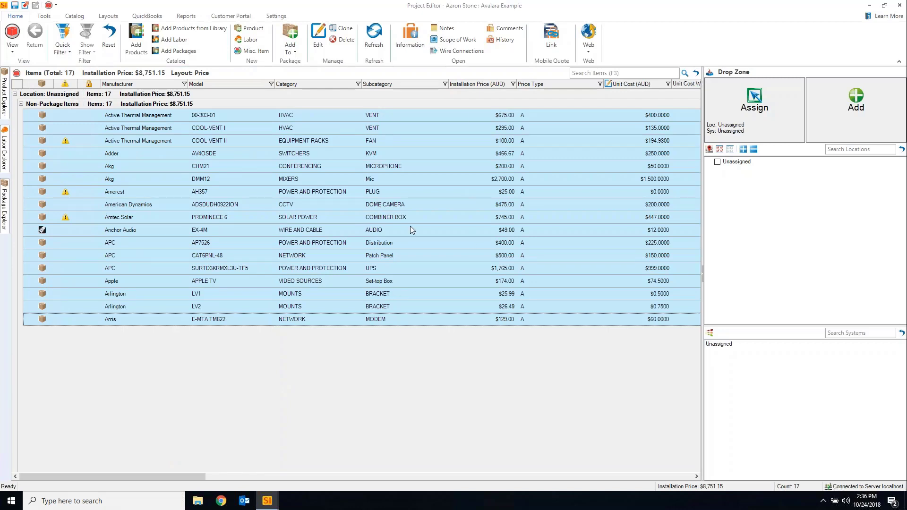
left_click(277, 17)
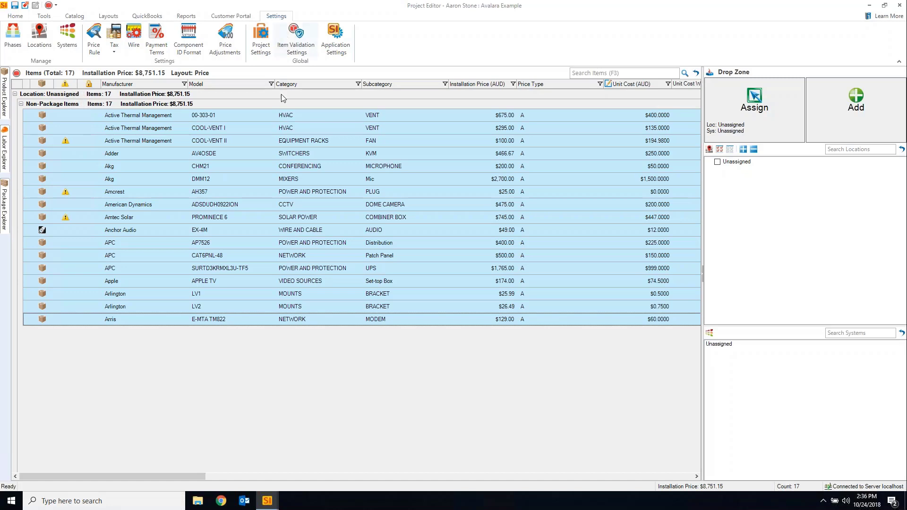
left_click(114, 47)
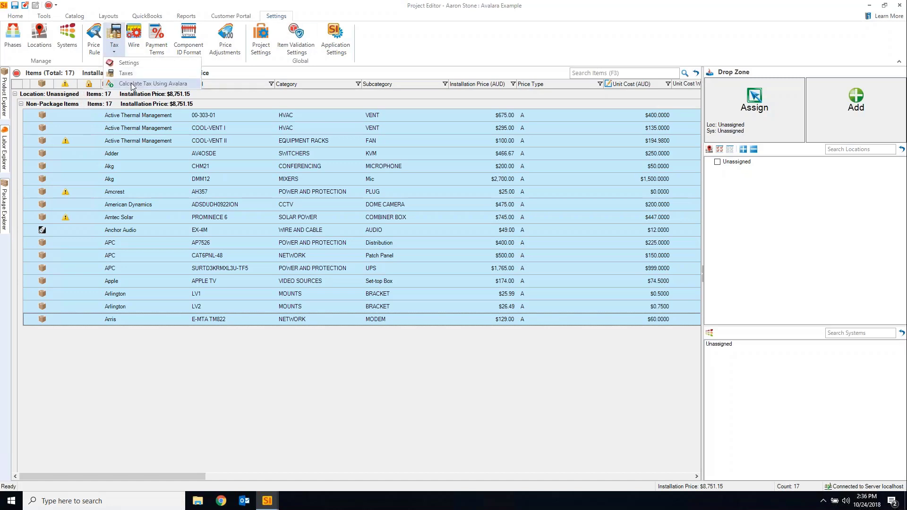
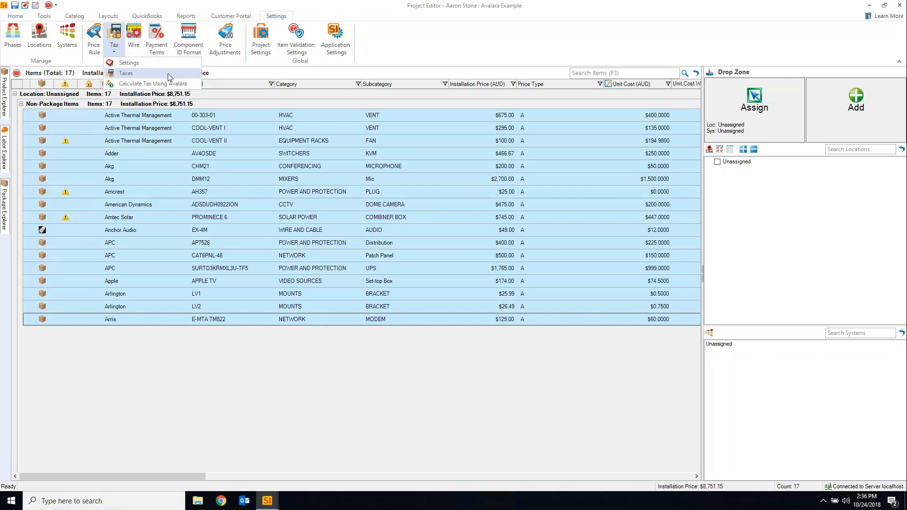
Close the Tax options list and switch the ribbon to the project's Reports commands
left_click(383, 19)
left_click(185, 18)
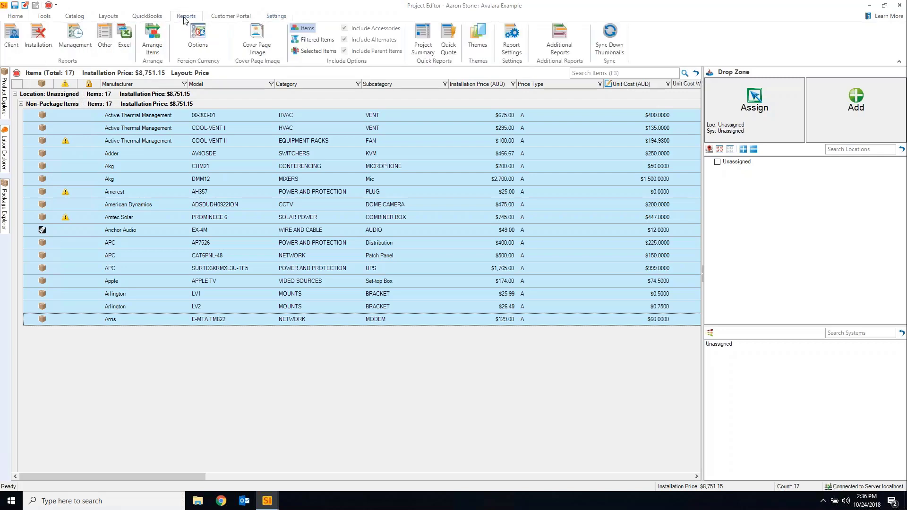
Run the Proposal (Install Price) By Location client report and agree to assign Avalara tax codes
left_click(12, 50)
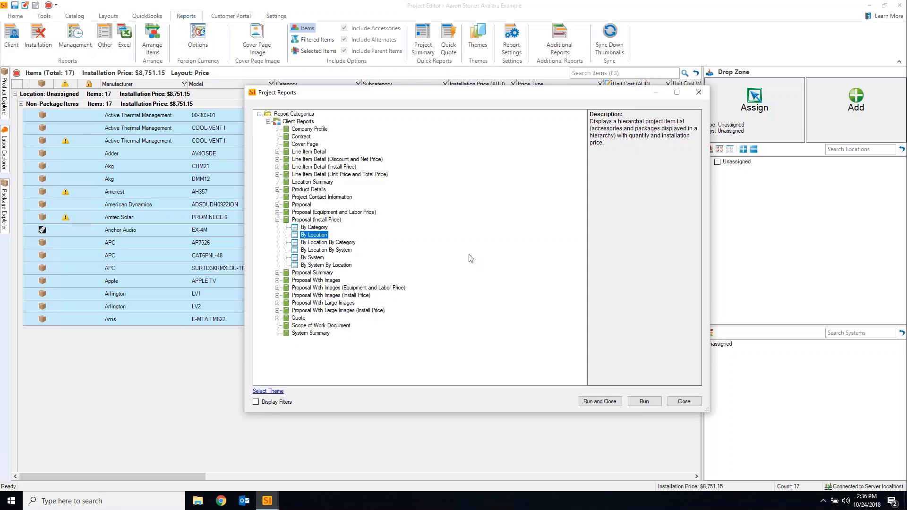
left_click(645, 402)
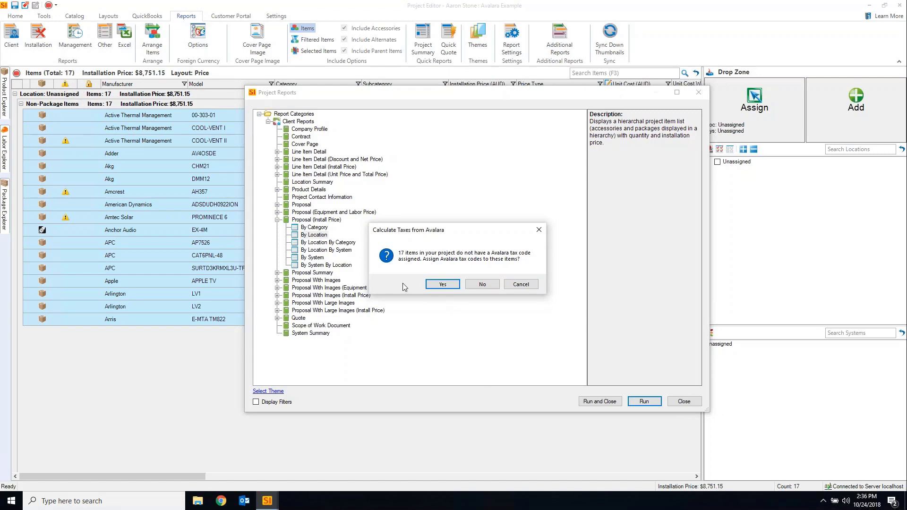
left_click(439, 284)
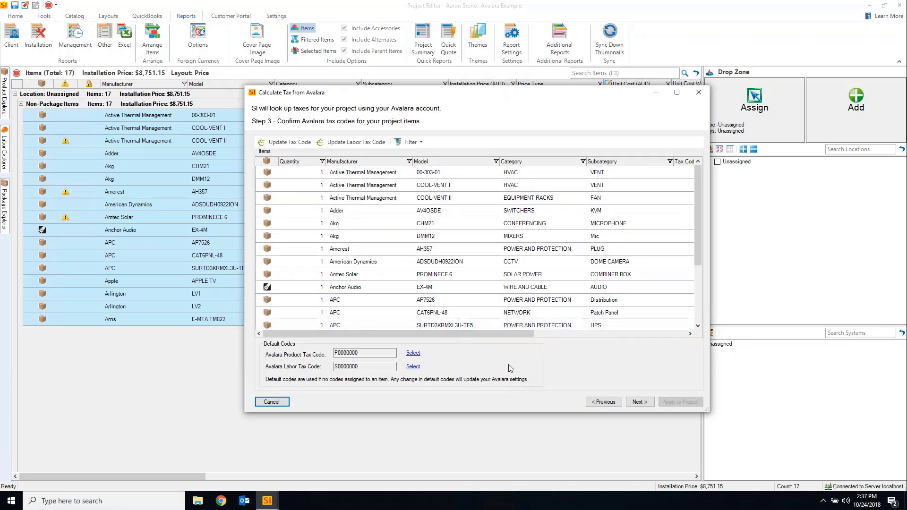
Select the first three items, starting with 00-303-01, and give them Avalara tax code DI010200
left_click_drag(500, 333, 616, 335)
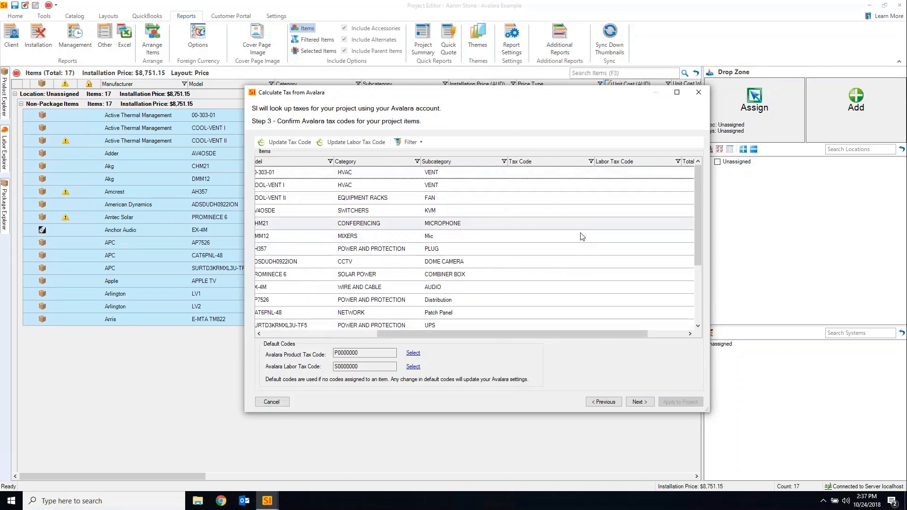
left_click_drag(522, 333, 397, 335)
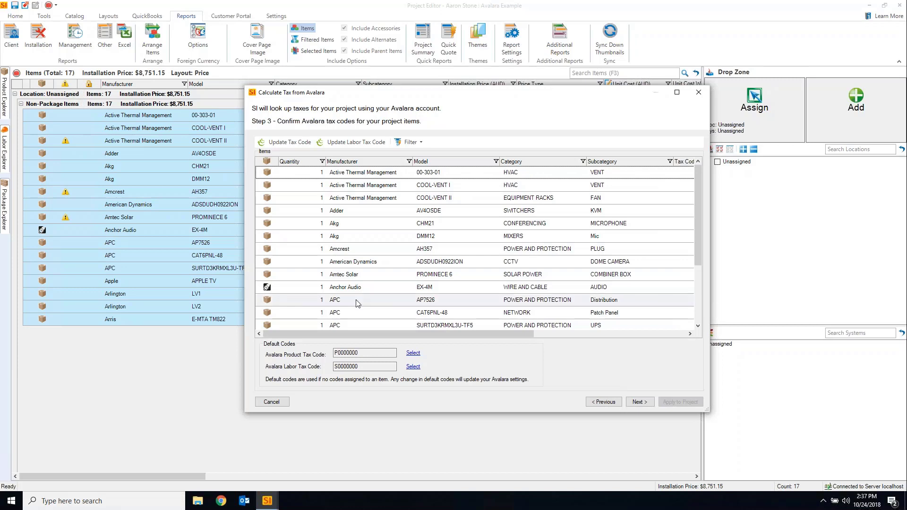
left_click(478, 172)
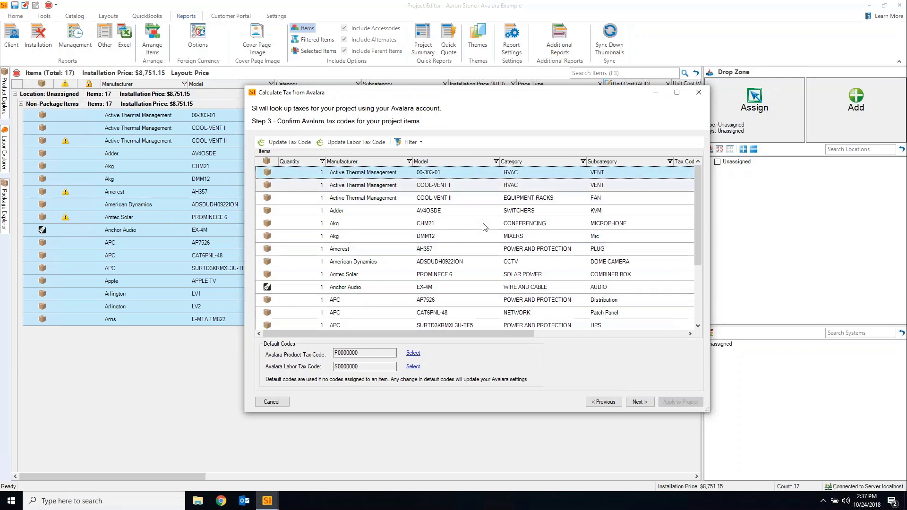
left_click(477, 197, "shift")
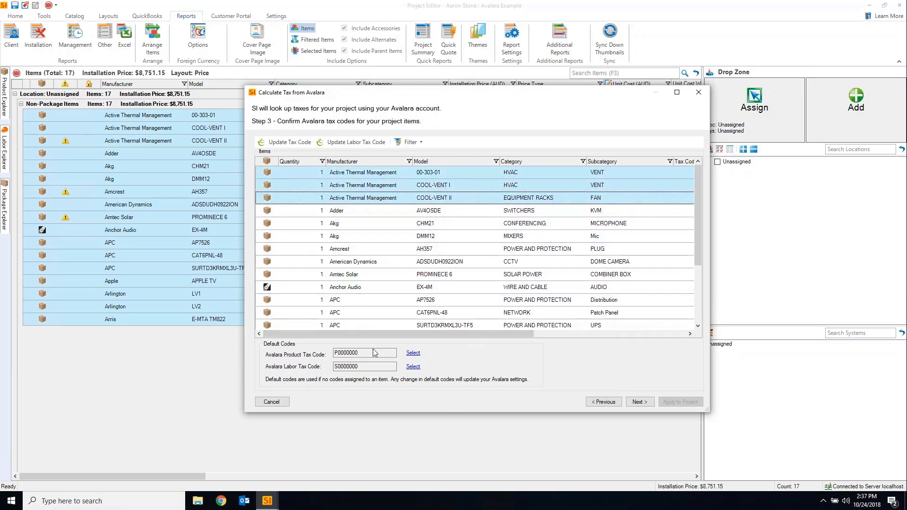
left_click_drag(491, 333, 543, 295)
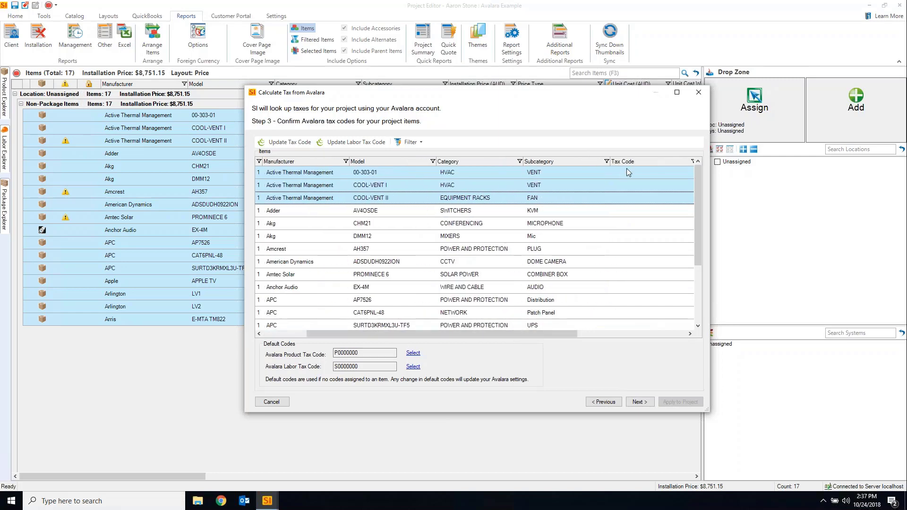
left_click(296, 143)
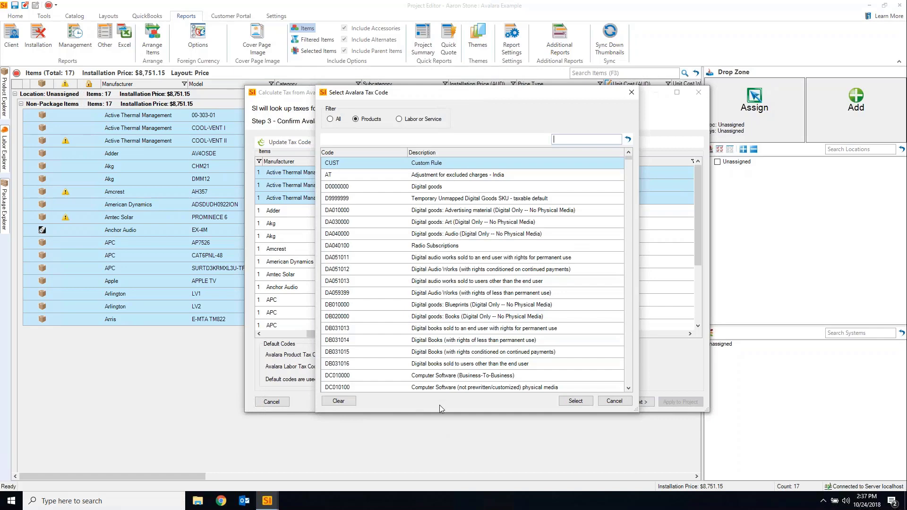
scroll(577, 233, "down", 4)
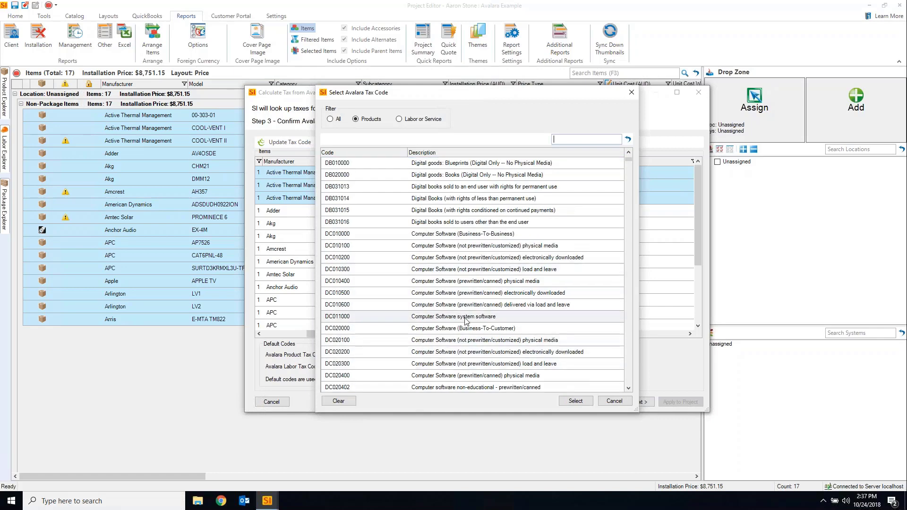
scroll(488, 331, "down", 9)
left_click(490, 331)
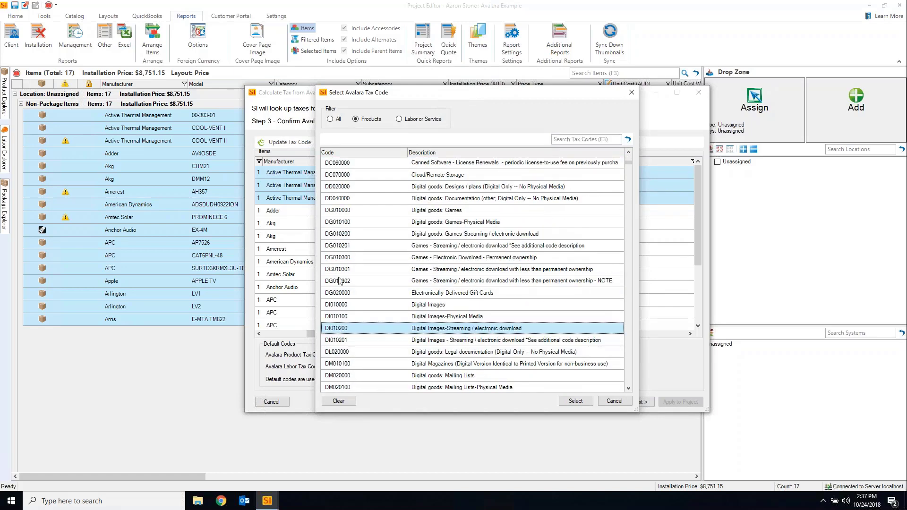
left_click(575, 401)
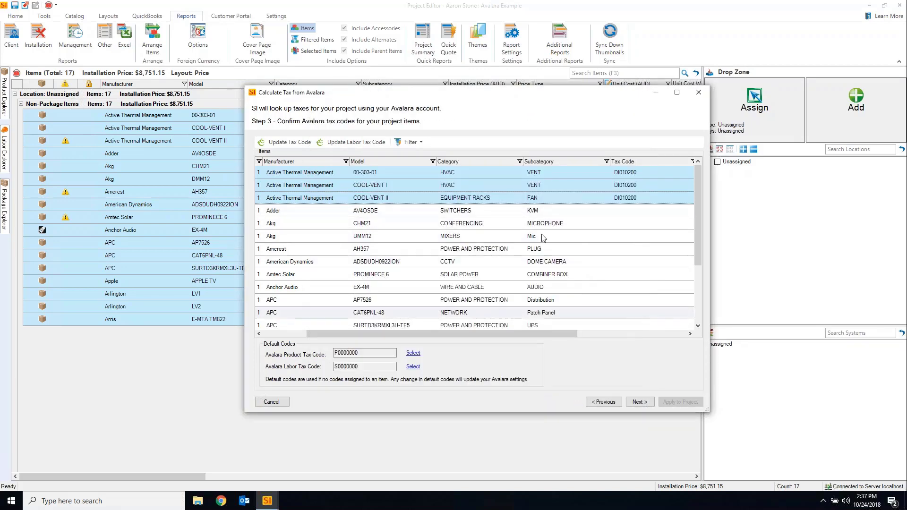
double_click(363, 353)
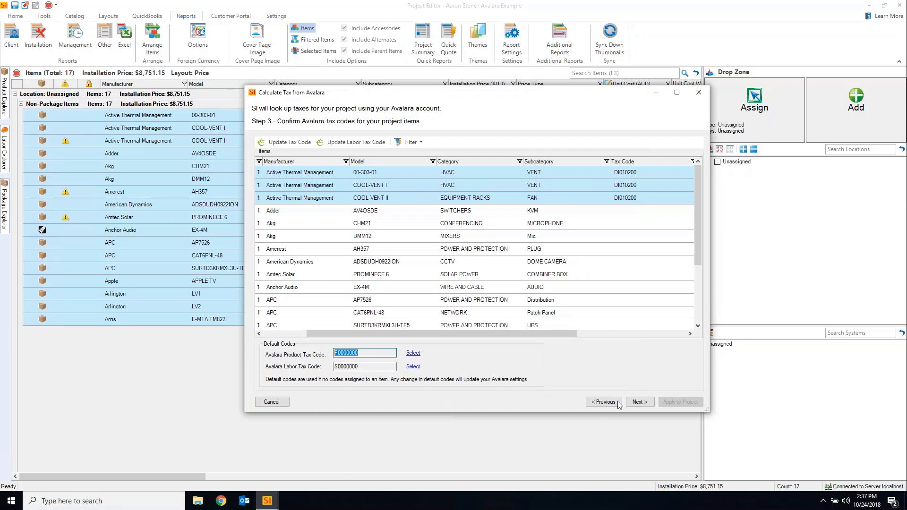
Go back to the destination step, switch the exemption code from G to TAXABLE, and continue
left_click(599, 404)
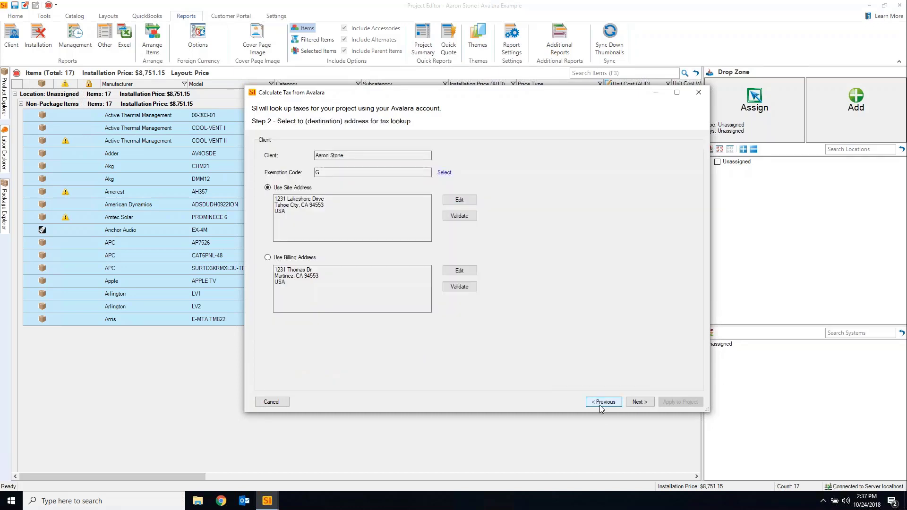
left_click(603, 402)
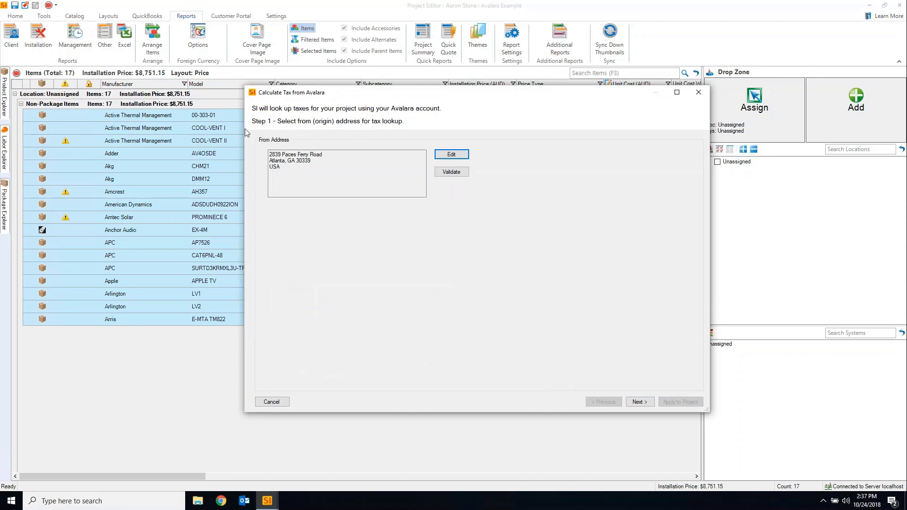
left_click(638, 402)
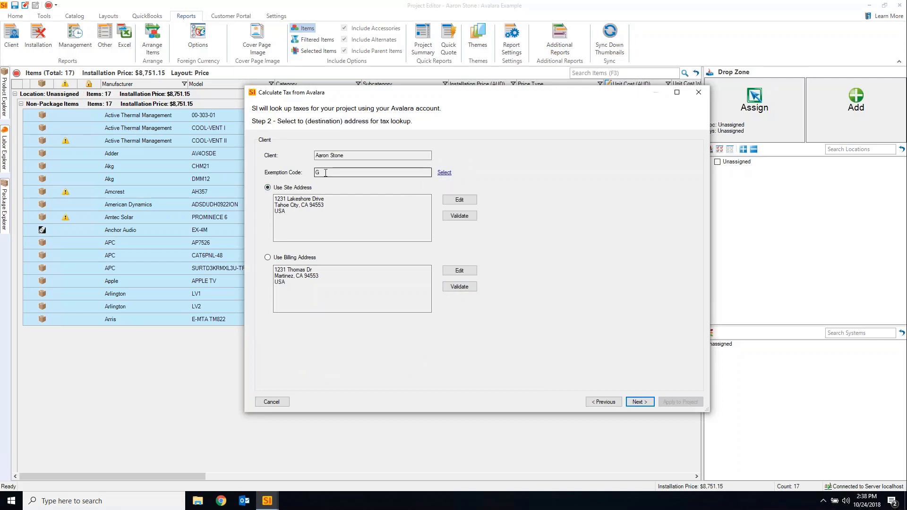
left_click(444, 174)
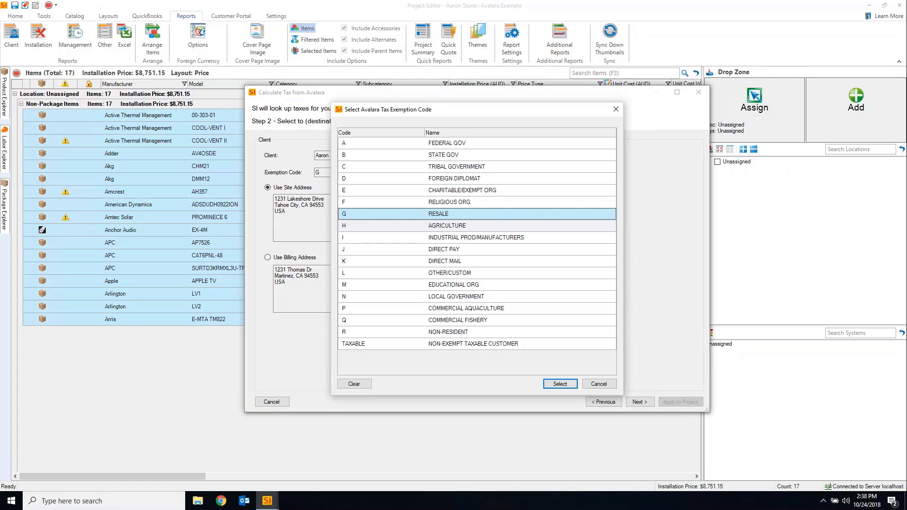
left_click(462, 349)
left_click(556, 385)
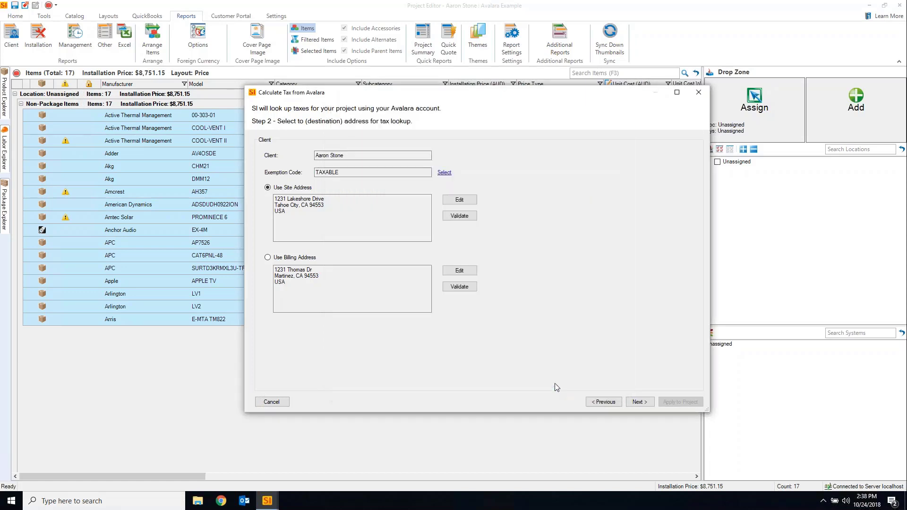
left_click(640, 405)
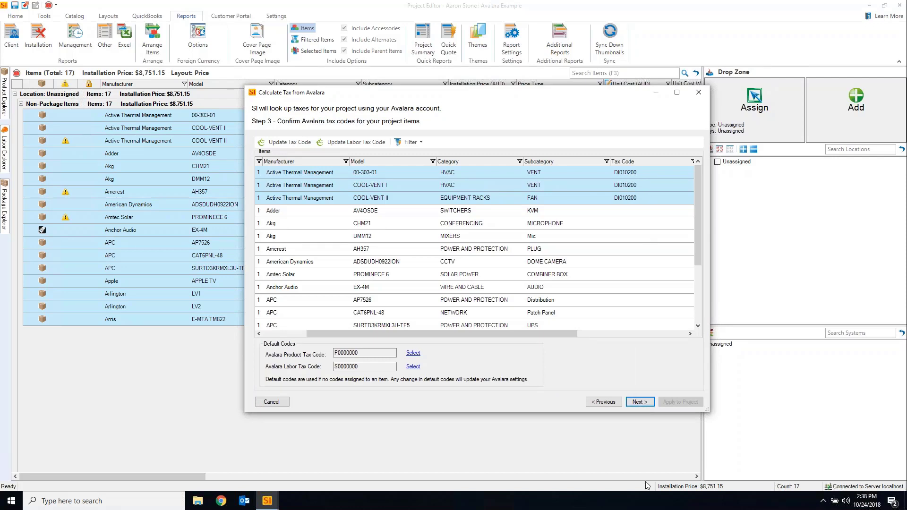
Review the Step 4 tax lines, expanding P0000000 to see its state, county, city and special taxes
left_click(640, 402)
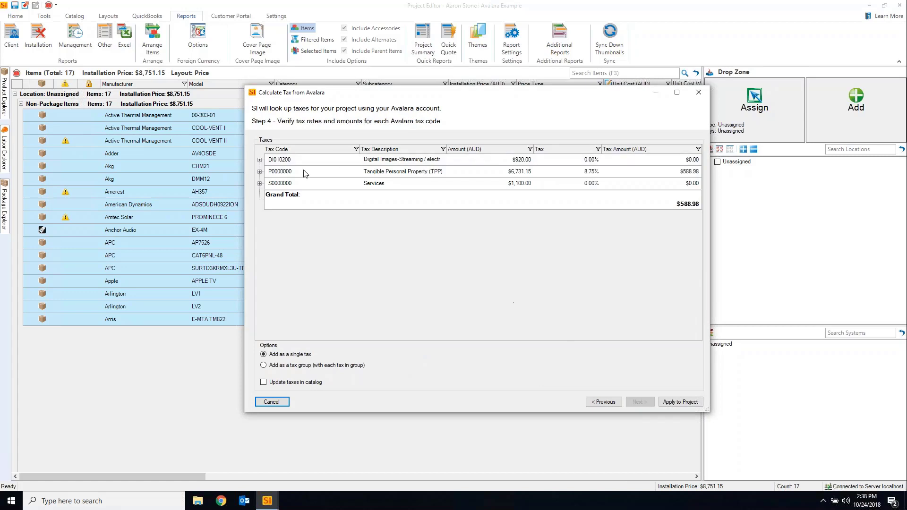
left_click(371, 162)
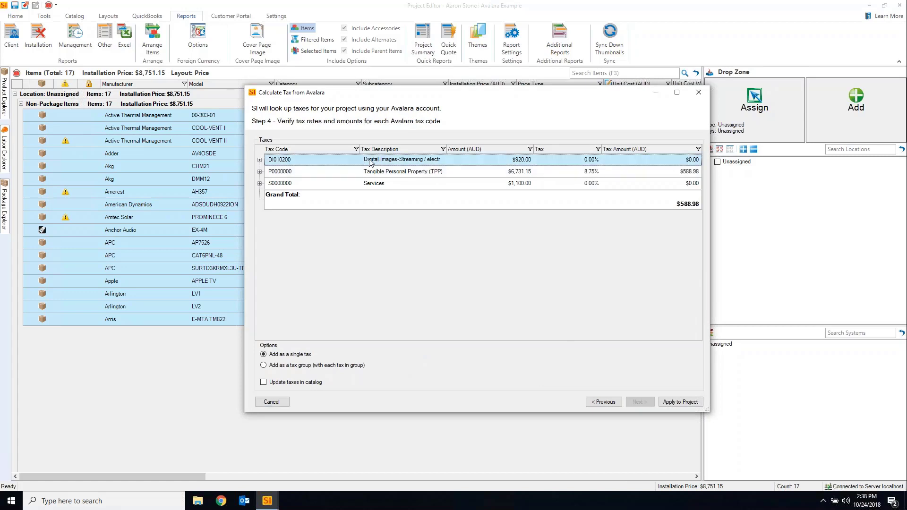
left_click(260, 160)
left_click(592, 172)
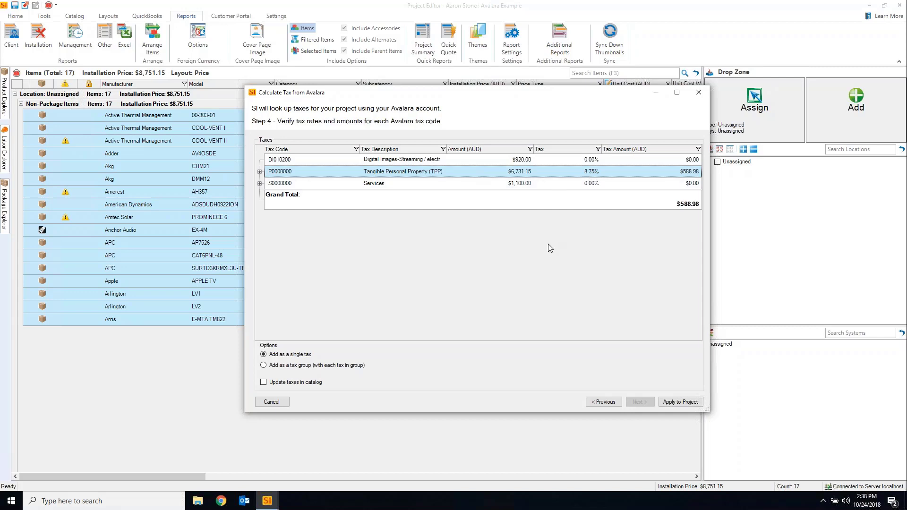
left_click(260, 172)
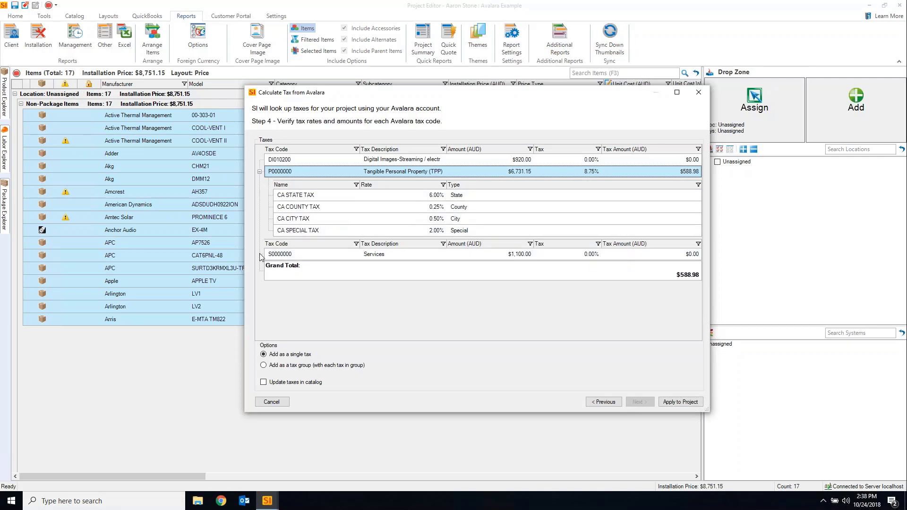
left_click(418, 258)
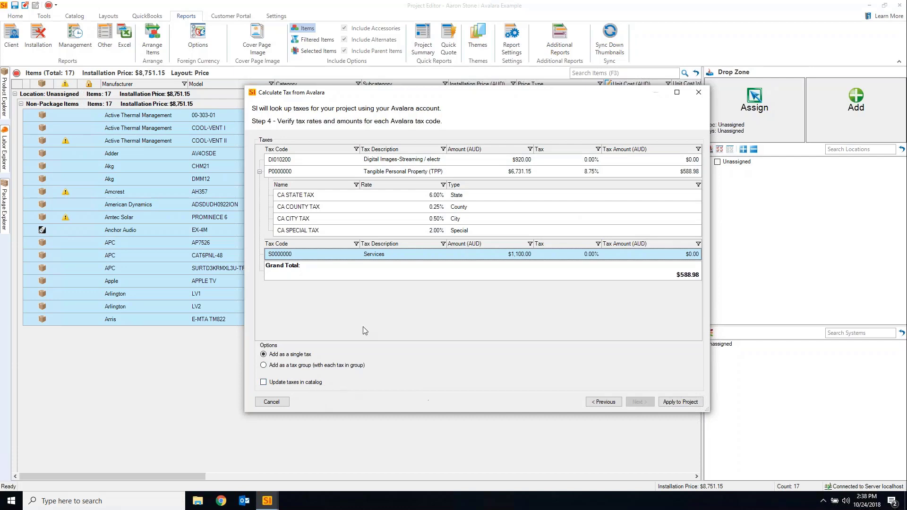
Collapse the P0000000 breakdown and apply the $588.98 Avalara tax to the project
left_click(259, 171)
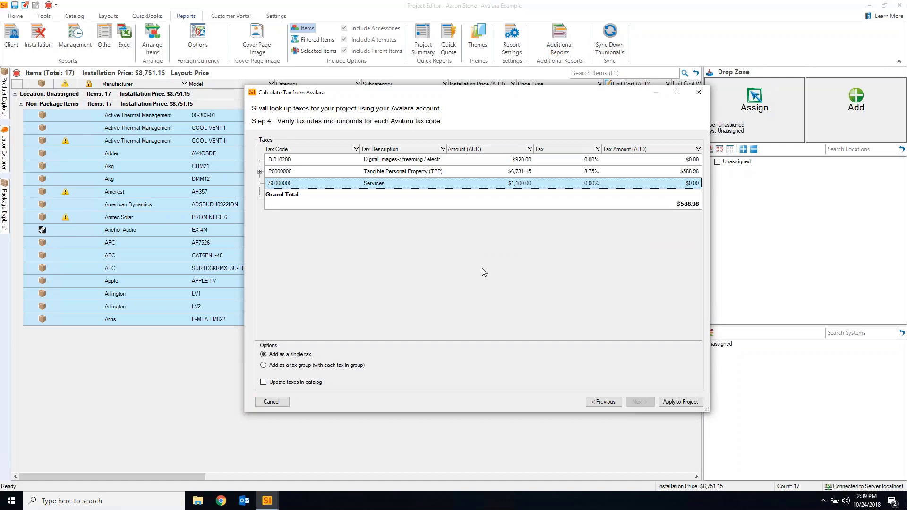
left_click(378, 160)
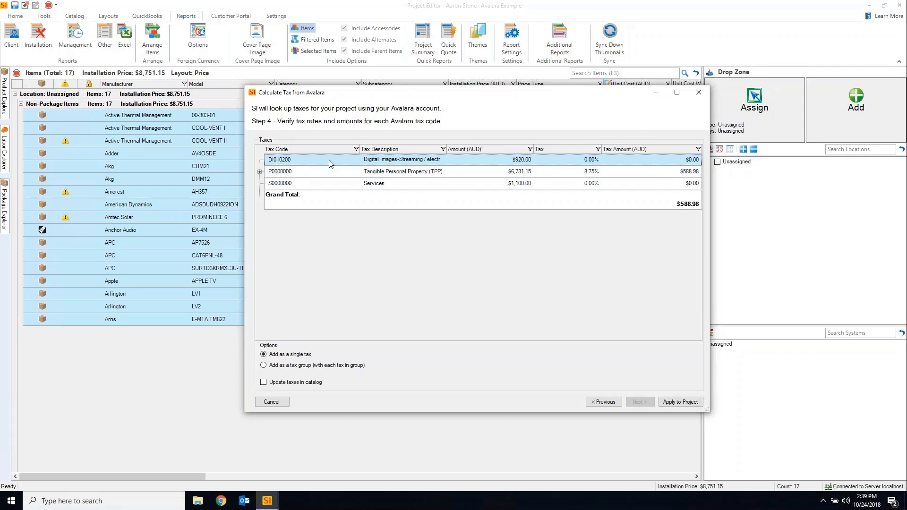
left_click(680, 403)
View the generated Proposal (Install Price) report, then close the viewer and reports list and return Home
left_click(518, 285)
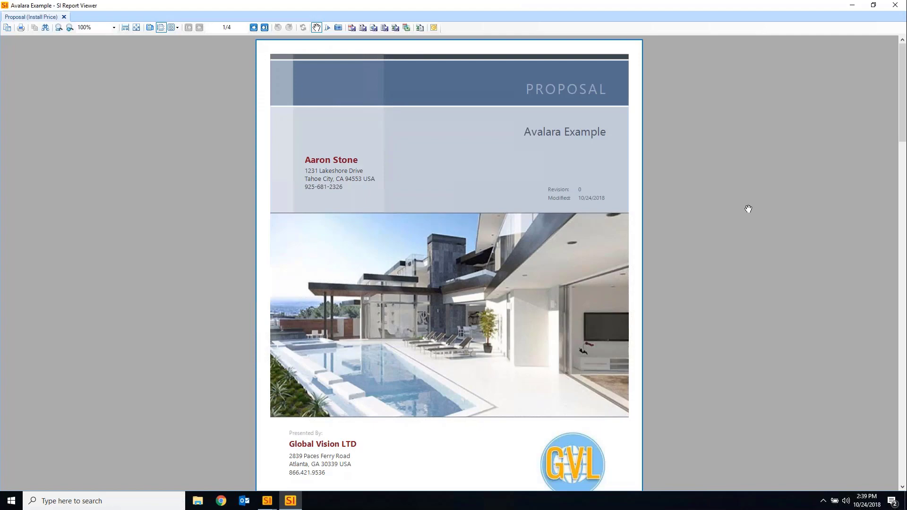
left_click(894, 6)
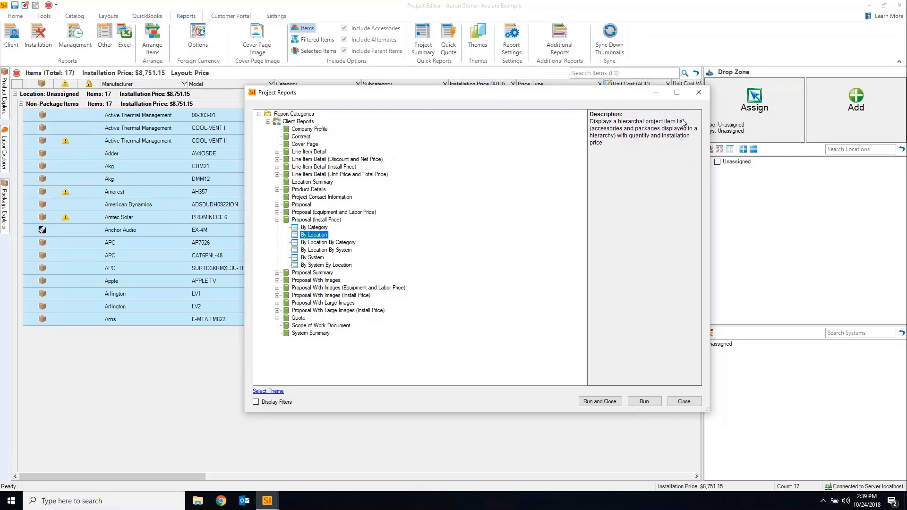
left_click(699, 94)
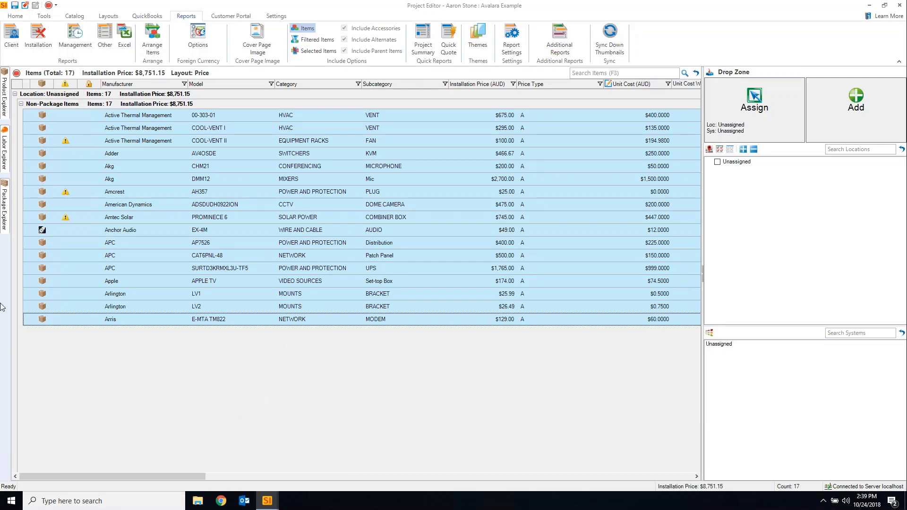
left_click(15, 16)
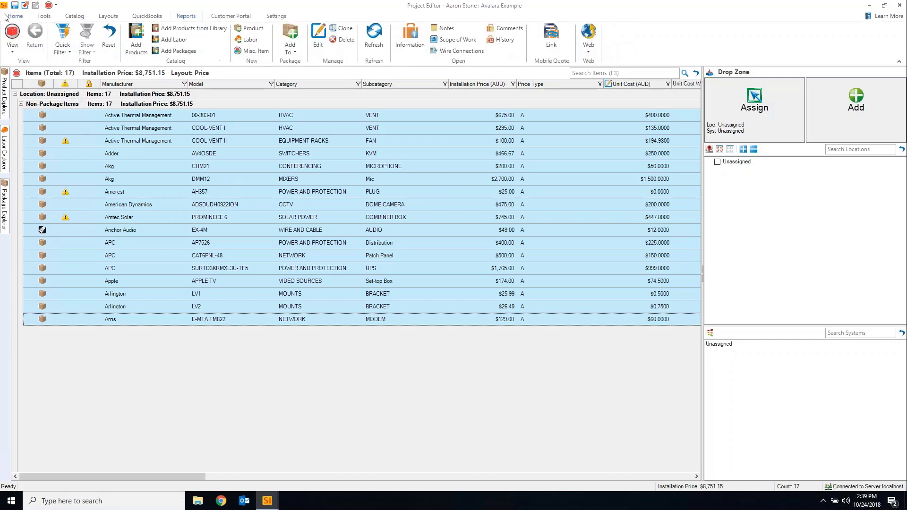